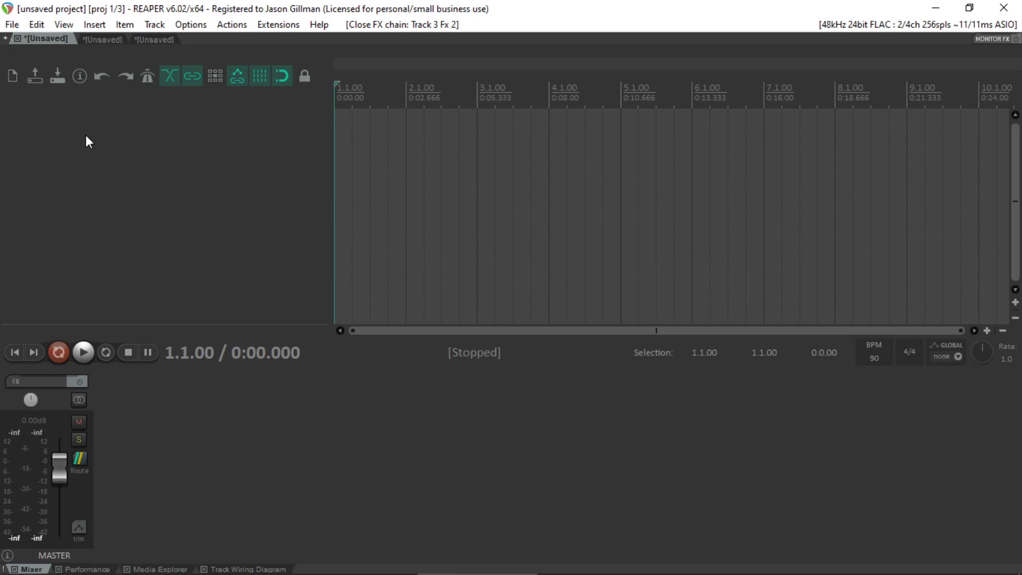
- In the second project, lower the master volume to -9.53 dB and play it back once
click(103, 40)
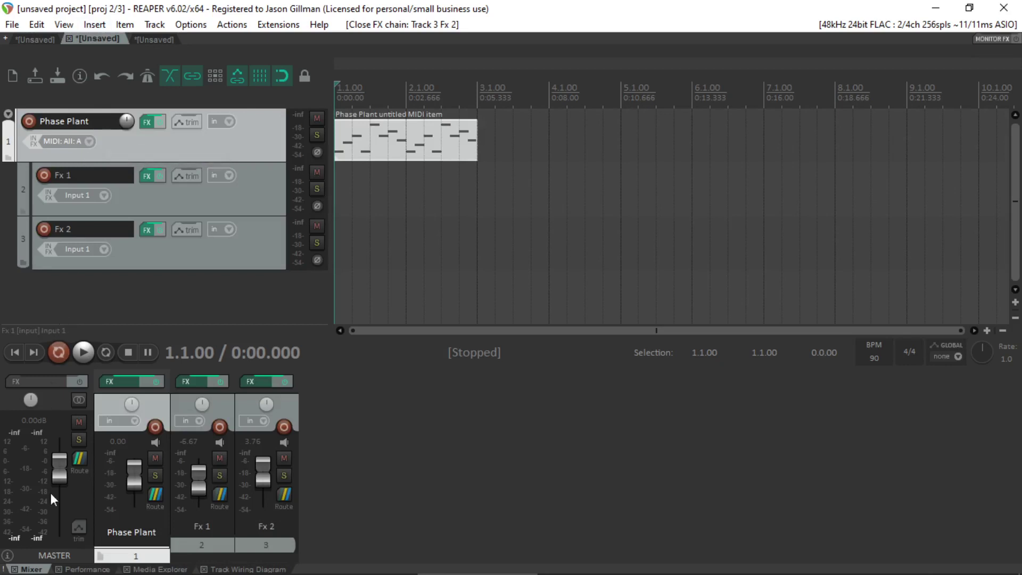
click(74, 458)
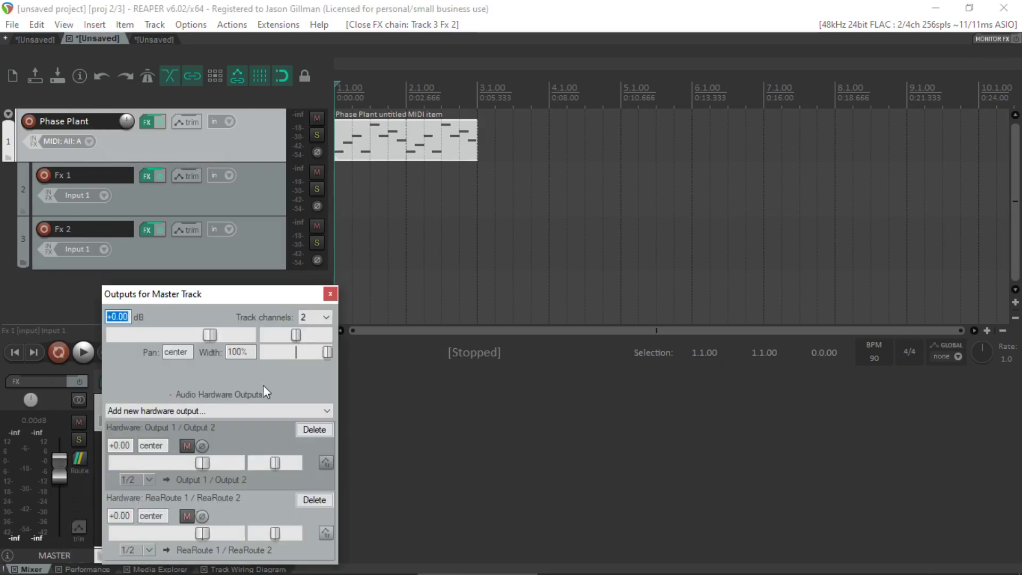
click(330, 294)
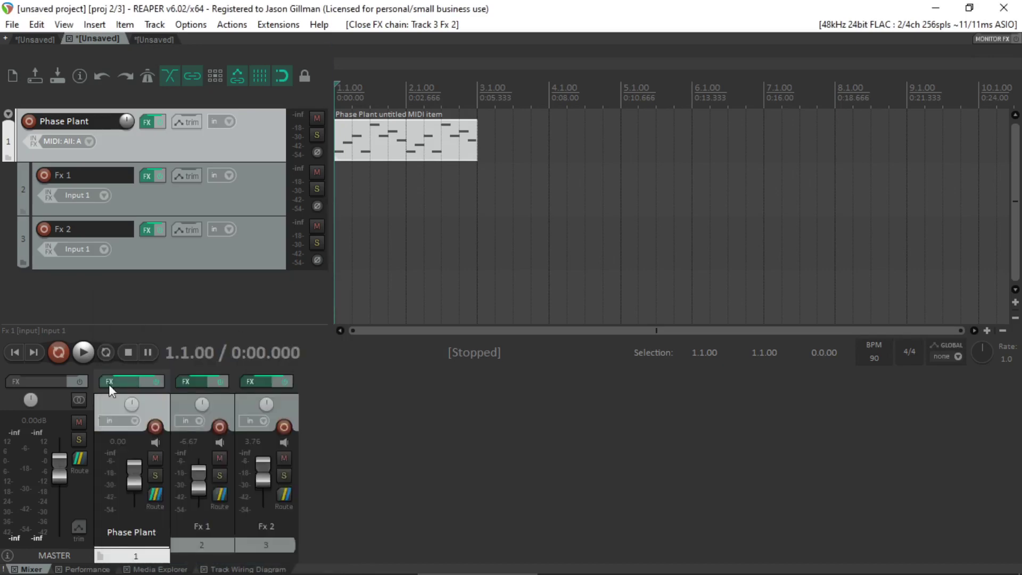
drag(58, 464, 62, 482)
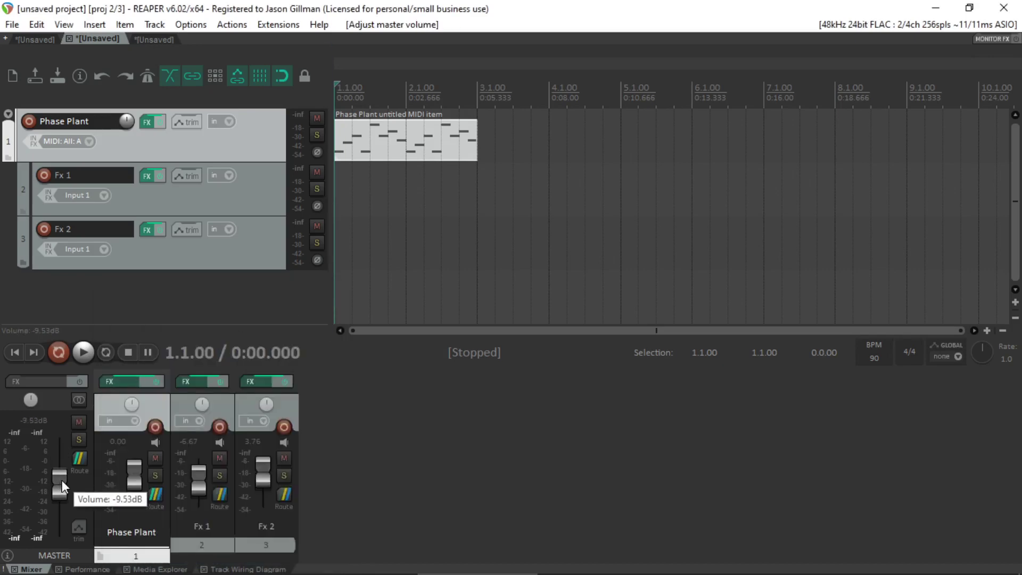
key(space)
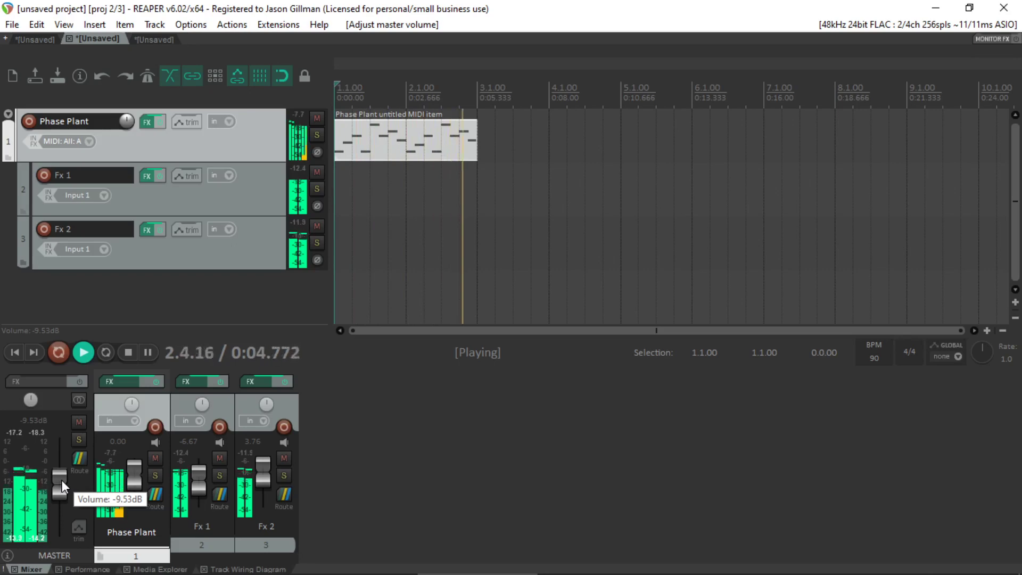
key(space)
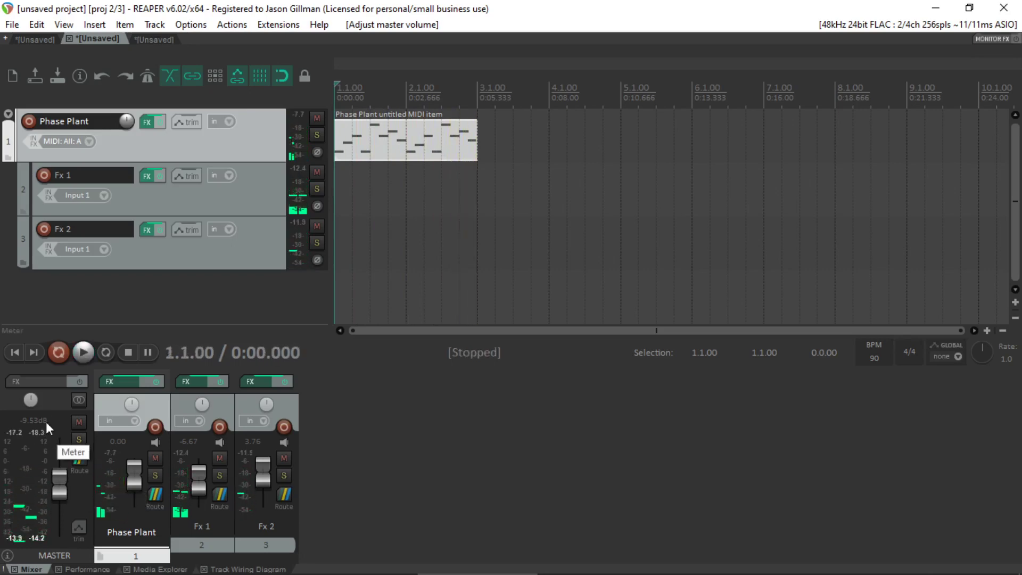
- In the empty first project, insert Phase Plant from The Usual folder on a new track
click(37, 41)
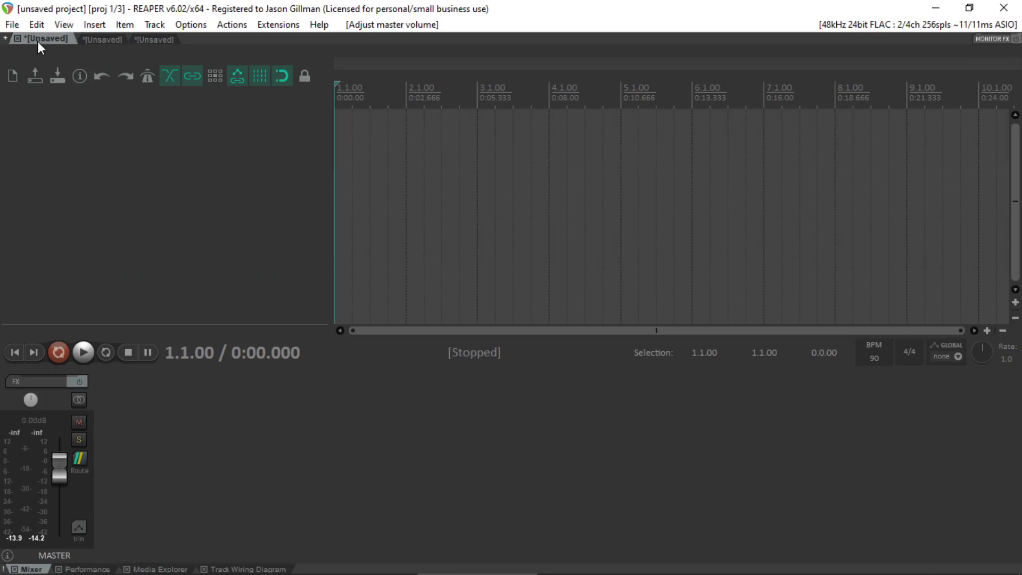
right_click(99, 179)
click(142, 222)
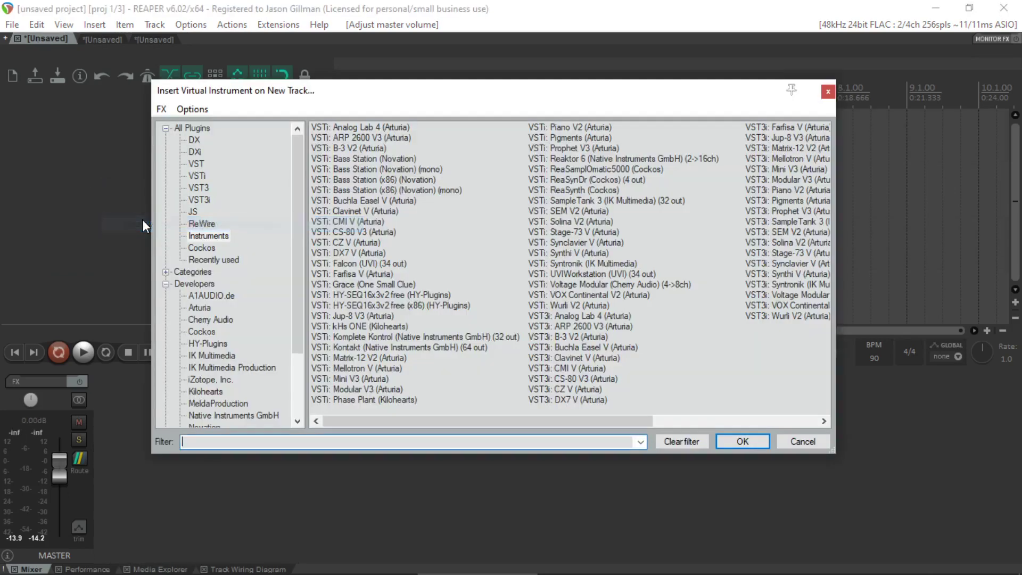
click(206, 236)
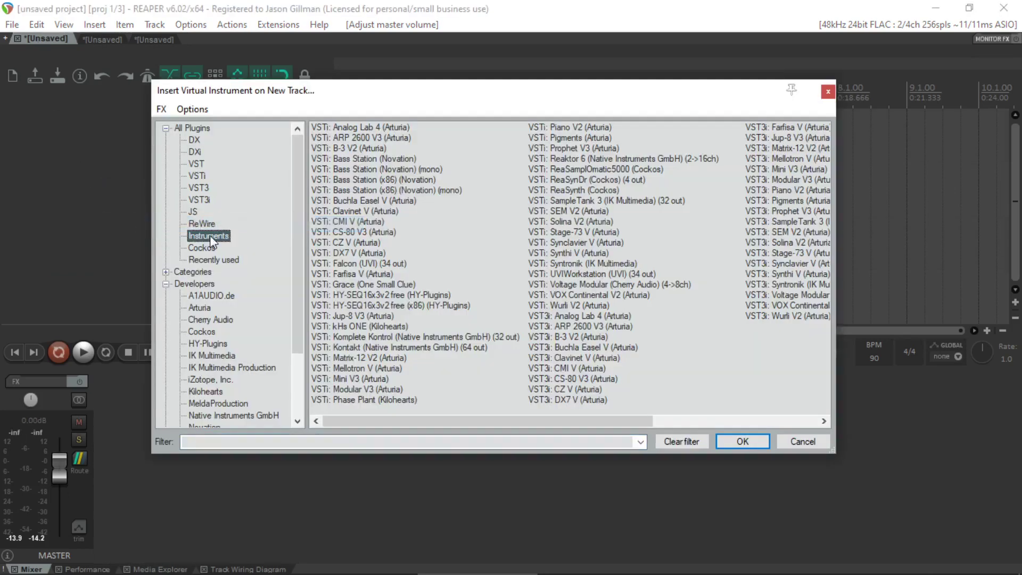
scroll(222, 390, down, 3)
click(200, 415)
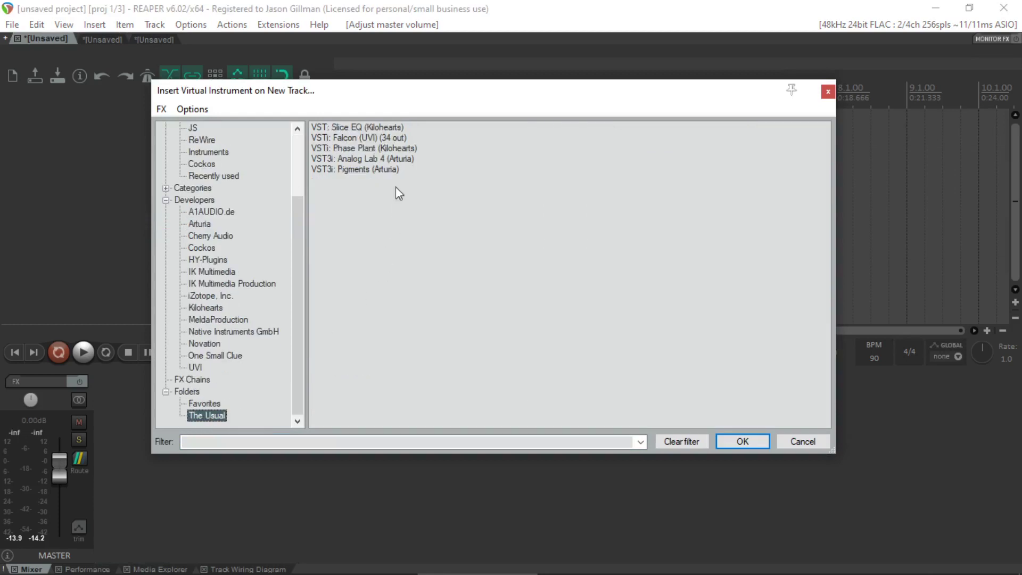
click(382, 149)
click(729, 440)
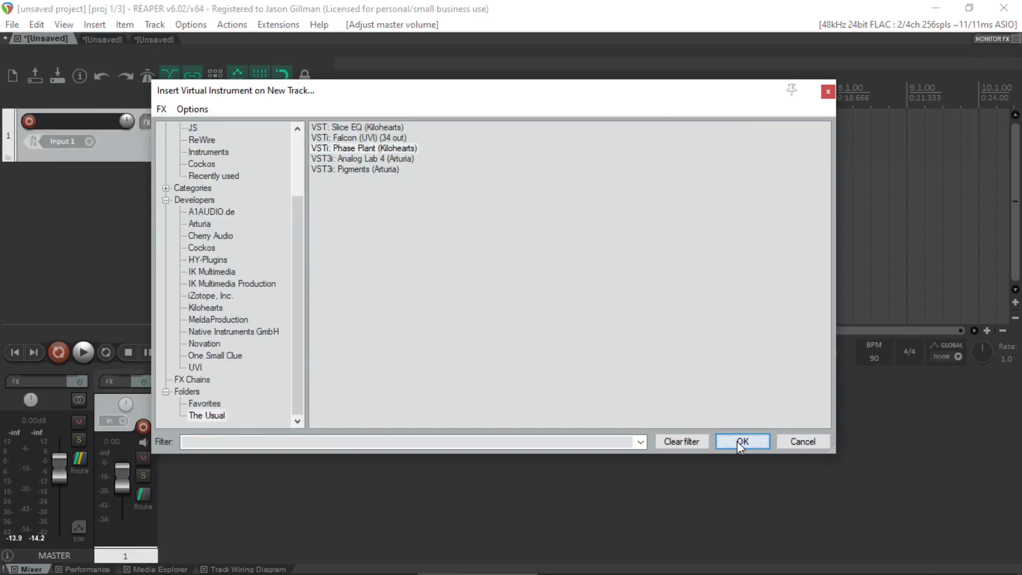
- Add an Analog generator with 3 unison voices and set Phase Plant's master gain to -4.40 dB
click(311, 212)
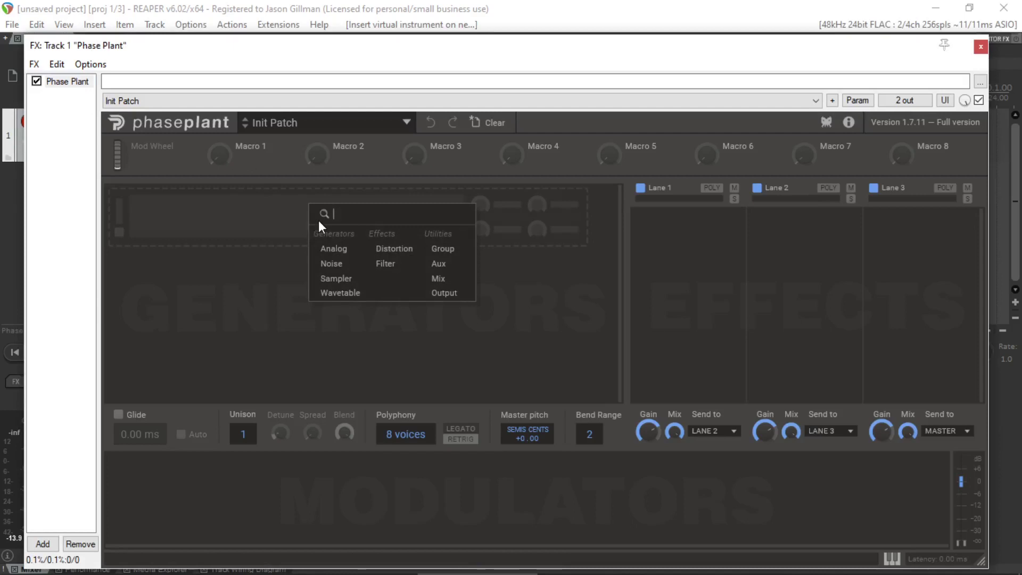
click(344, 253)
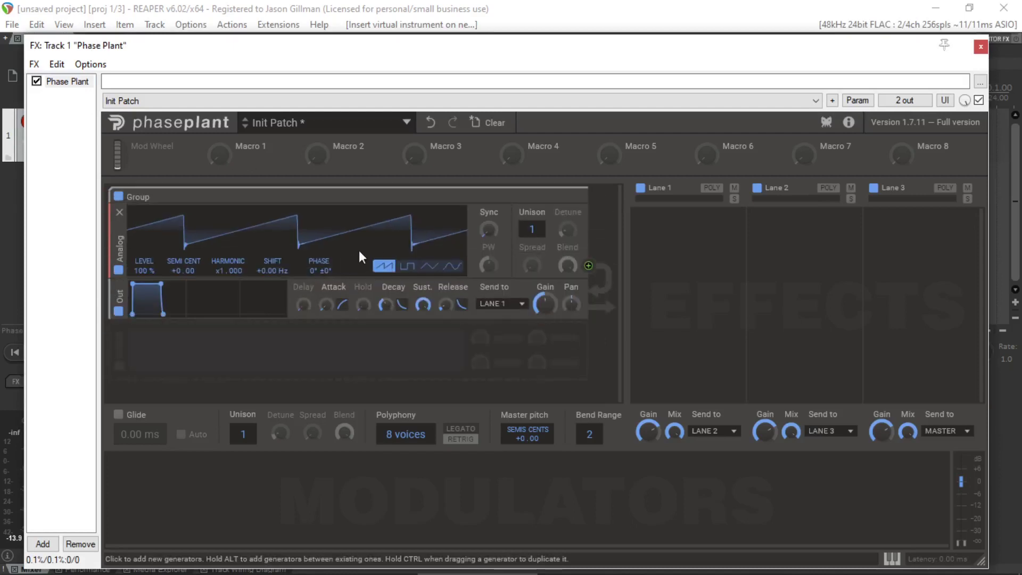
drag(531, 229, 529, 240)
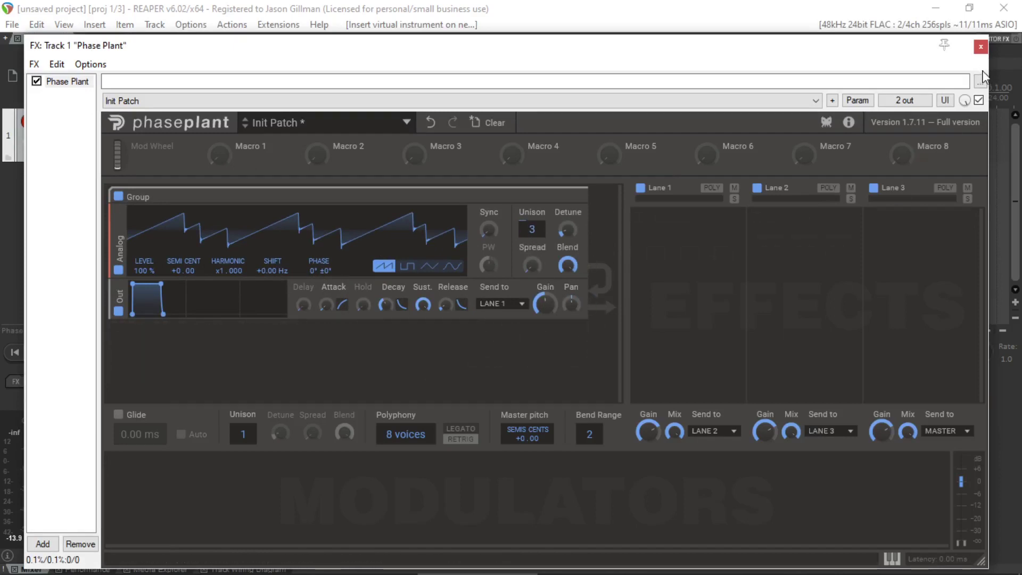
drag(963, 488, 966, 495)
- Copy the second project's Phase Plant MIDI item onto the first project's Phase Plant track
click(981, 46)
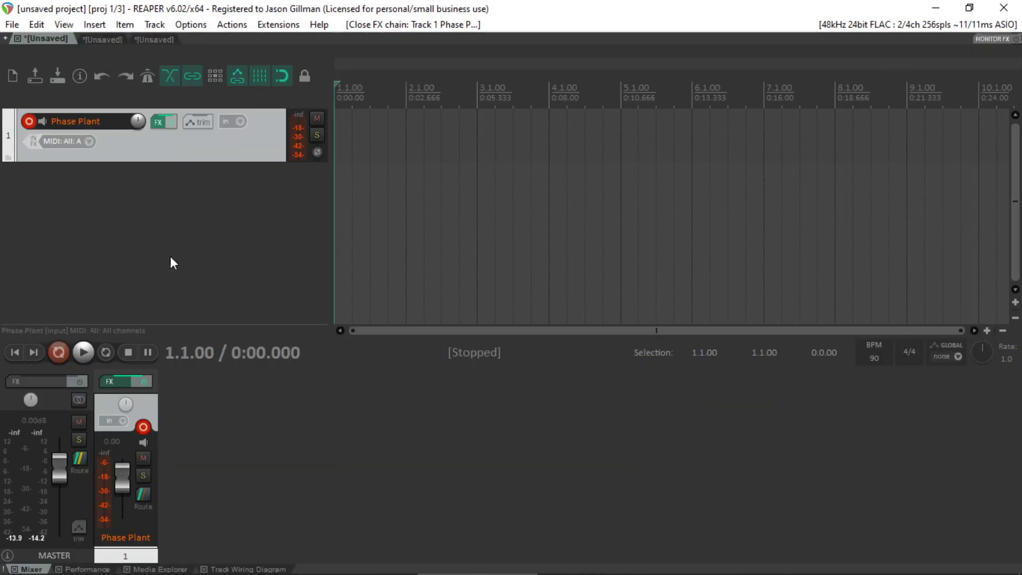
click(103, 38)
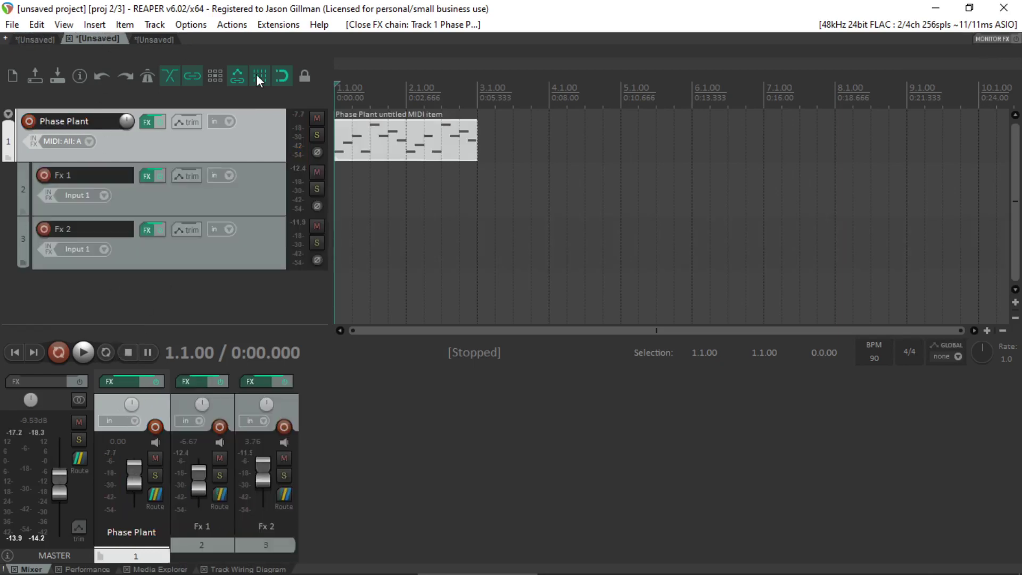
click(381, 139)
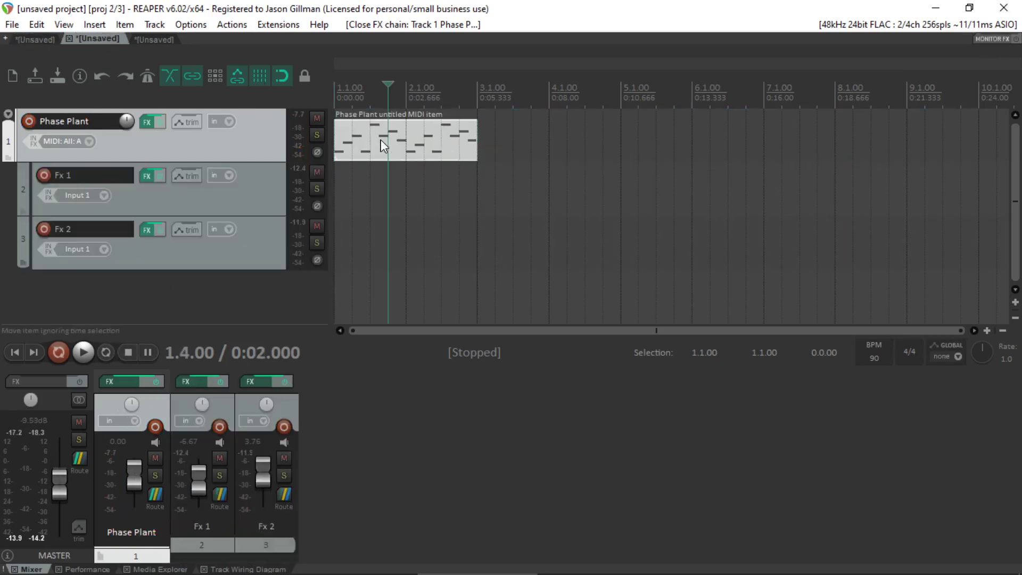
click(32, 38)
key(ctrl+v)
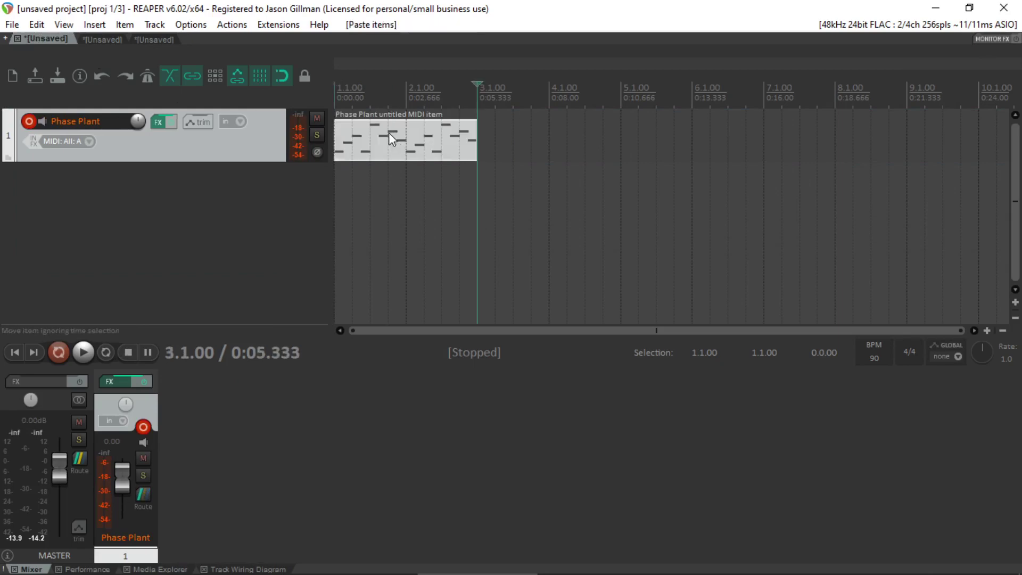
- Play the pasted MIDI item from the project start to audition the synth
click(11, 352)
click(91, 350)
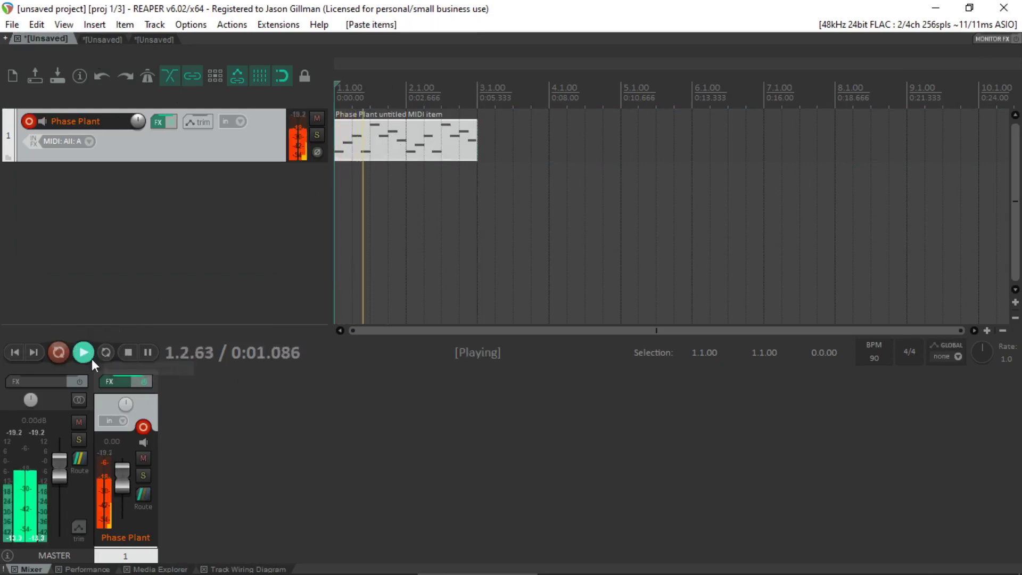
click(128, 352)
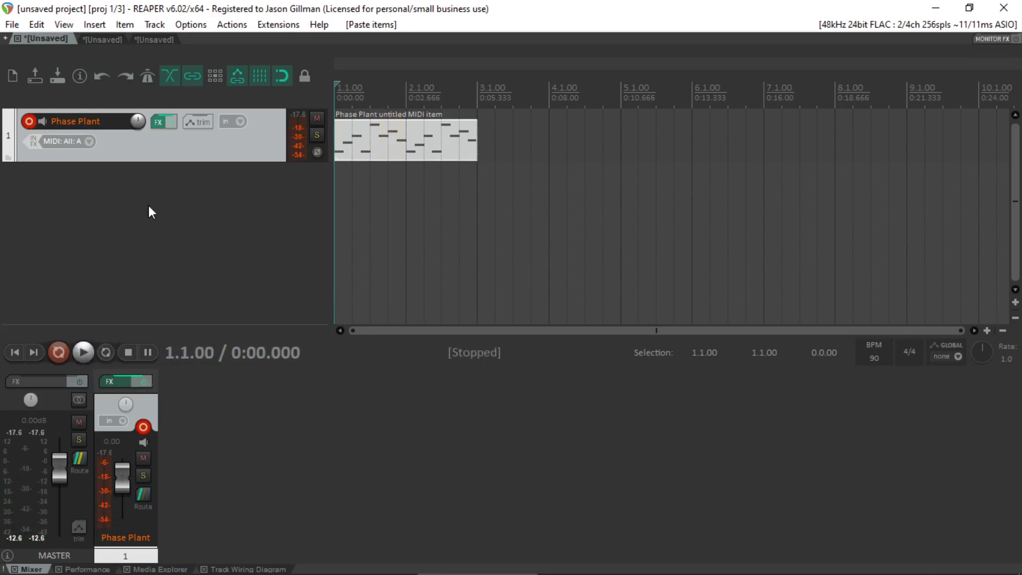
- Insert two new empty tracks below the Phase Plant track
right_click(129, 203)
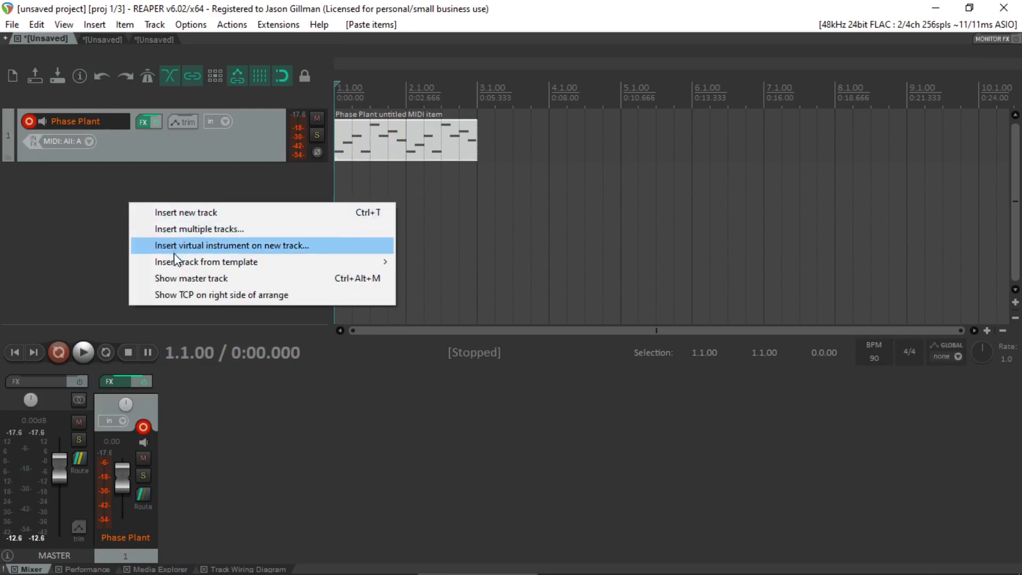
mouse_move(176, 262)
click(177, 211)
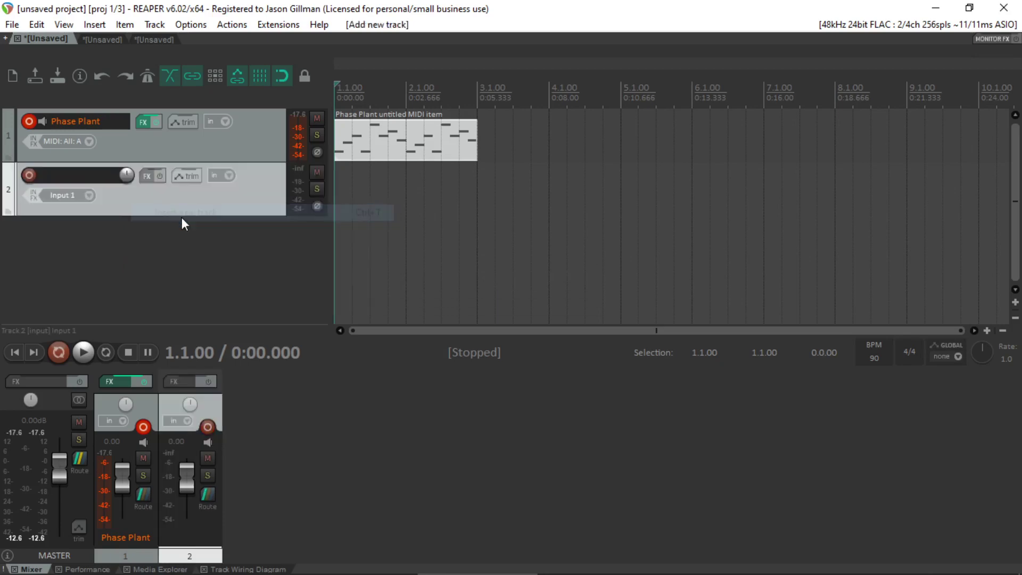
right_click(136, 238)
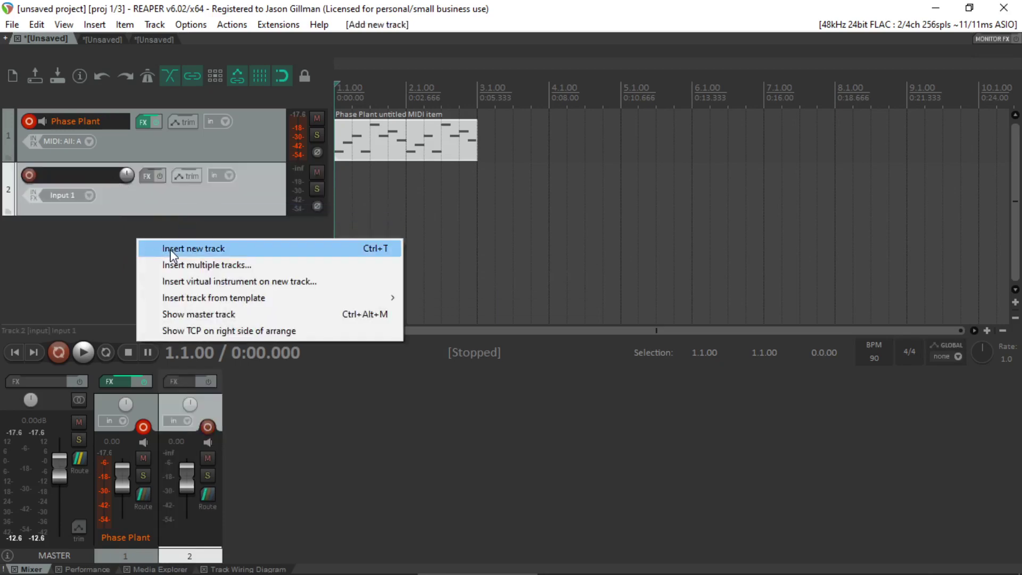
click(160, 248)
- Name the new tracks FX 1 and FX 2 and make Phase Plant their folder
double_click(76, 175)
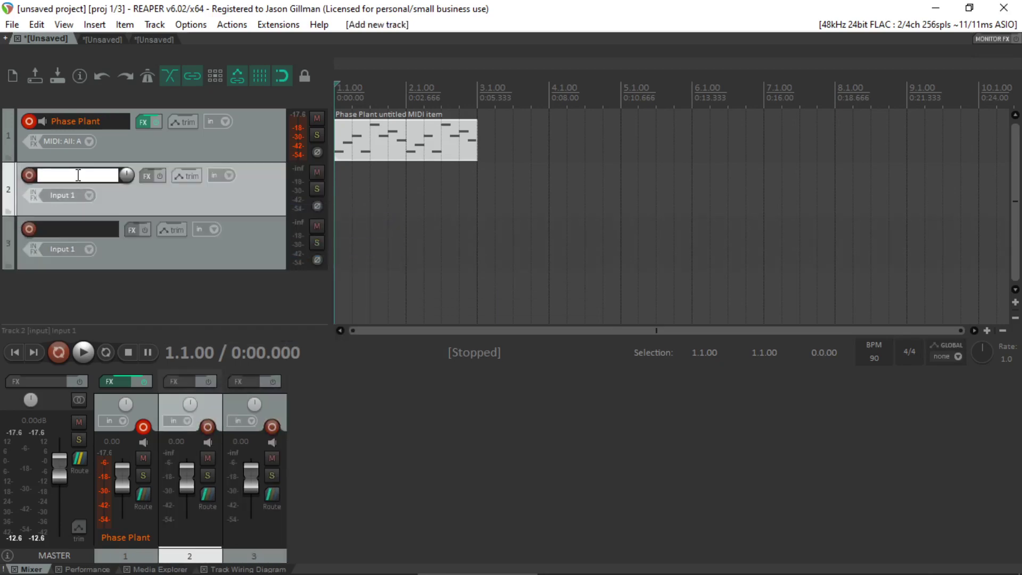
text(FX 1)
key(Return)
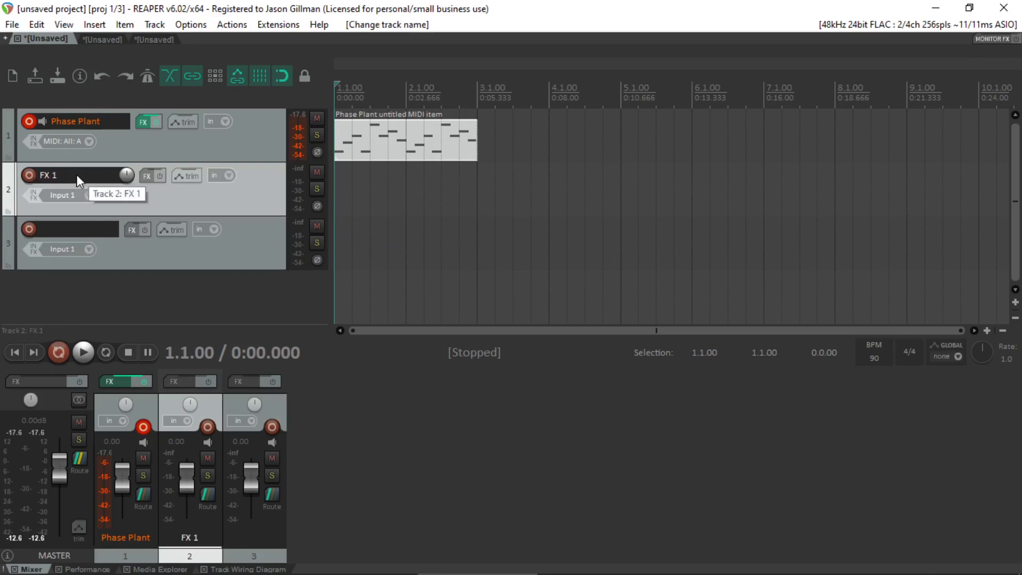
double_click(81, 229)
text(FX 2)
key(Return)
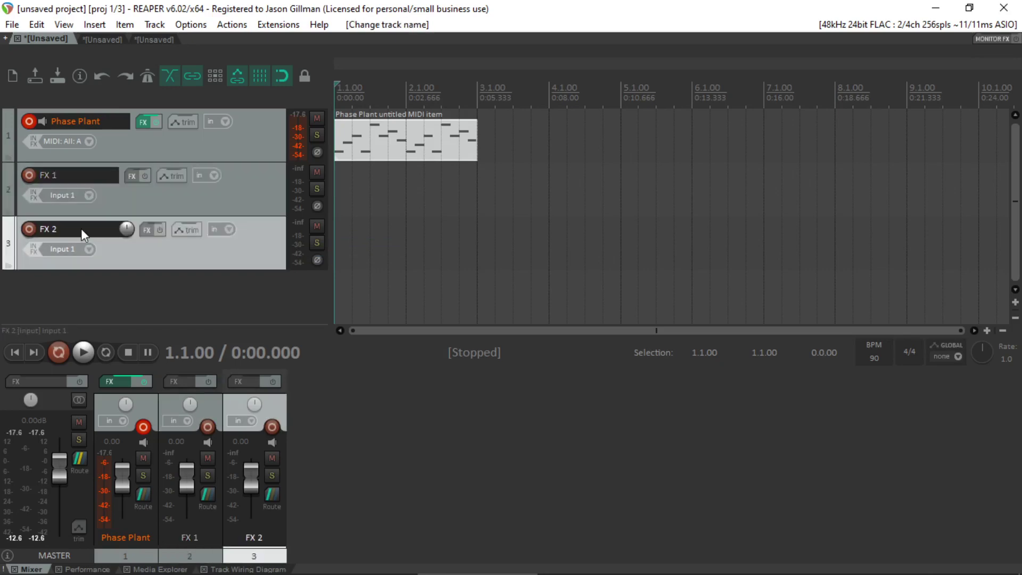
click(9, 155)
click(11, 25)
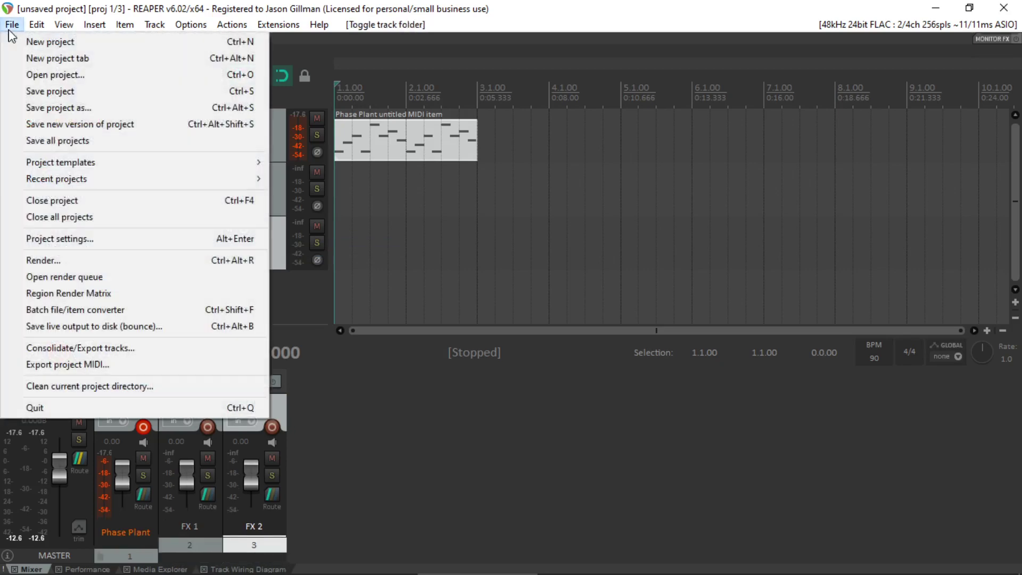
click(92, 243)
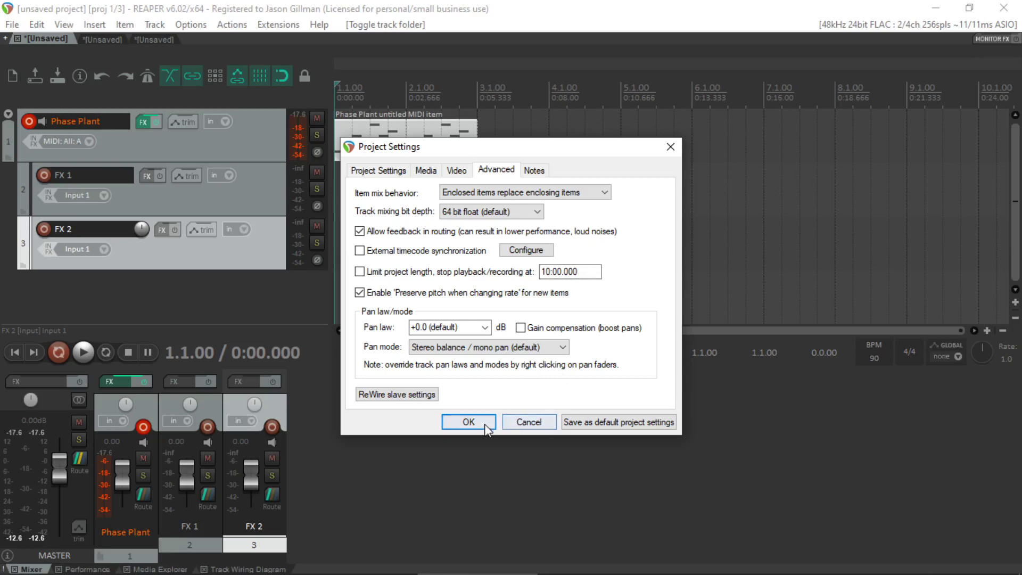
click(469, 422)
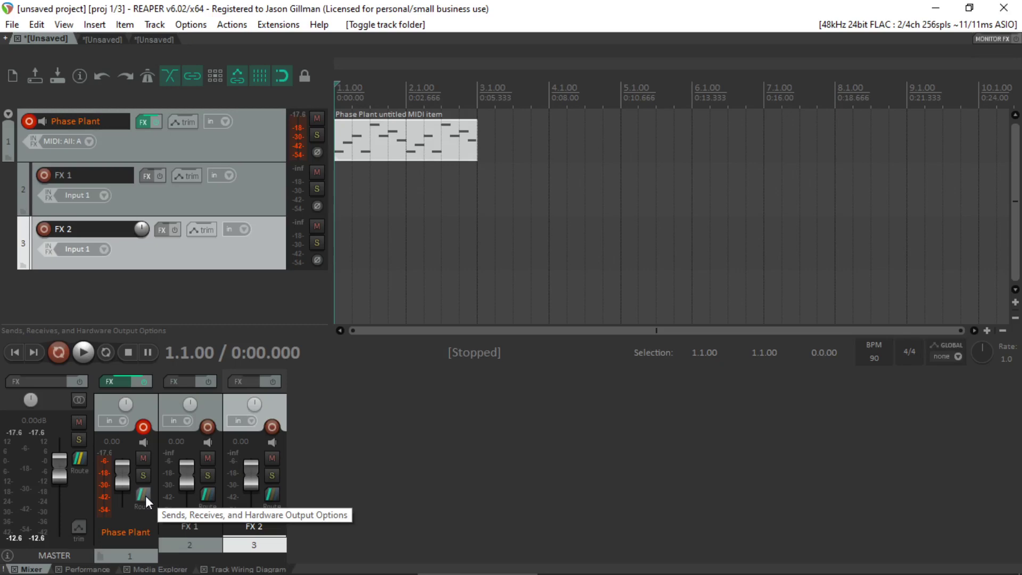
- Send Phase Plant to FX 1 using audio source channels Stereo 3/4
drag(145, 496, 209, 496)
click(276, 560)
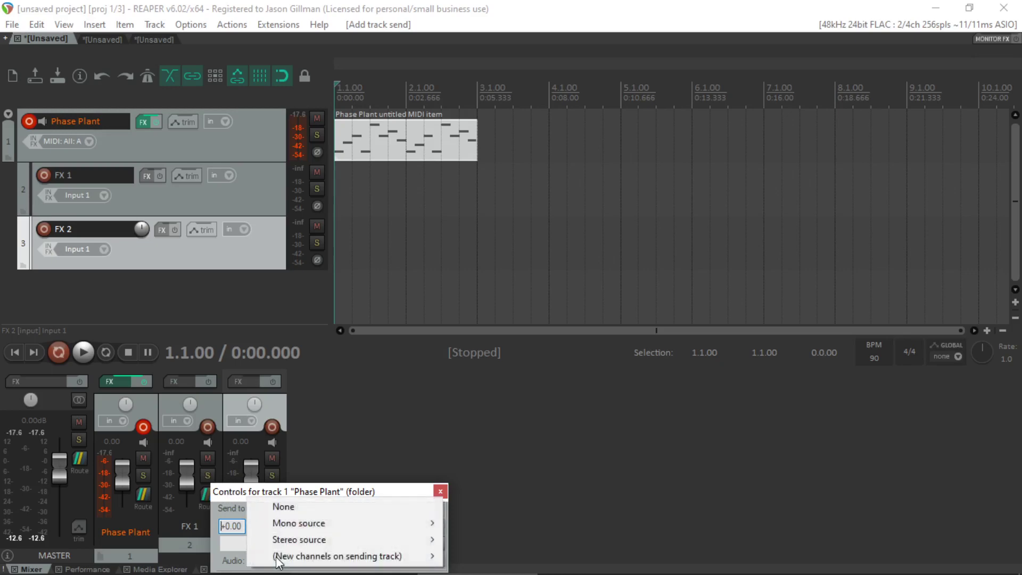
mouse_move(291, 545)
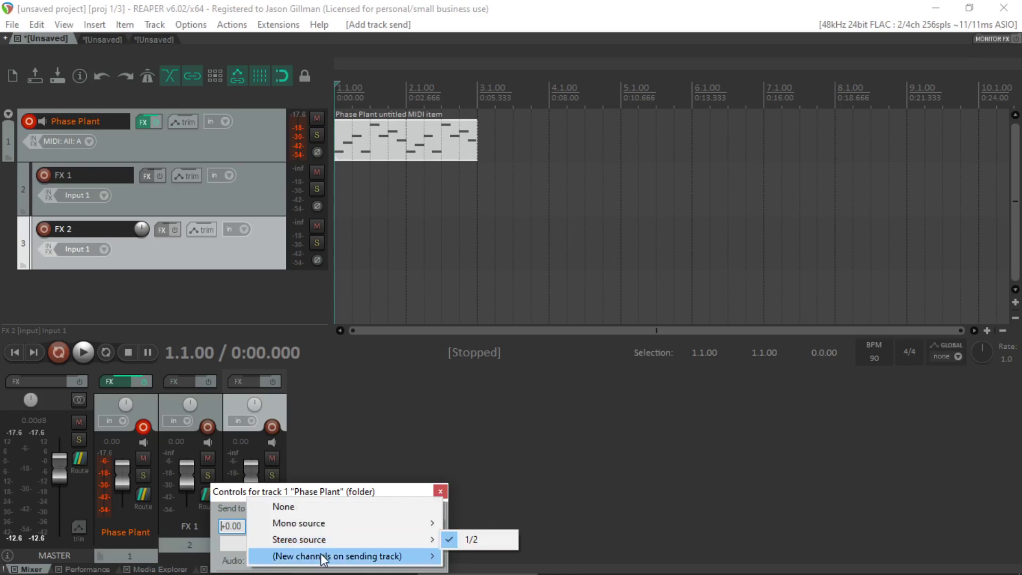
mouse_move(337, 554)
mouse_move(474, 557)
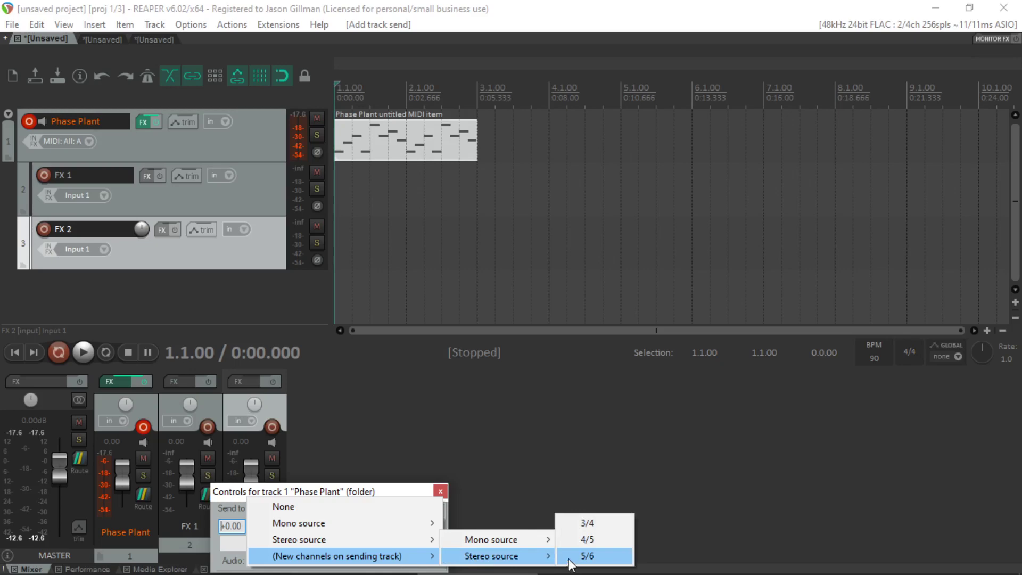
click(587, 524)
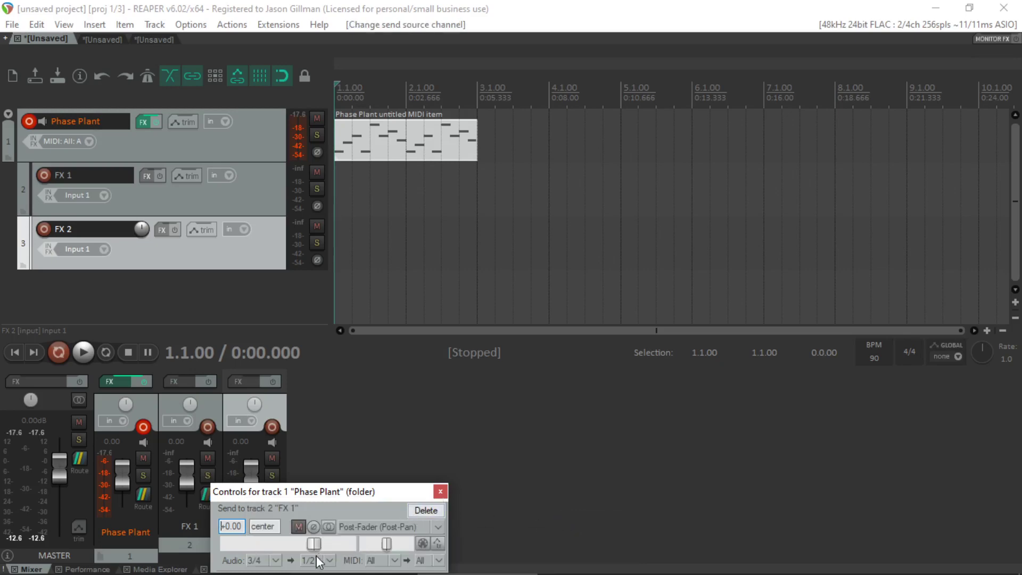
click(441, 492)
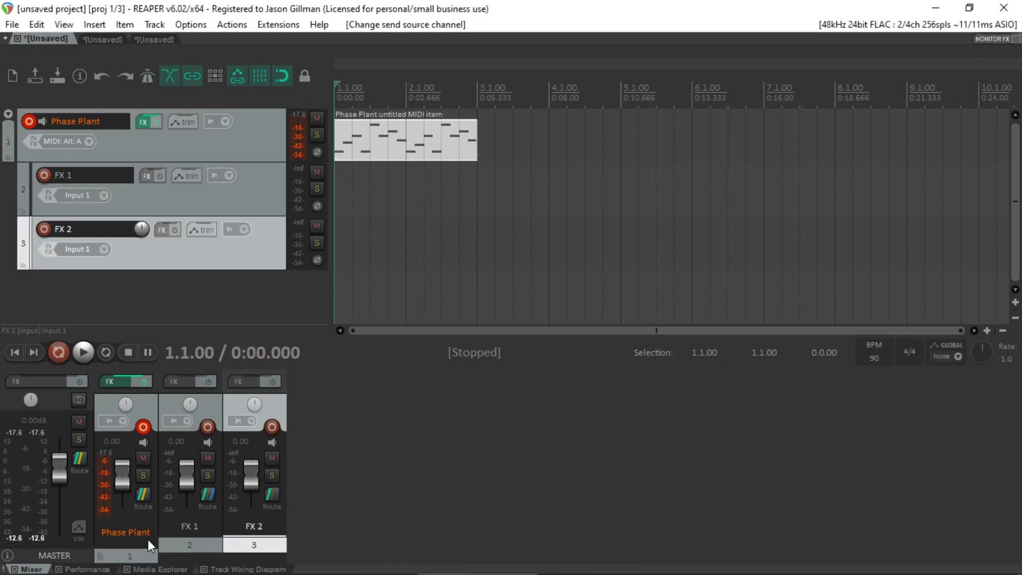
- Add a second send from Phase Plant to FX 2 using source channels 5/6
drag(142, 506, 266, 498)
click(331, 556)
mouse_move(354, 524)
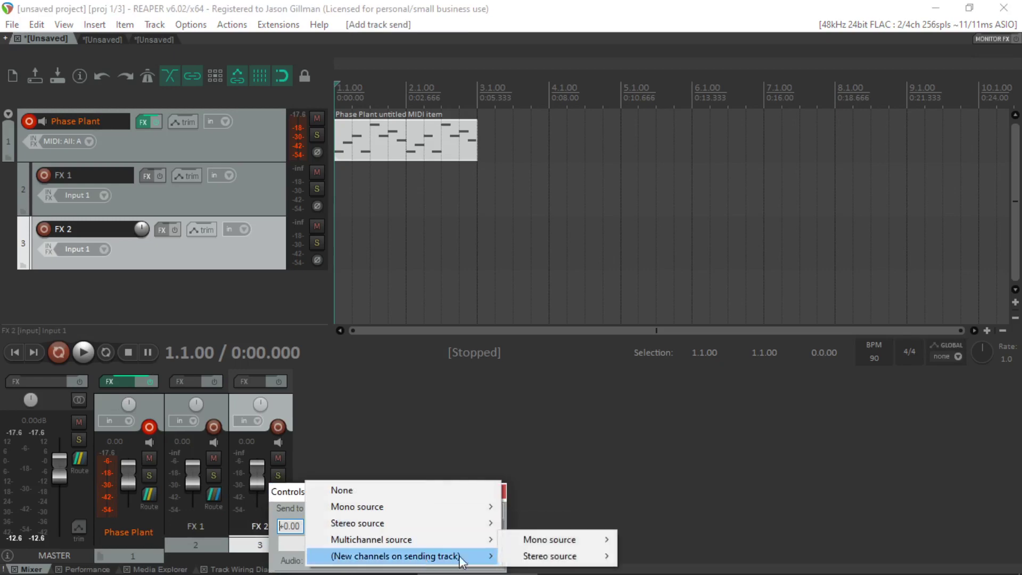
mouse_move(542, 565)
click(646, 524)
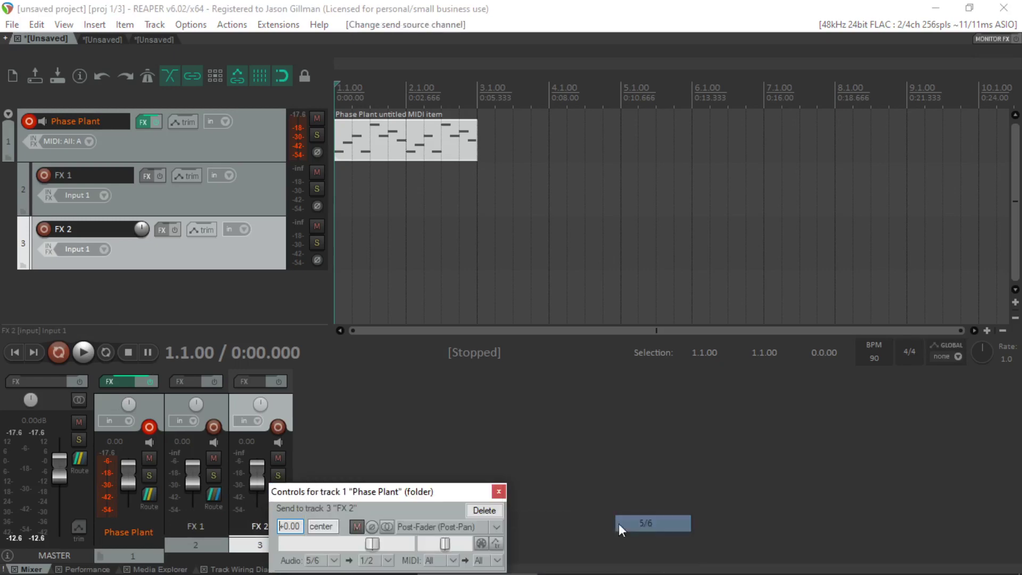
click(498, 493)
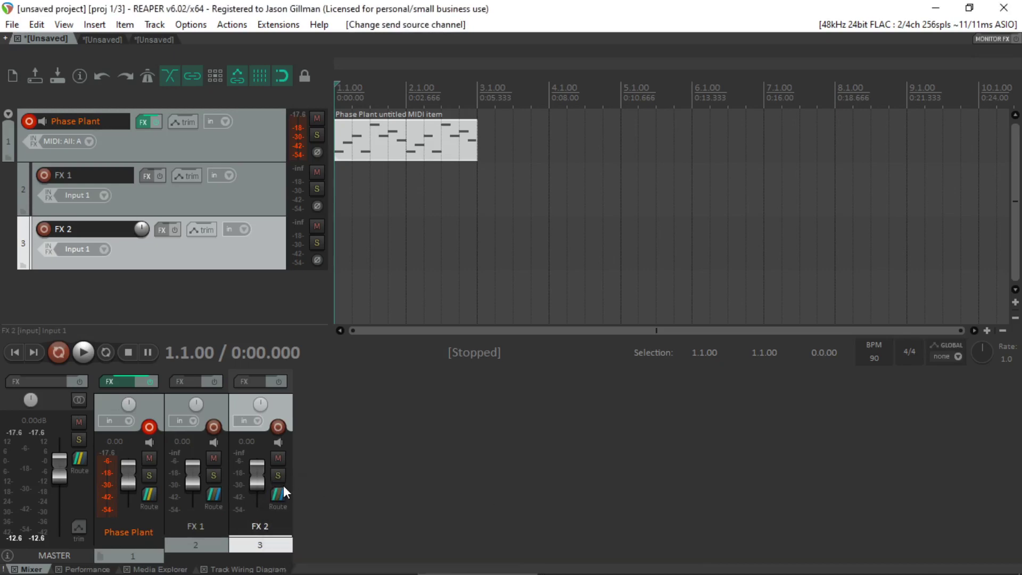
- Copy the Rev PLATE-140 reverb from the second project's Fx 1 effect chain
click(106, 38)
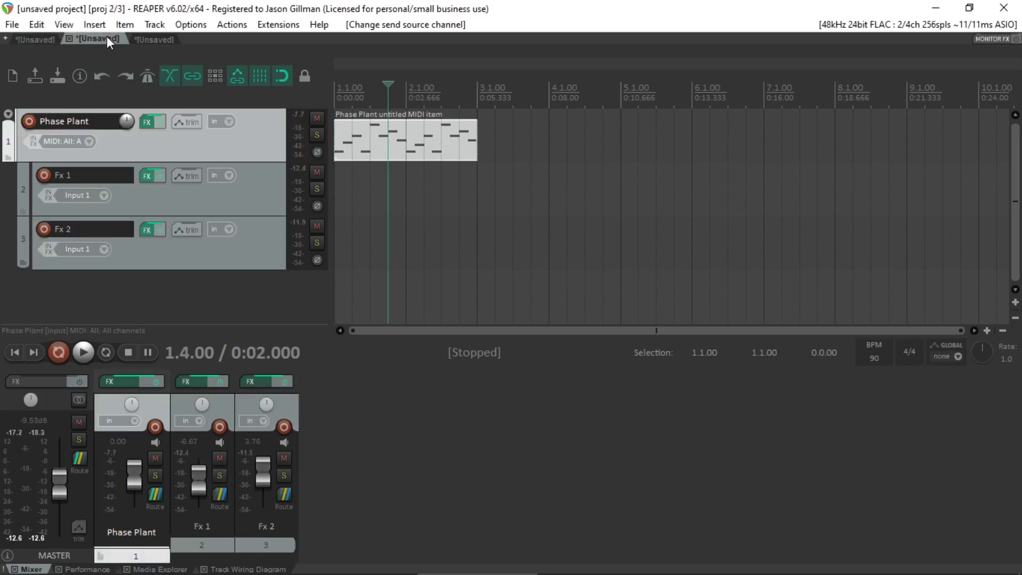
click(148, 180)
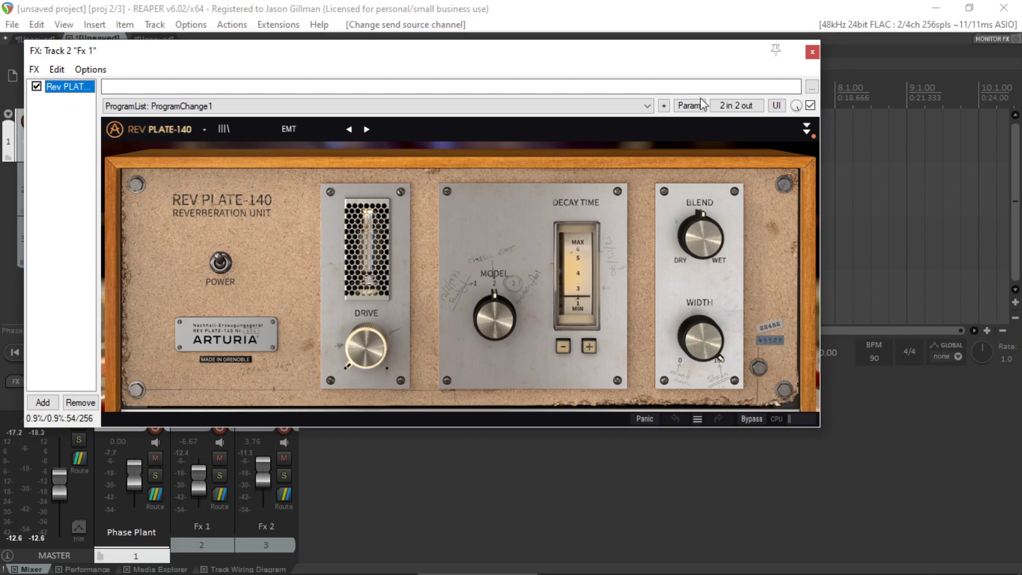
click(813, 52)
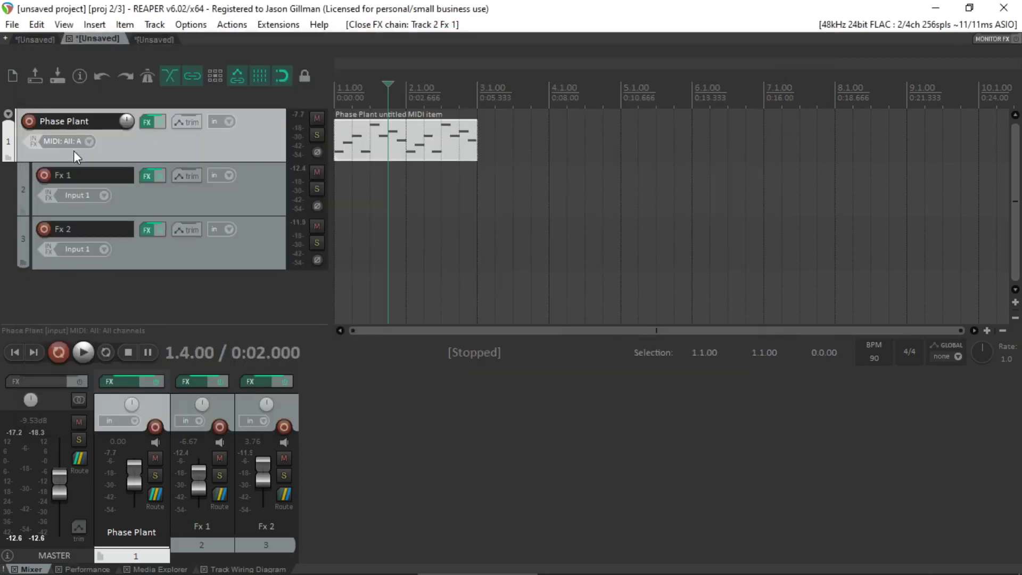
- Paste the Rev PLATE-140 reverb into FX 1's effect chain in the first project
click(44, 38)
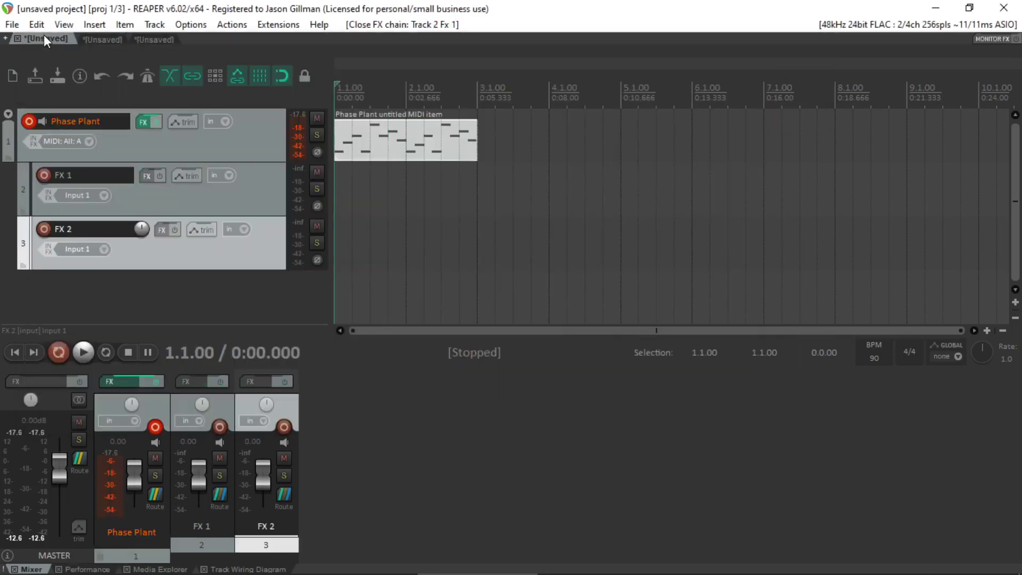
click(153, 193)
click(159, 176)
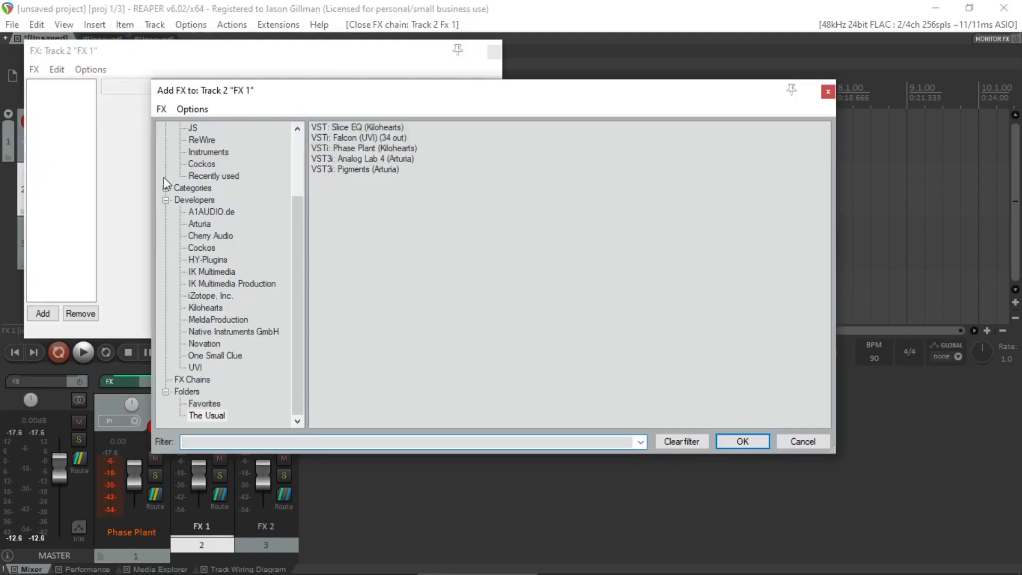
click(807, 442)
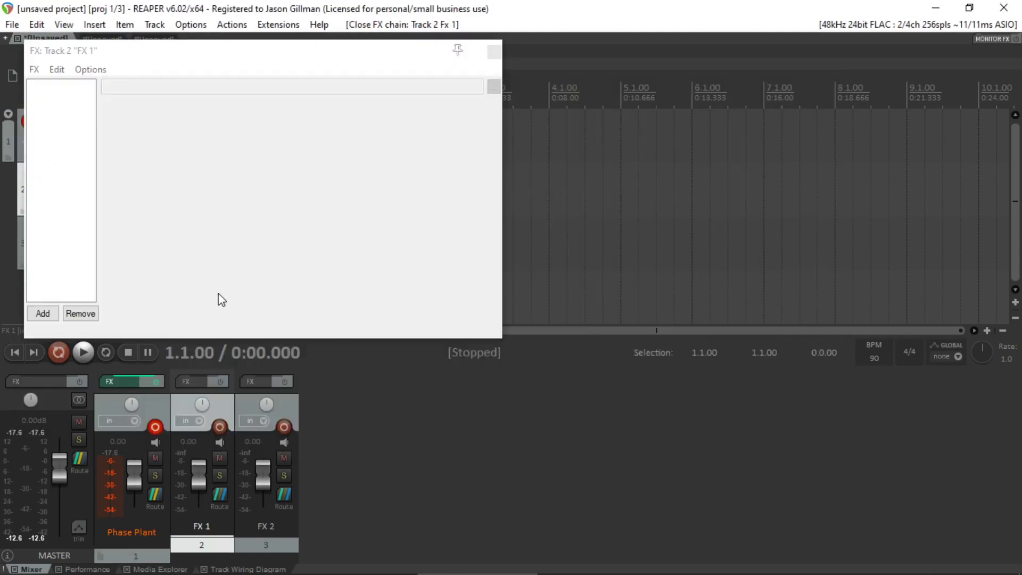
click(77, 161)
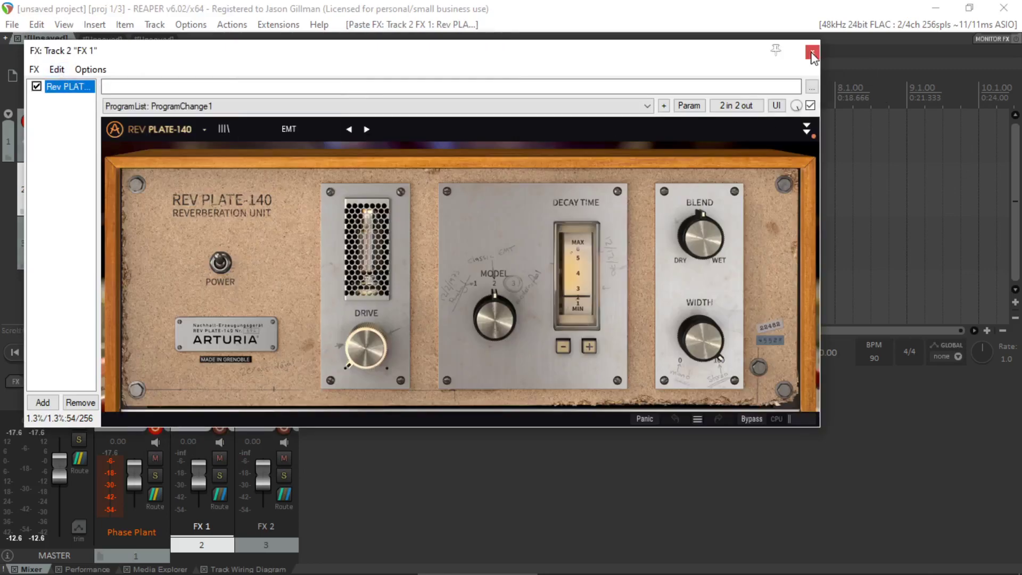
click(813, 49)
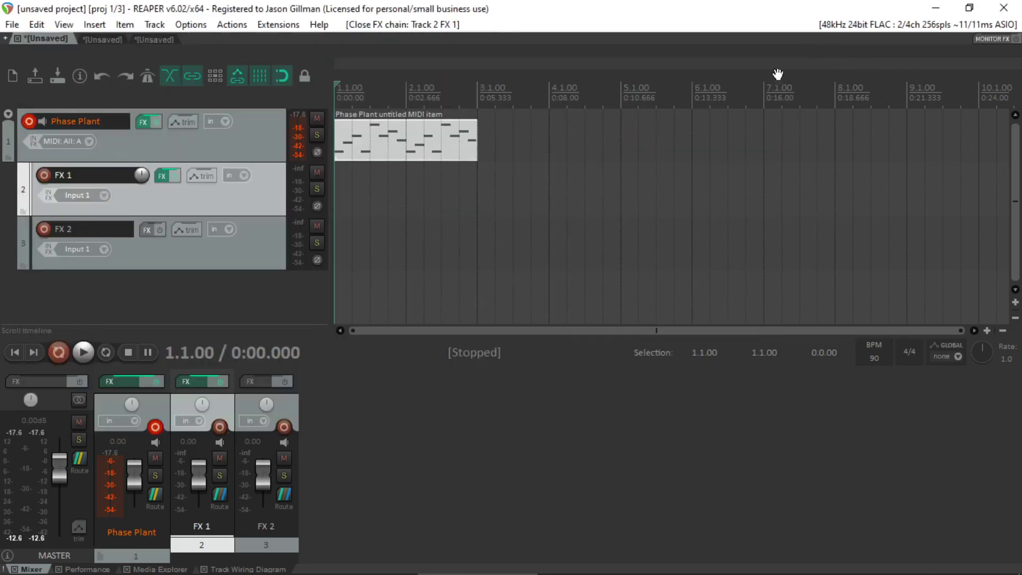
click(260, 523)
click(98, 39)
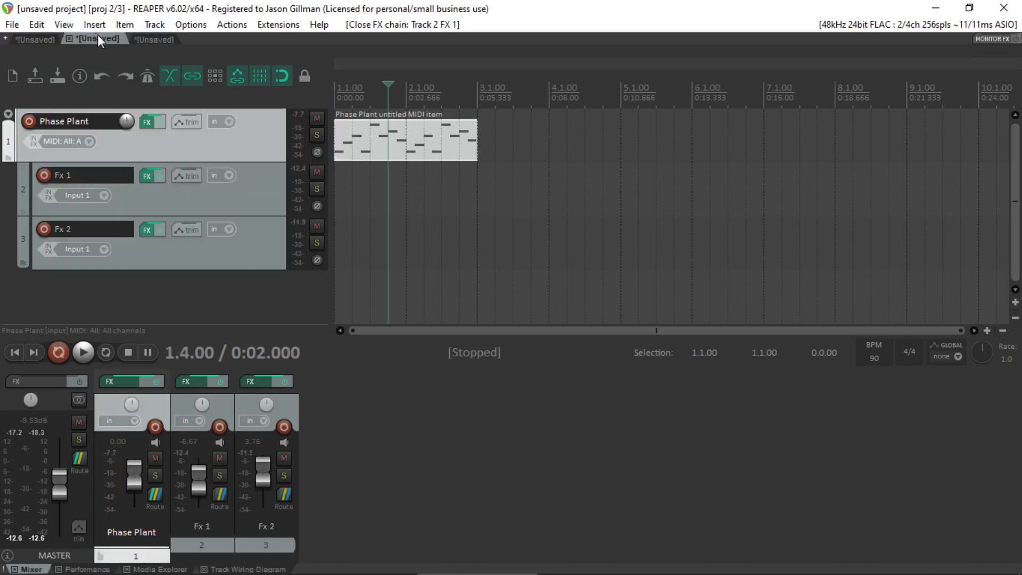
- Copy all effects from the second project's Fx 2 chain: Haas, Trance Gate and Delay
click(152, 260)
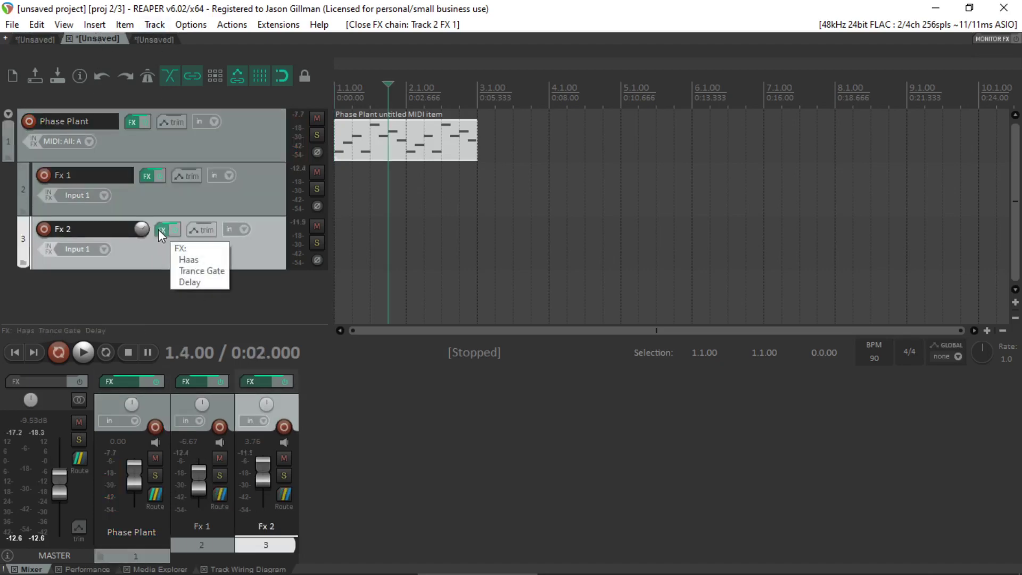
click(158, 229)
click(317, 79)
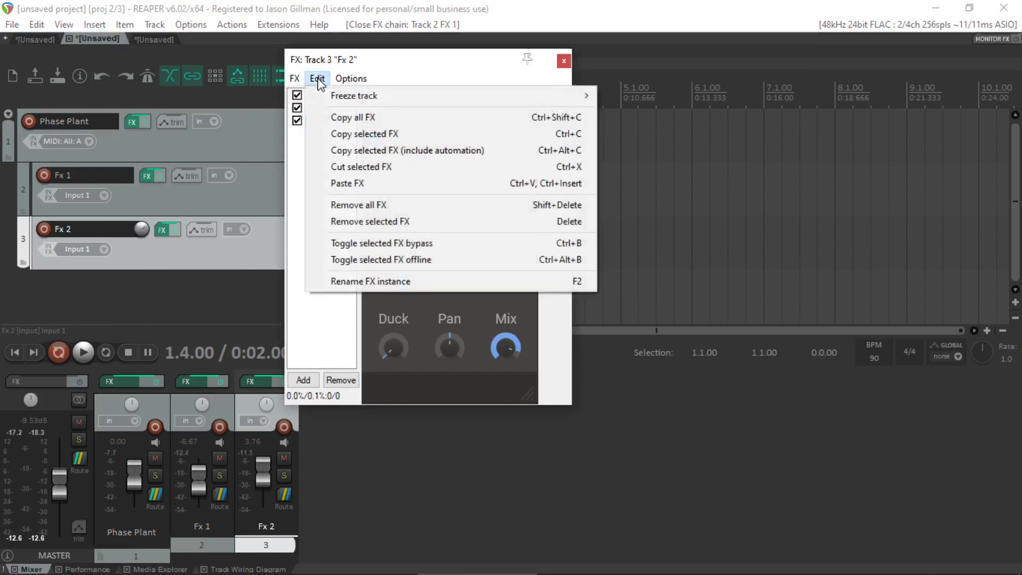
click(342, 118)
click(563, 60)
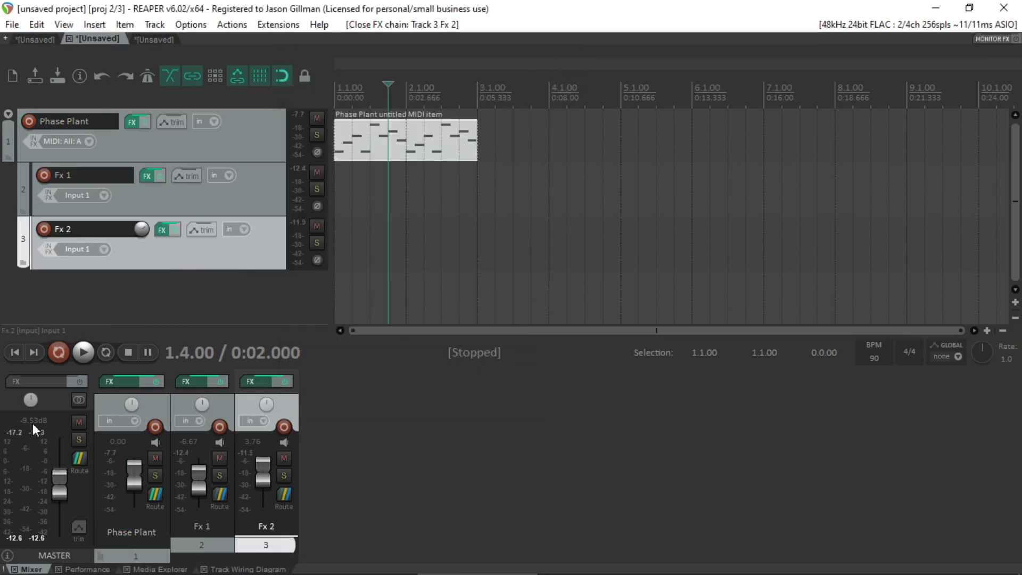
- Paste Haas, Trance Gate and Delay into FX 2's effect chain in the first project
click(28, 40)
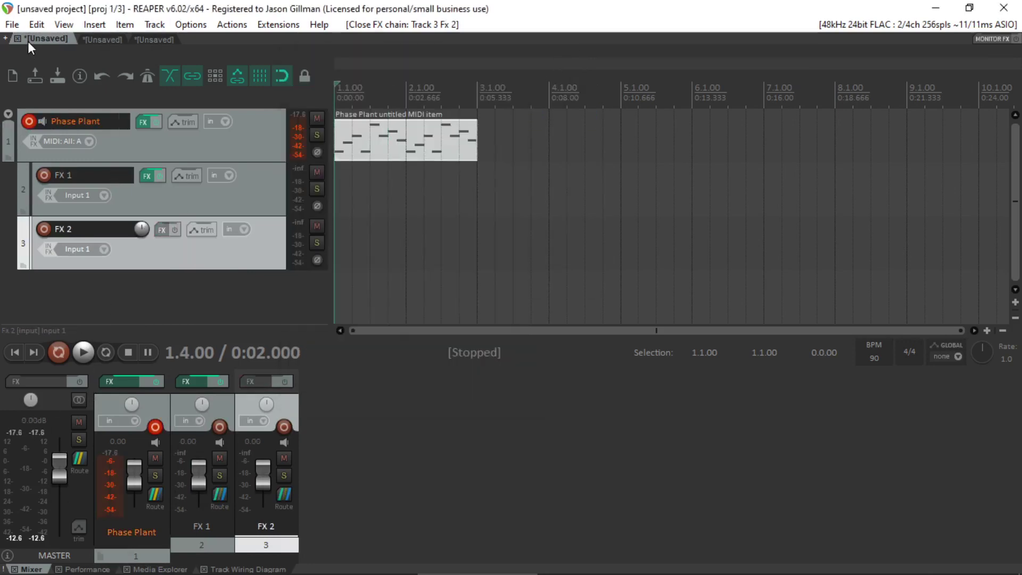
click(162, 229)
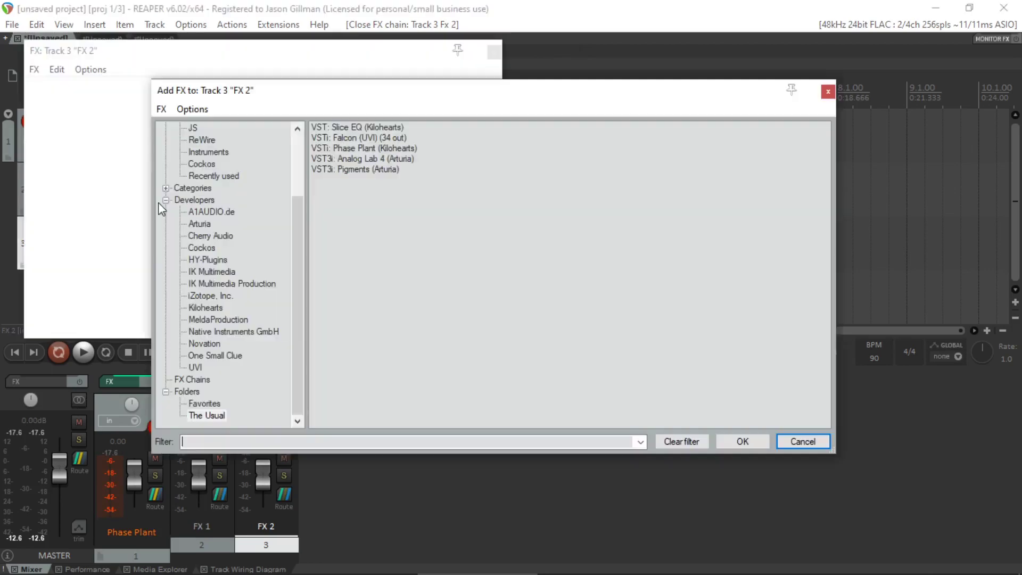
click(788, 442)
click(55, 72)
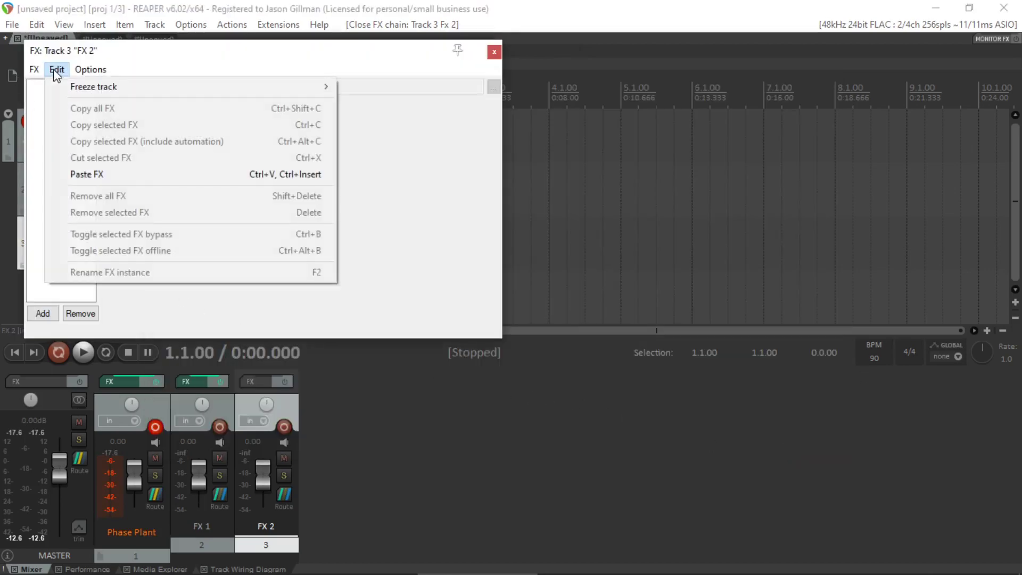
click(87, 174)
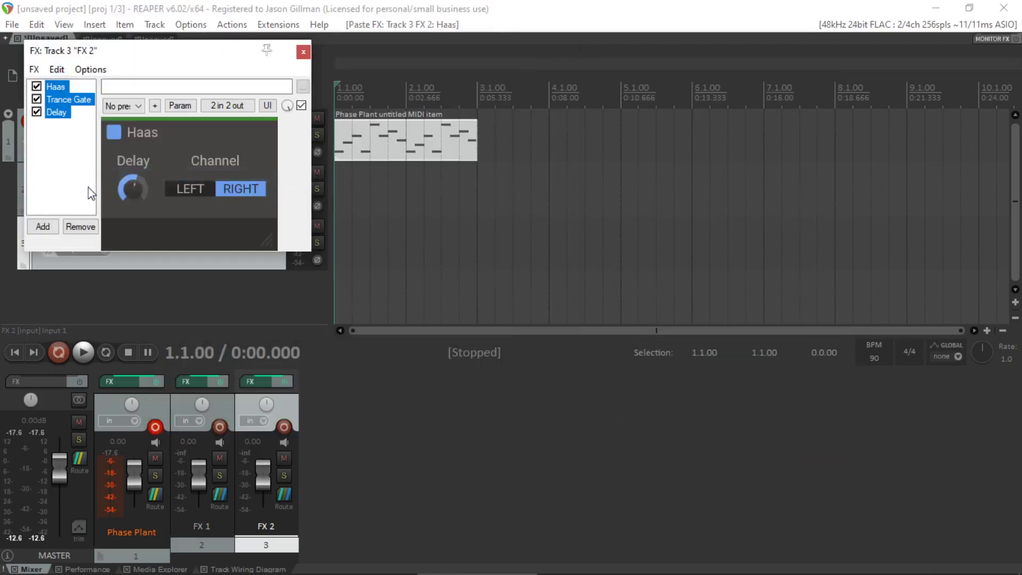
click(303, 53)
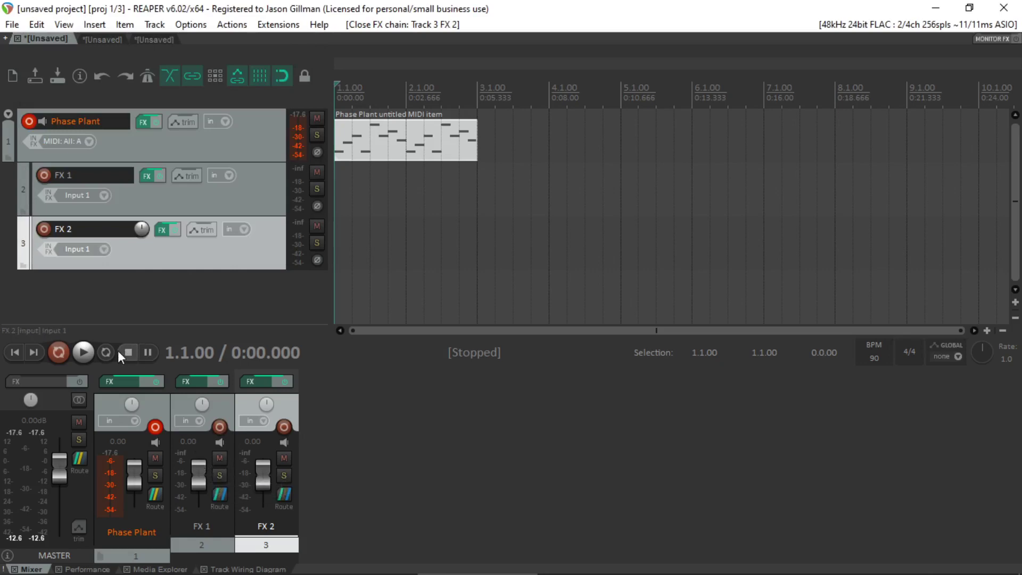
click(218, 495)
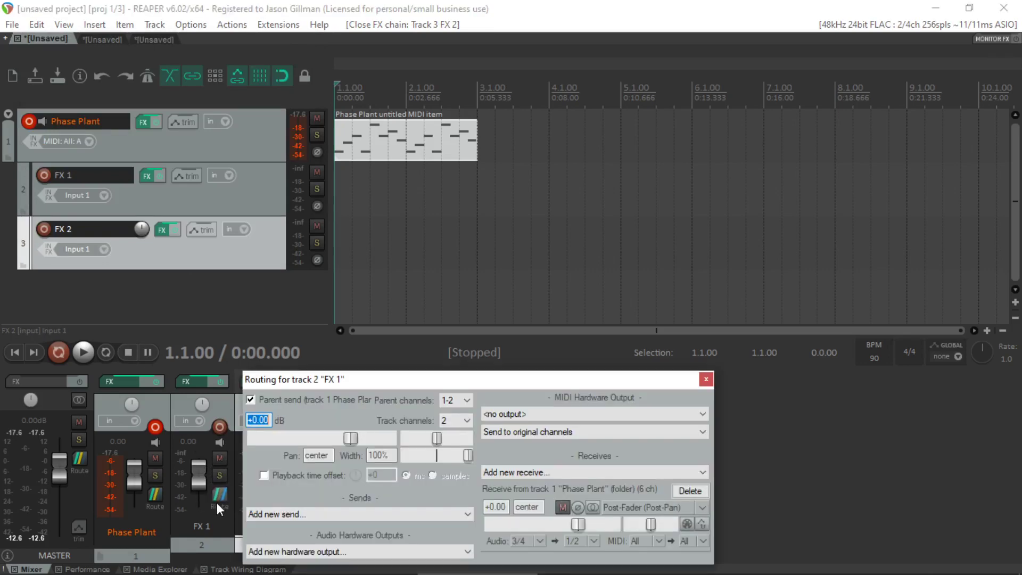
click(706, 379)
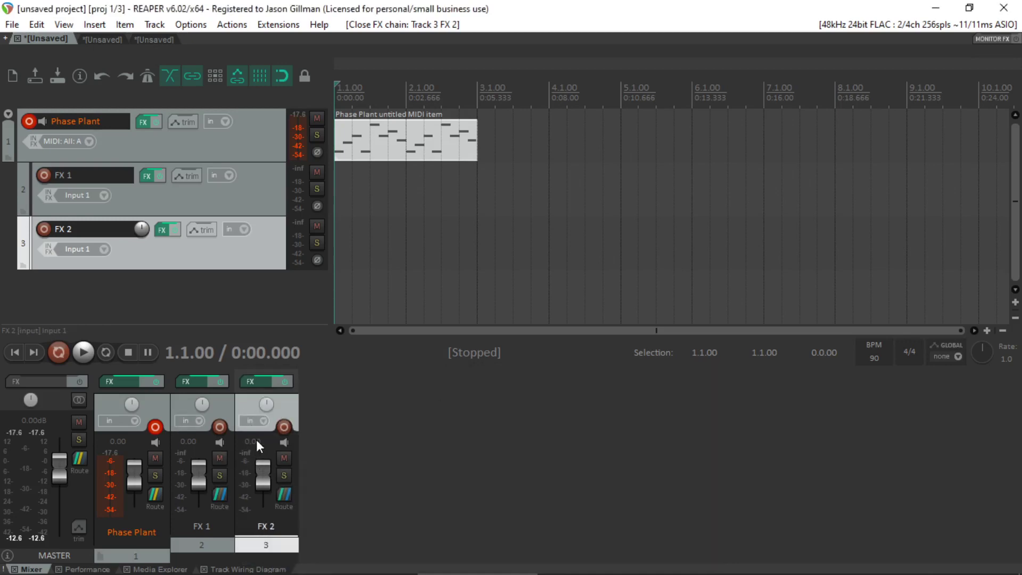
click(247, 388)
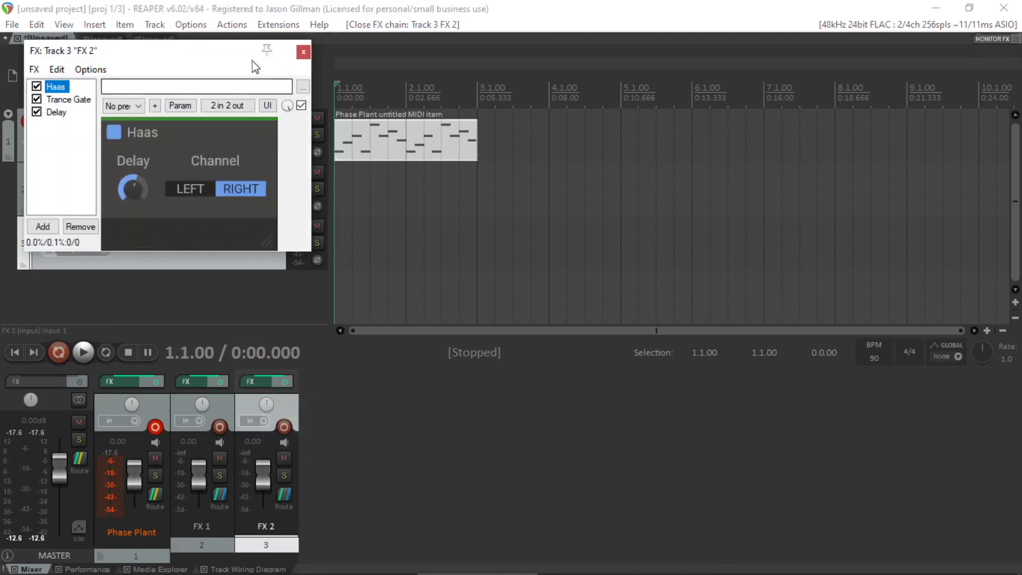
click(304, 52)
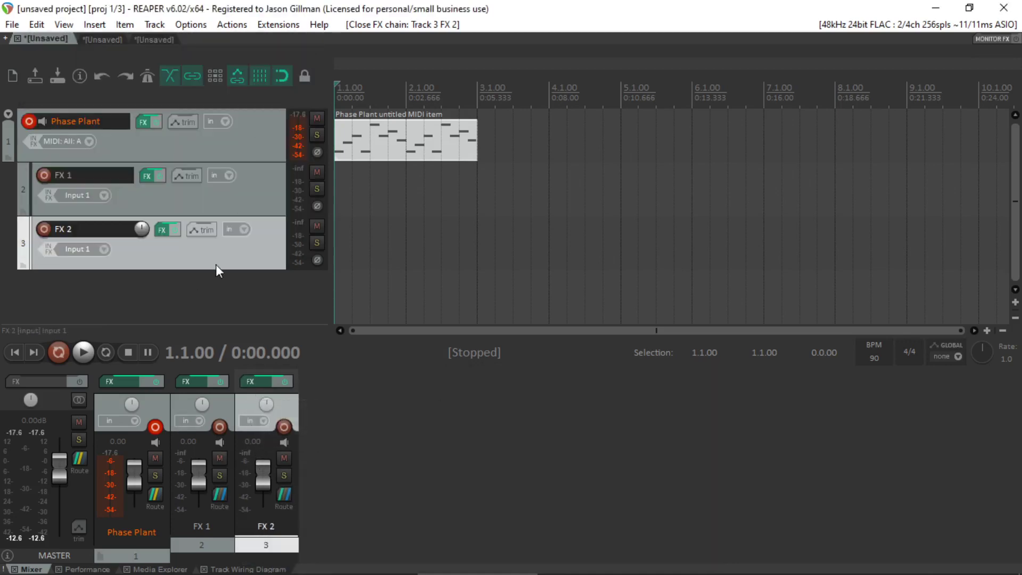
click(276, 500)
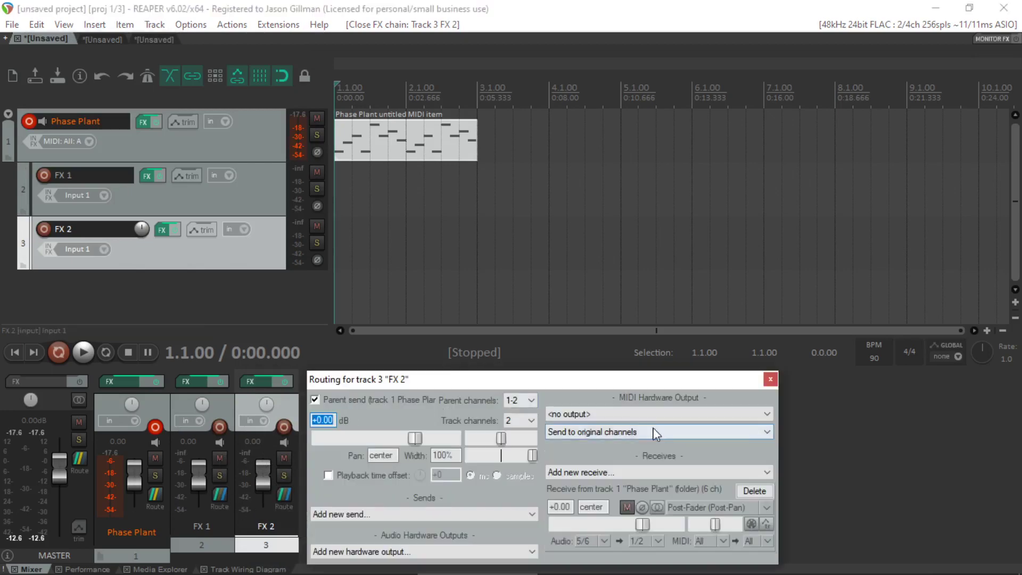
click(770, 379)
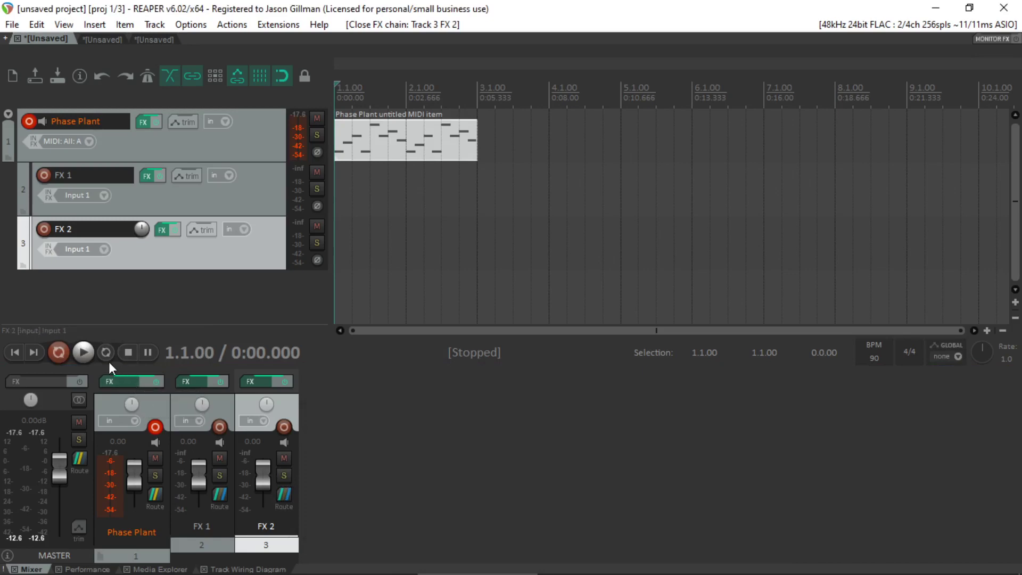
key(space)
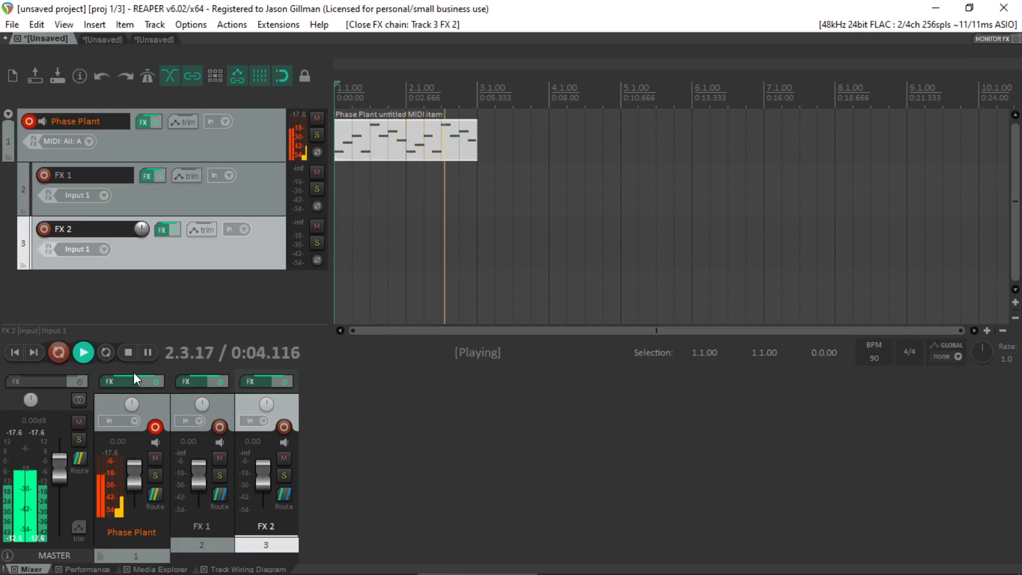
key(space)
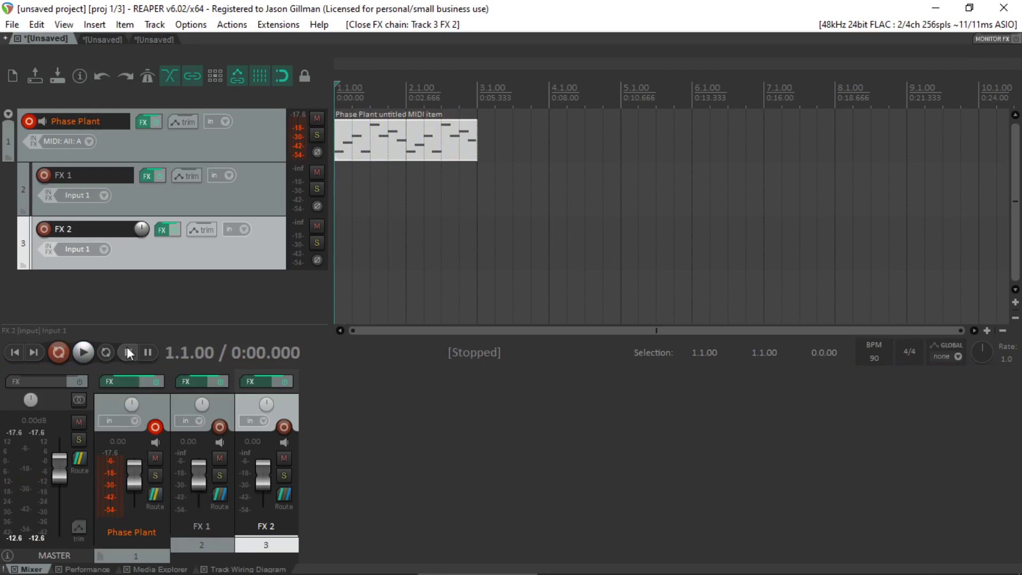
- Connect Phase Plant's Out L and Out R pins to track channels 3/4 and 5/6
click(121, 382)
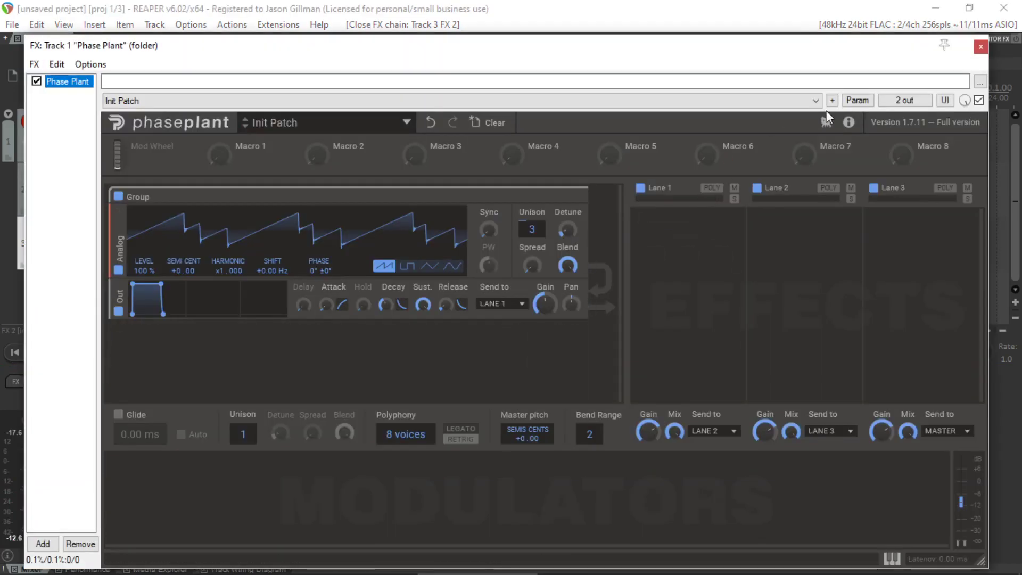
click(893, 103)
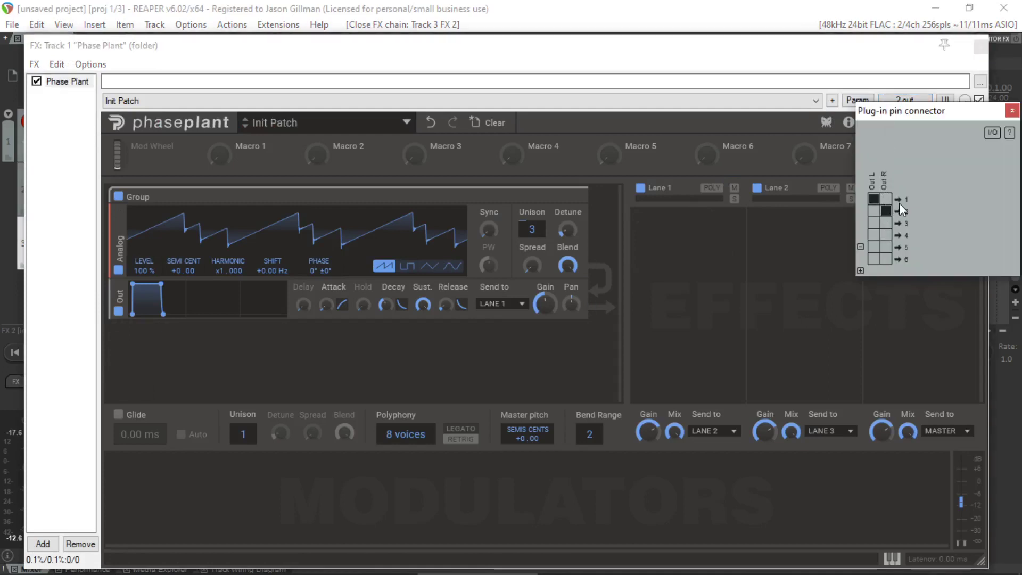
click(876, 223)
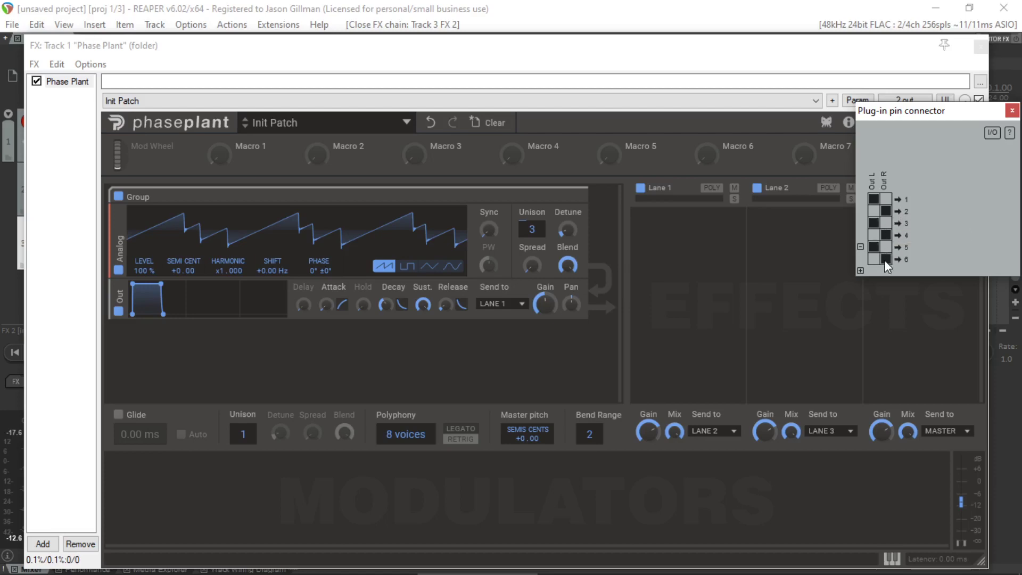
drag(900, 117, 766, 91)
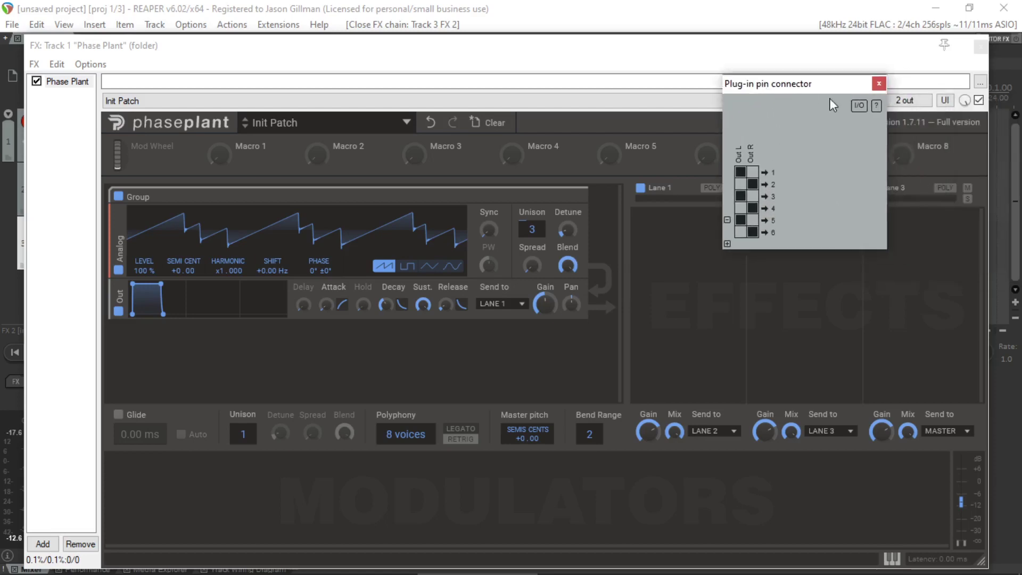
click(879, 84)
- During playback, set FX 1's volume to -6.93 dB and FX 2's to +7.83 dB
click(980, 47)
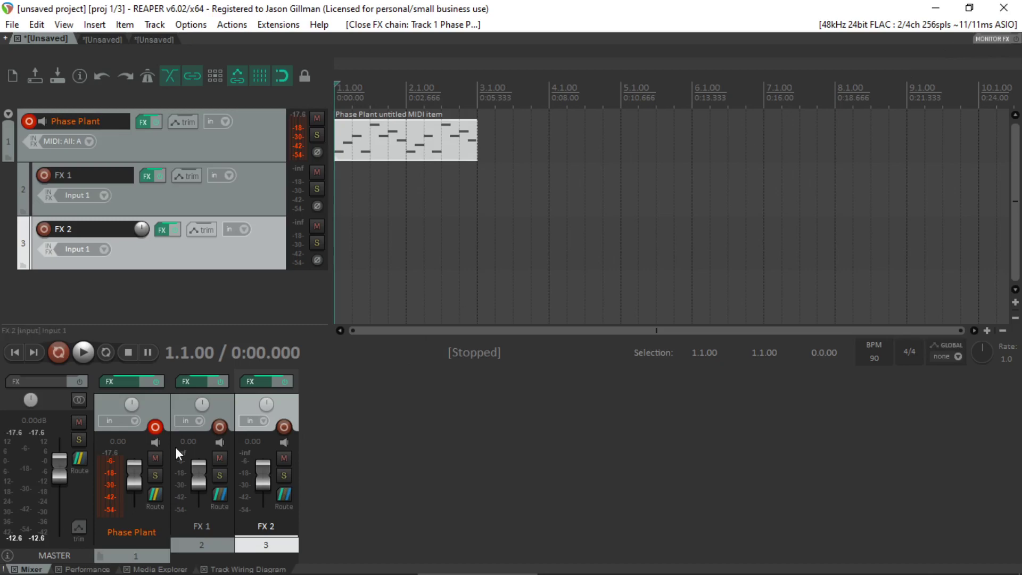
key(space)
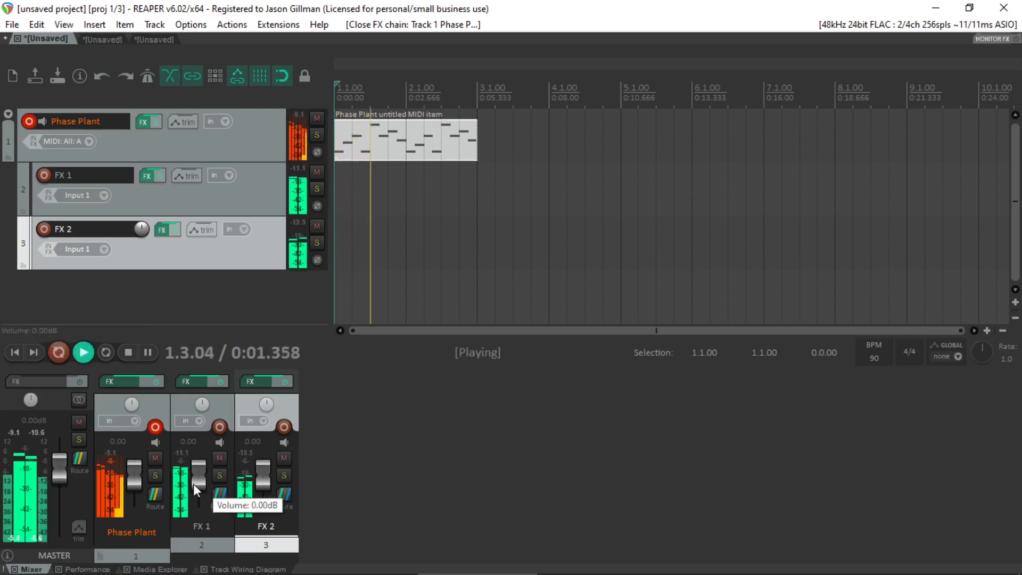
drag(197, 478, 197, 483)
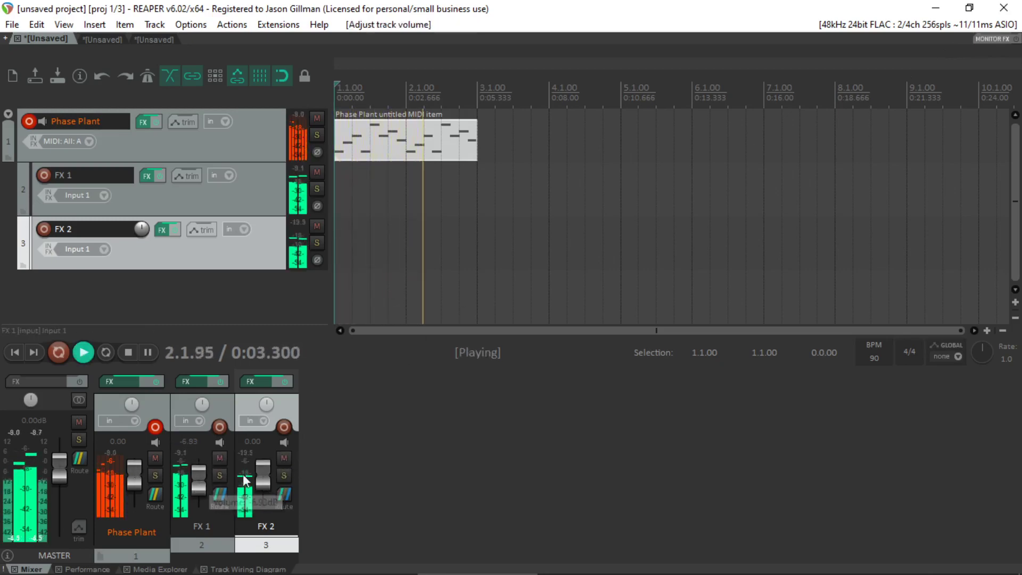
drag(258, 475, 261, 468)
key(space)
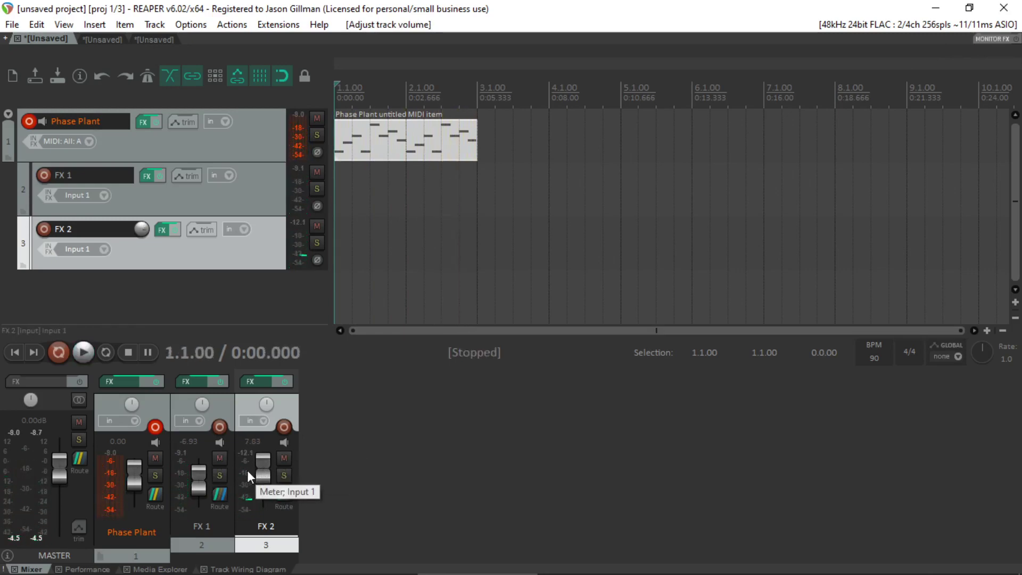
- Audition the mix with FX 1 and then FX 2 muted in turn, leaving both unmuted
key(space)
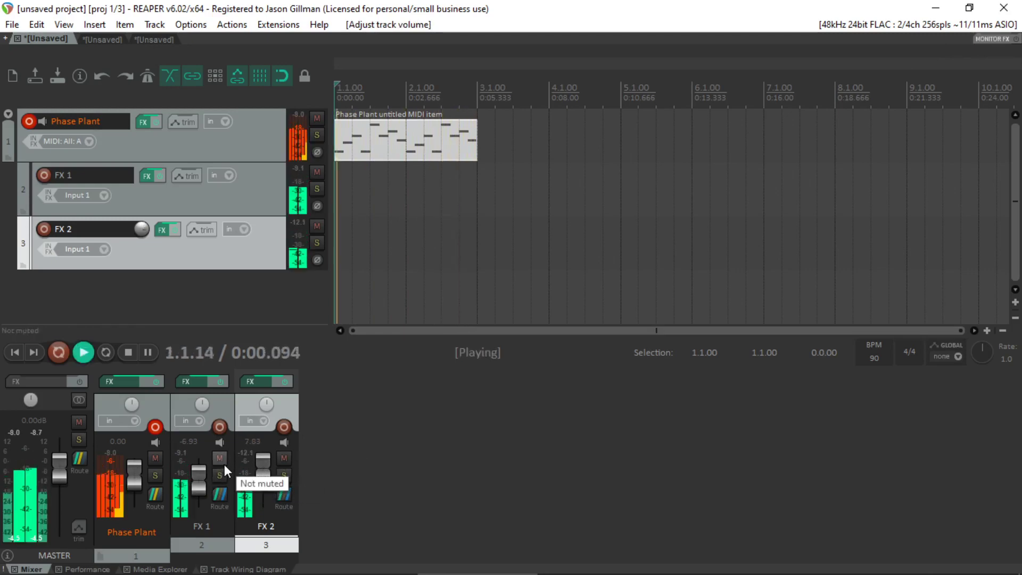
click(224, 463)
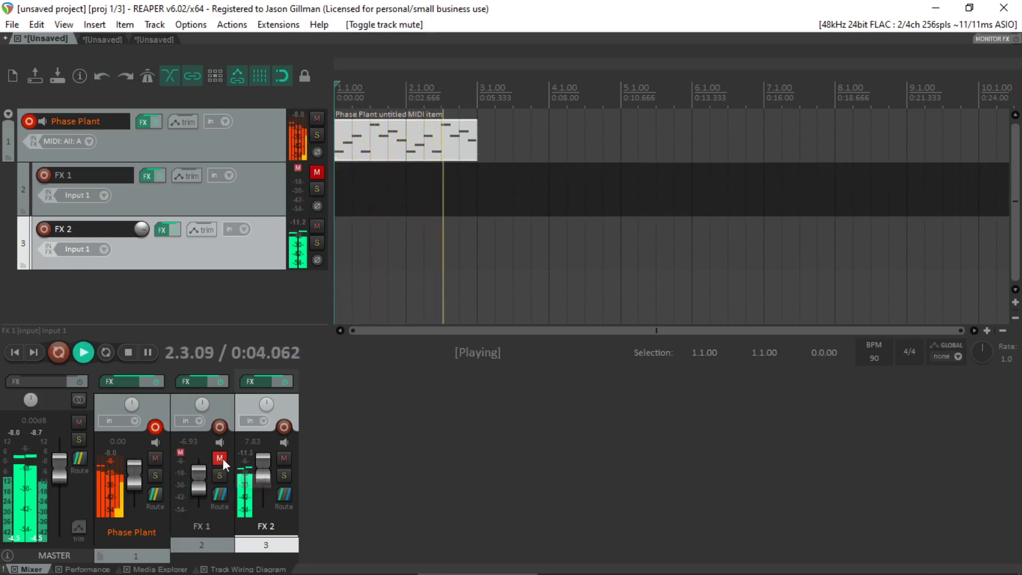
click(221, 458)
key(space)
click(283, 458)
key(space)
key(space)
click(279, 458)
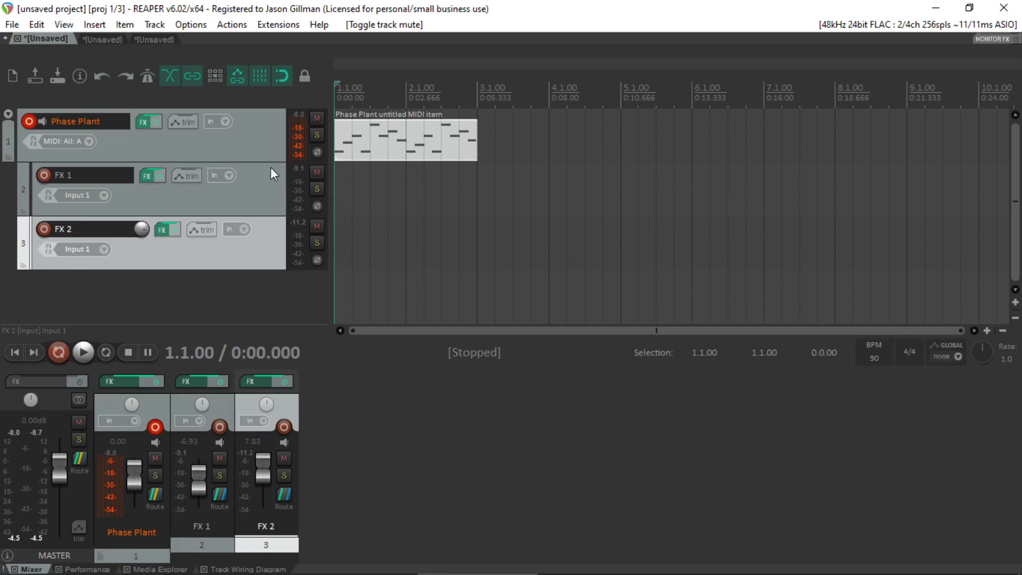
- Delete the Phase Plant folder track with FX 1 and FX 2, confirming removal of all three
click(257, 136)
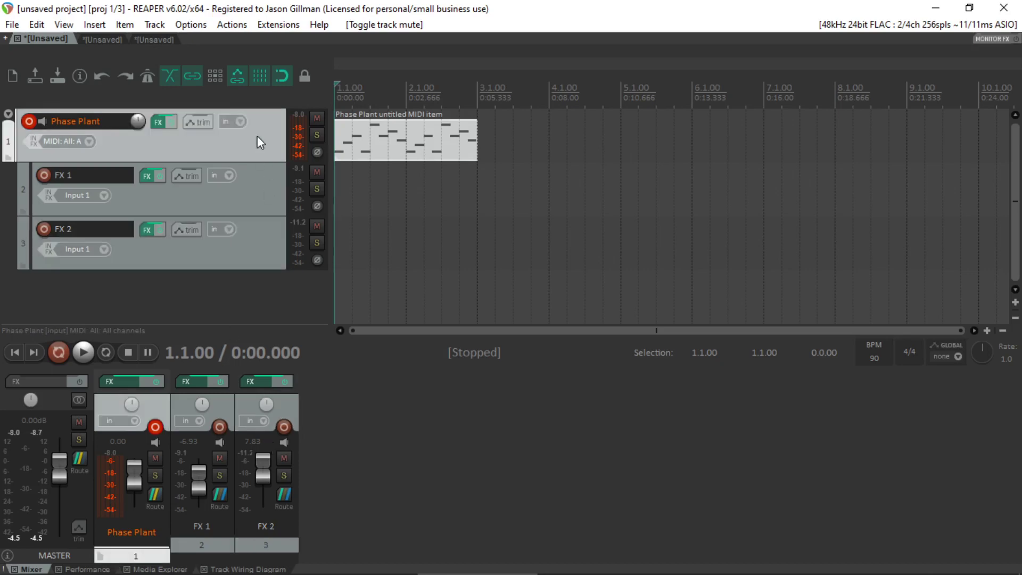
key(Delete)
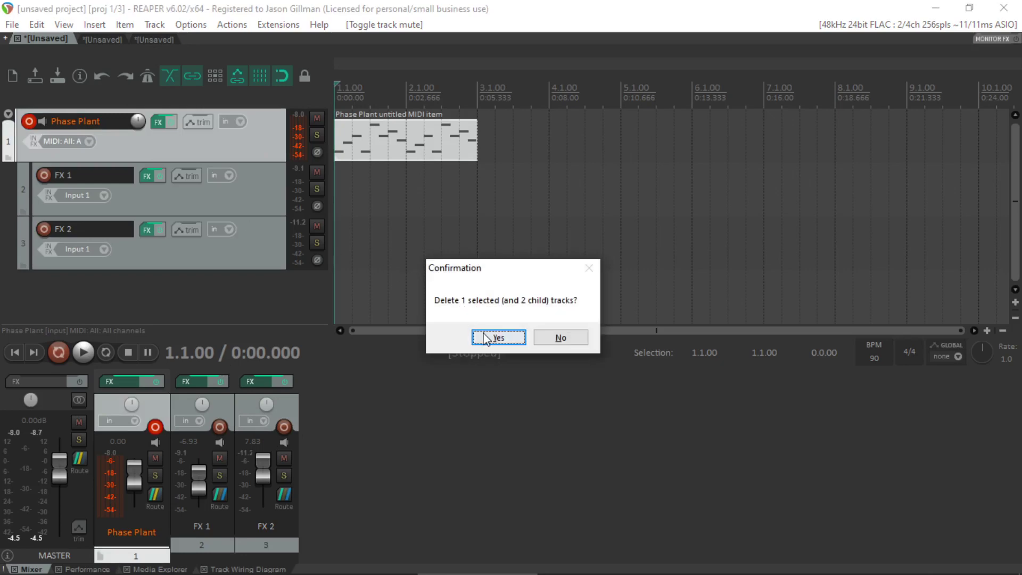
click(494, 338)
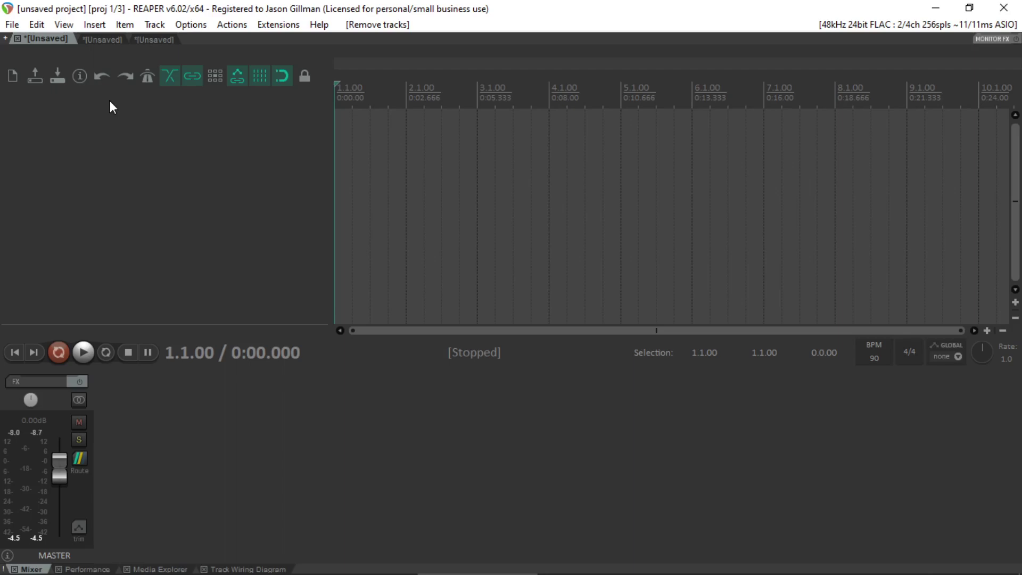
- Insert Falcon from The Usual folder on a new instrument track, declining extra output tracks
right_click(131, 130)
click(158, 171)
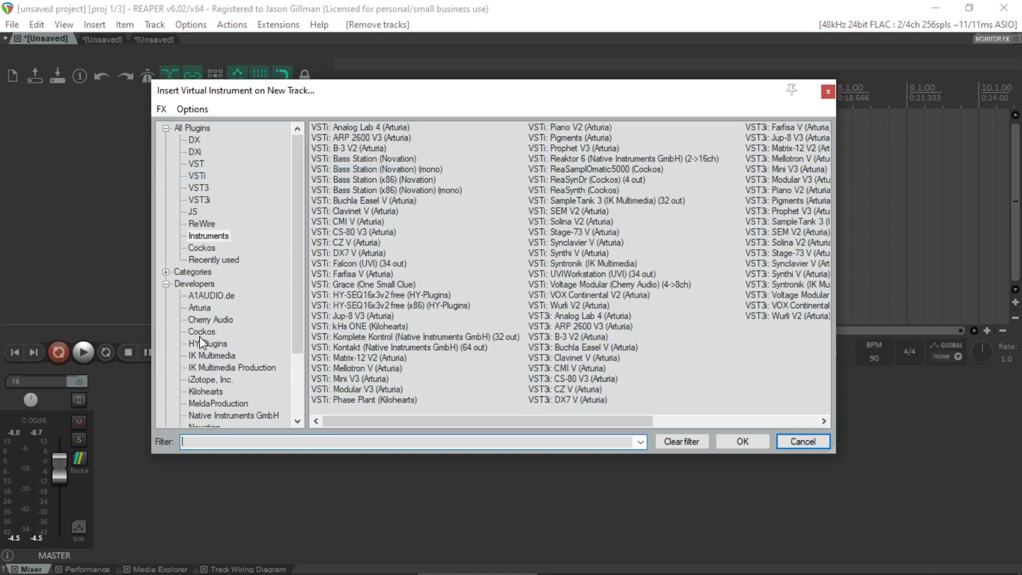
scroll(194, 341, down, 3)
click(209, 415)
click(356, 139)
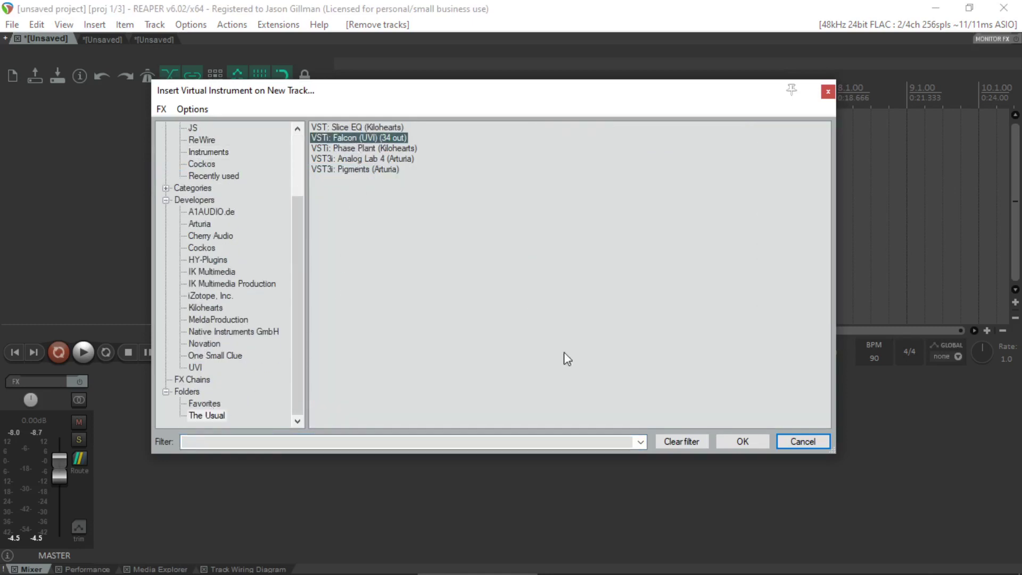
click(728, 442)
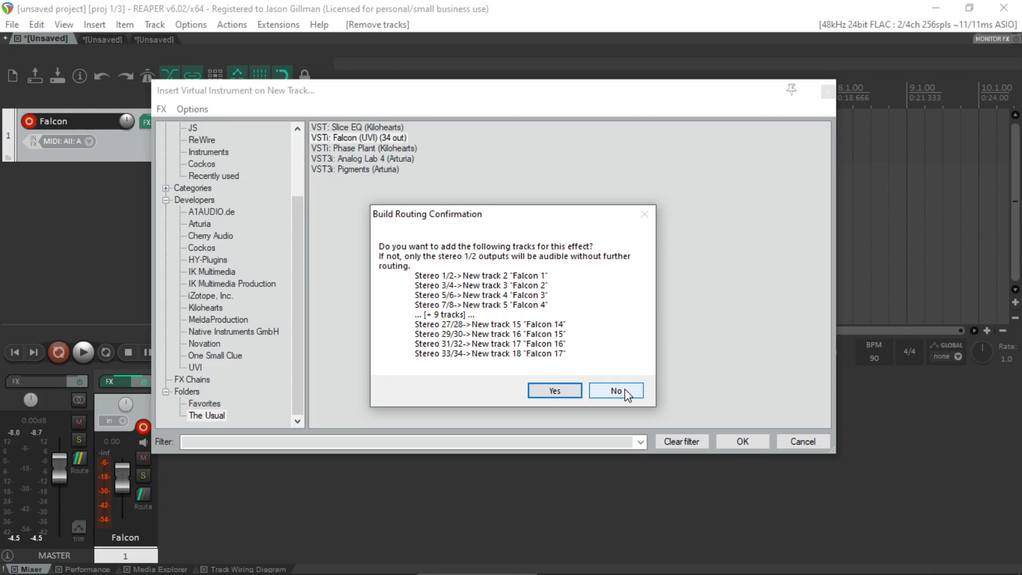
click(625, 390)
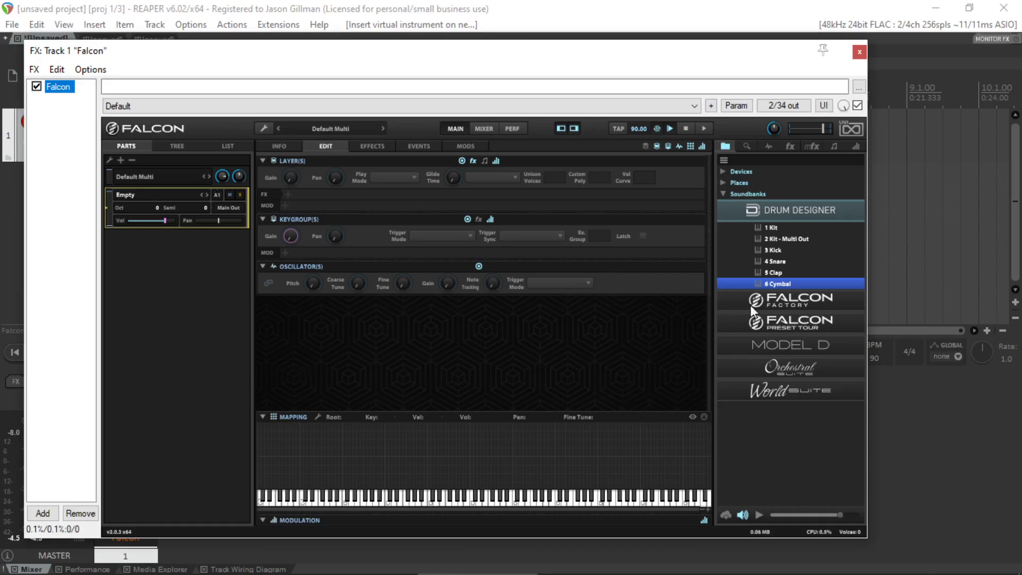
- Load 3 Kick into Falcon, then add two parts holding 6 Cymbal and 5 Clap
double_click(782, 250)
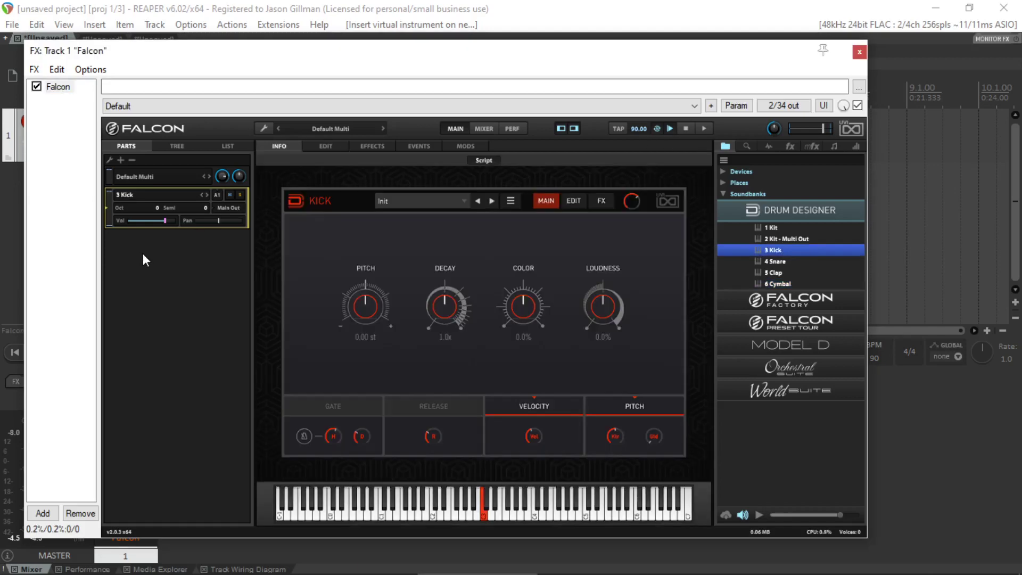
double_click(121, 159)
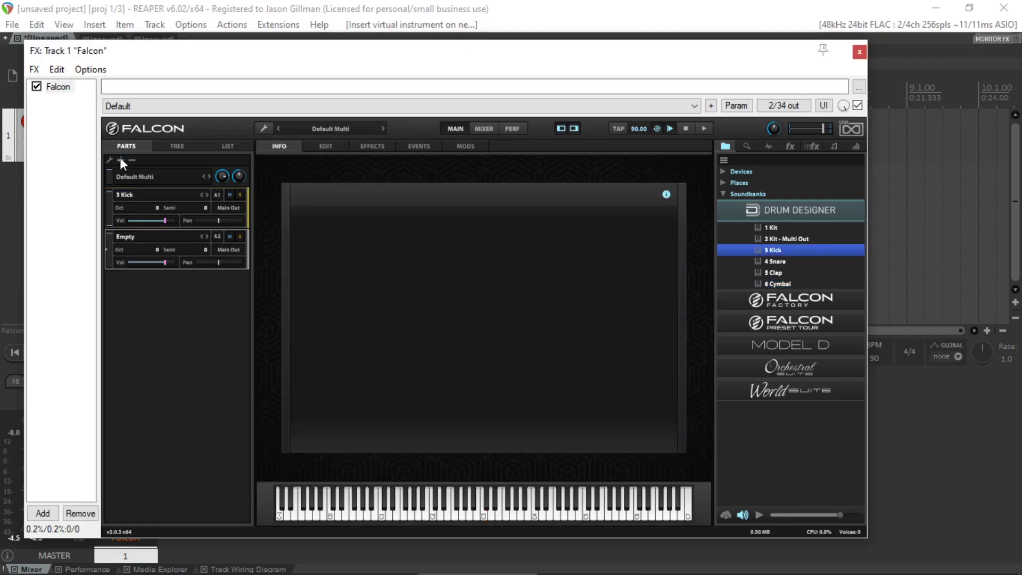
click(145, 234)
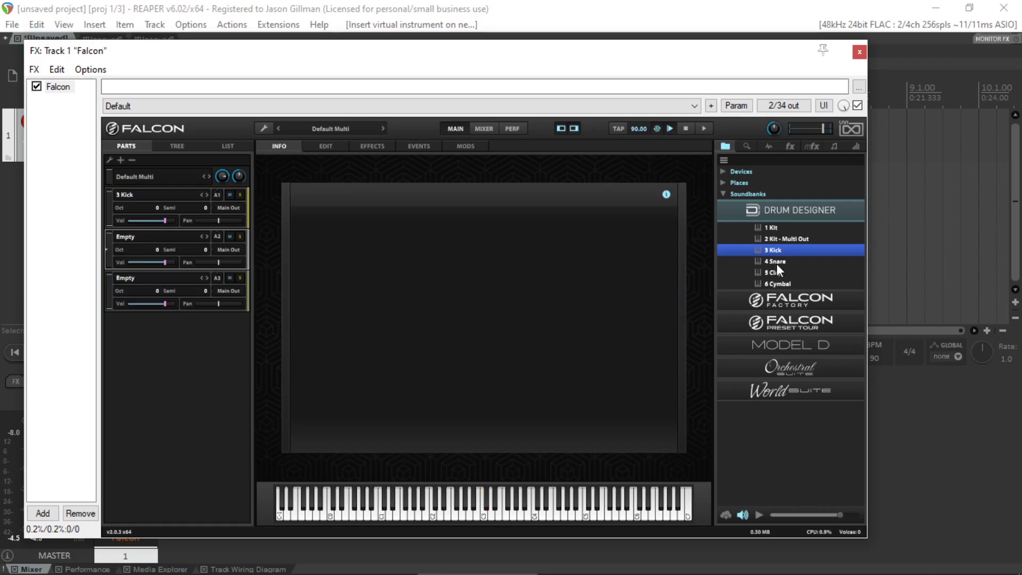
double_click(782, 282)
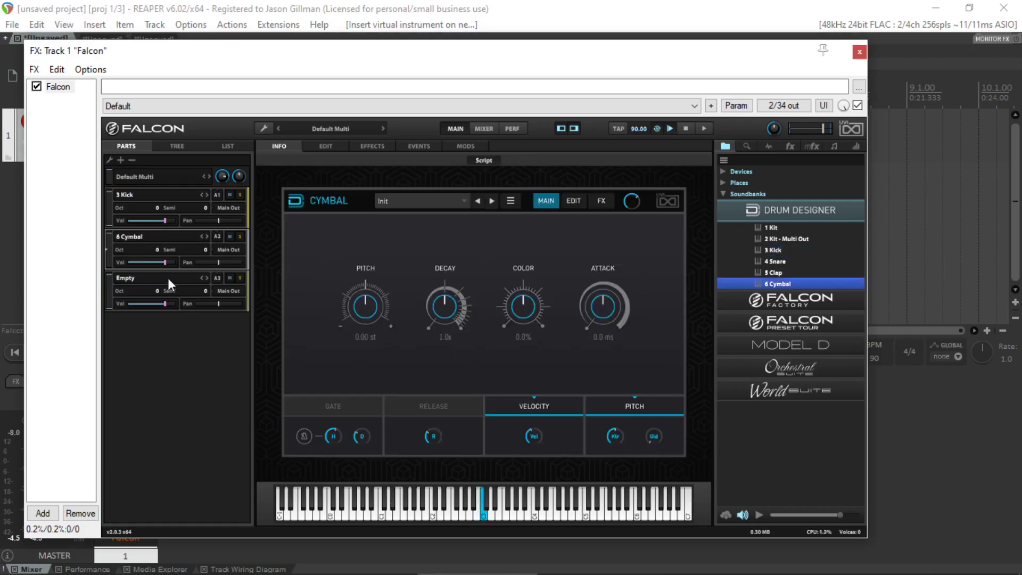
click(165, 277)
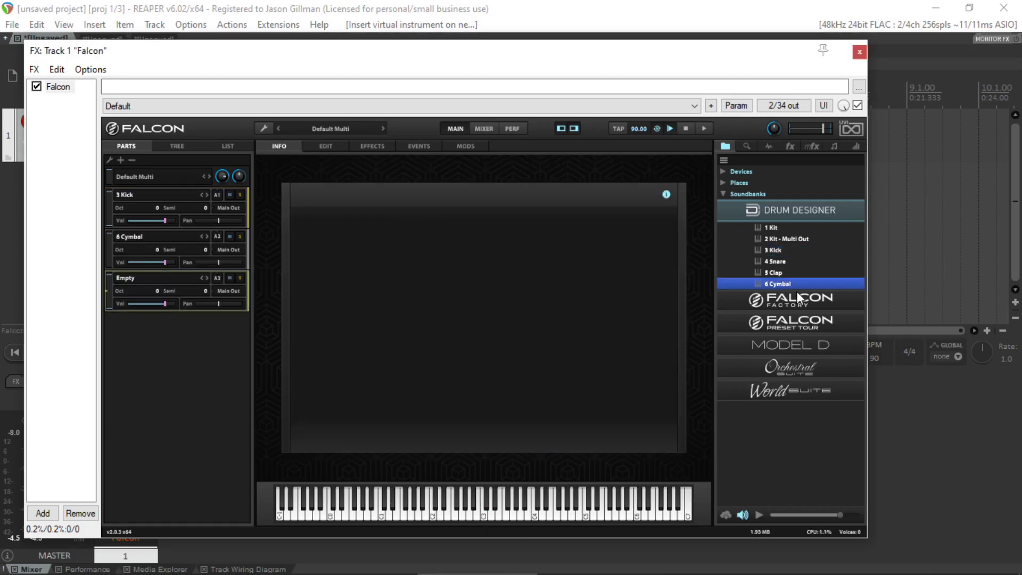
double_click(780, 274)
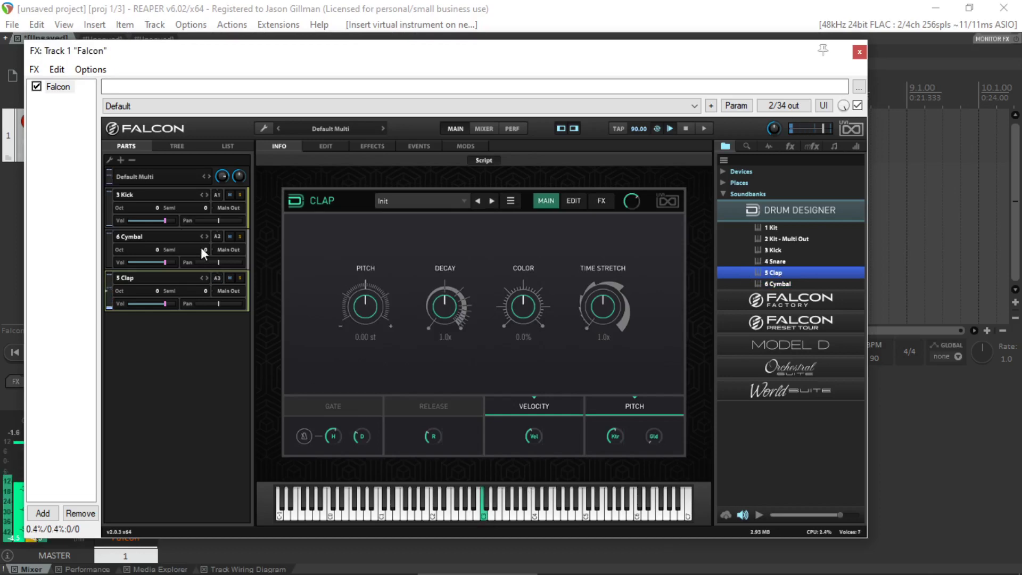
- Audition the Cymbal and Kick parts, then close the Falcon window
click(169, 235)
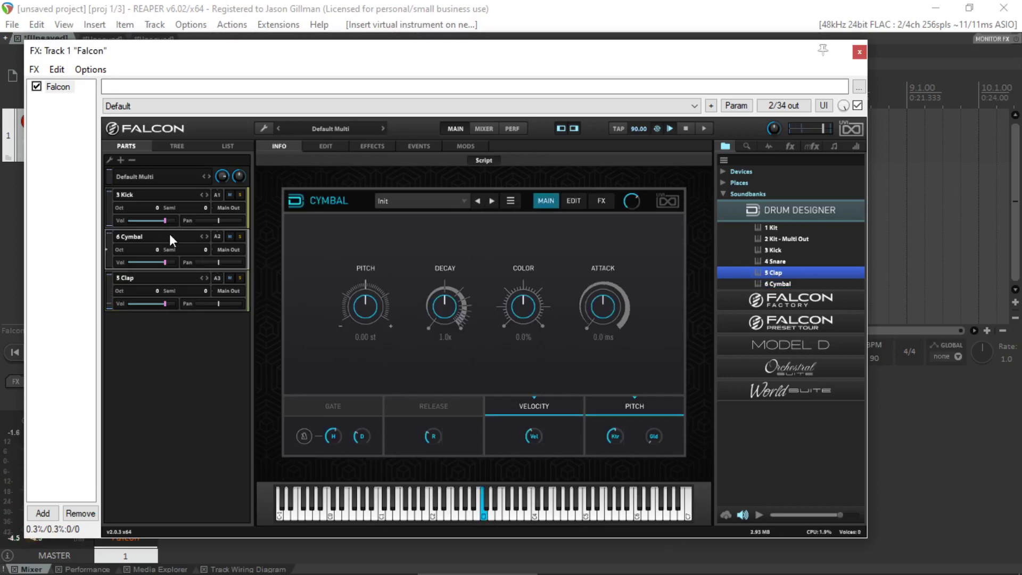
click(481, 514)
click(191, 210)
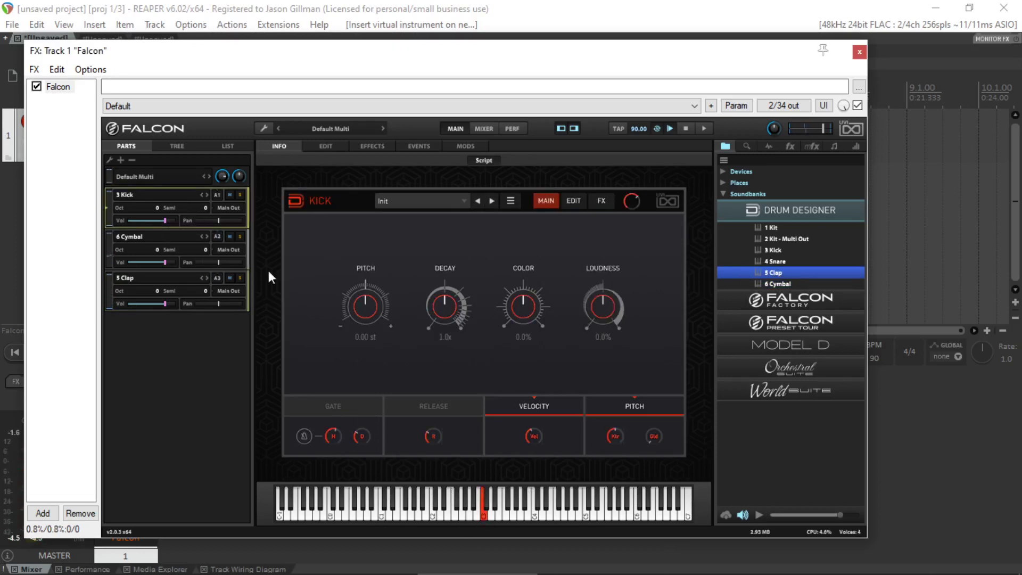
click(487, 520)
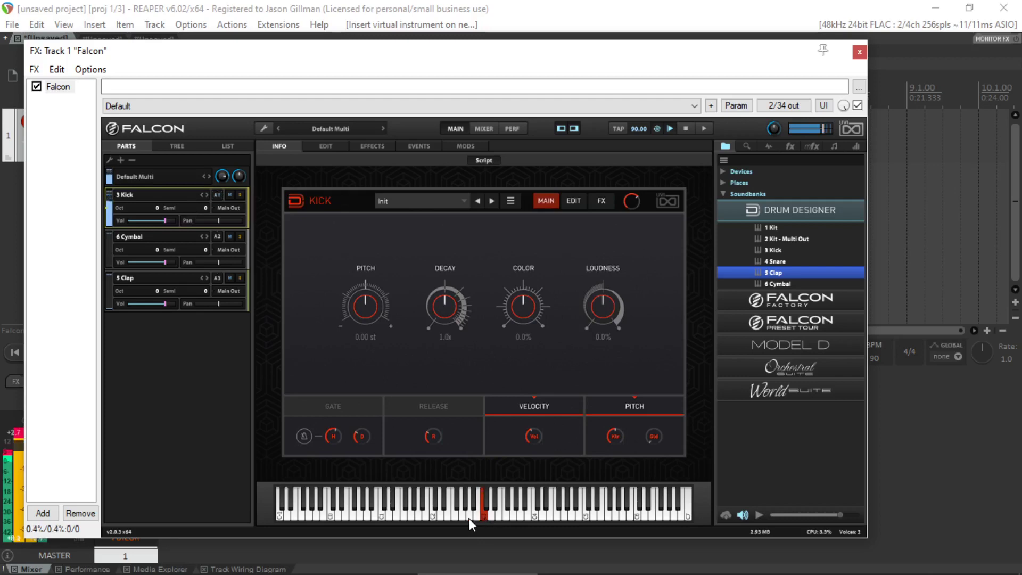
click(860, 52)
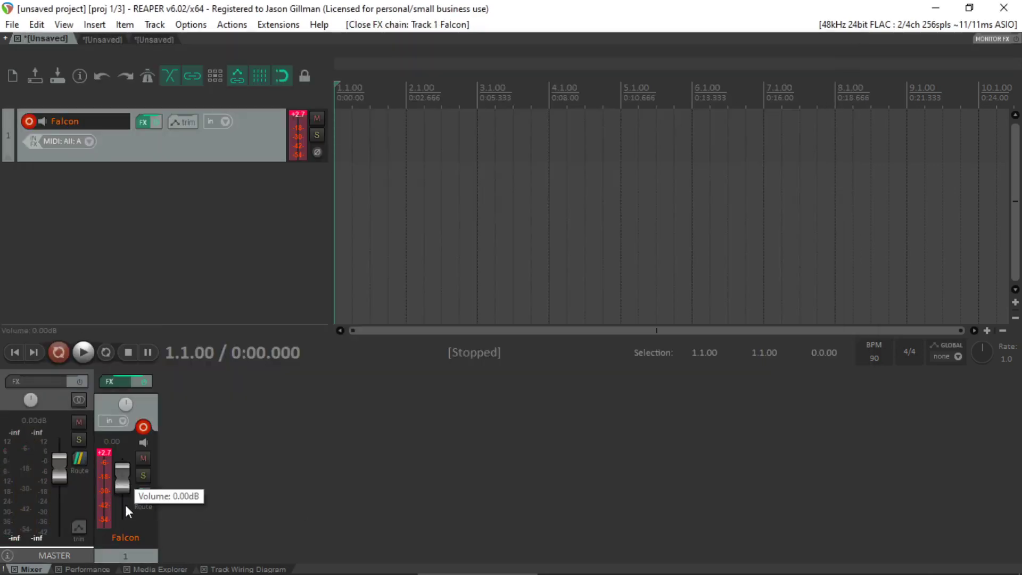
- Drop the Falcon fader to -8.48 dB and insert 3 new tracks below it
drag(124, 475, 124, 485)
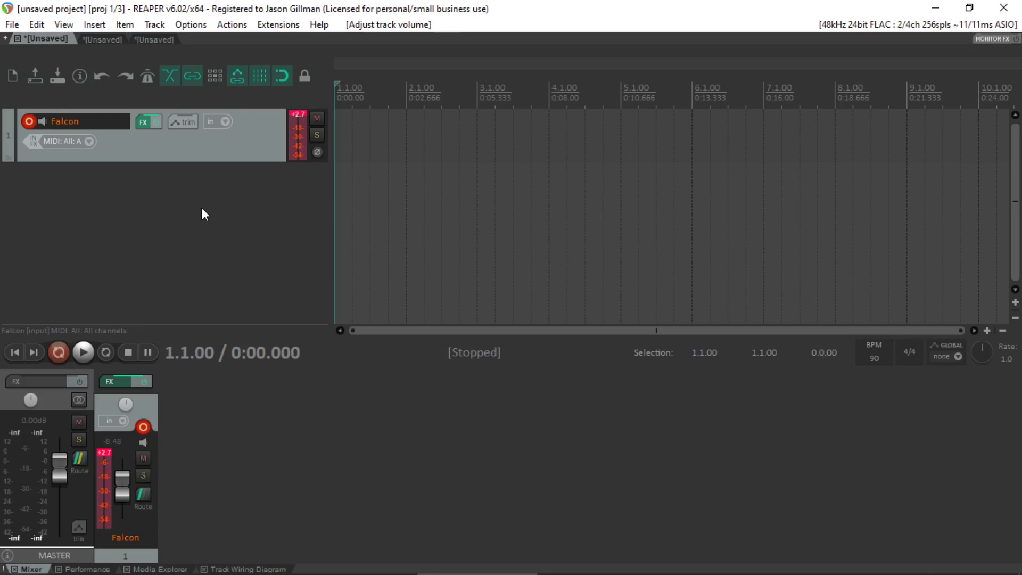
right_click(200, 188)
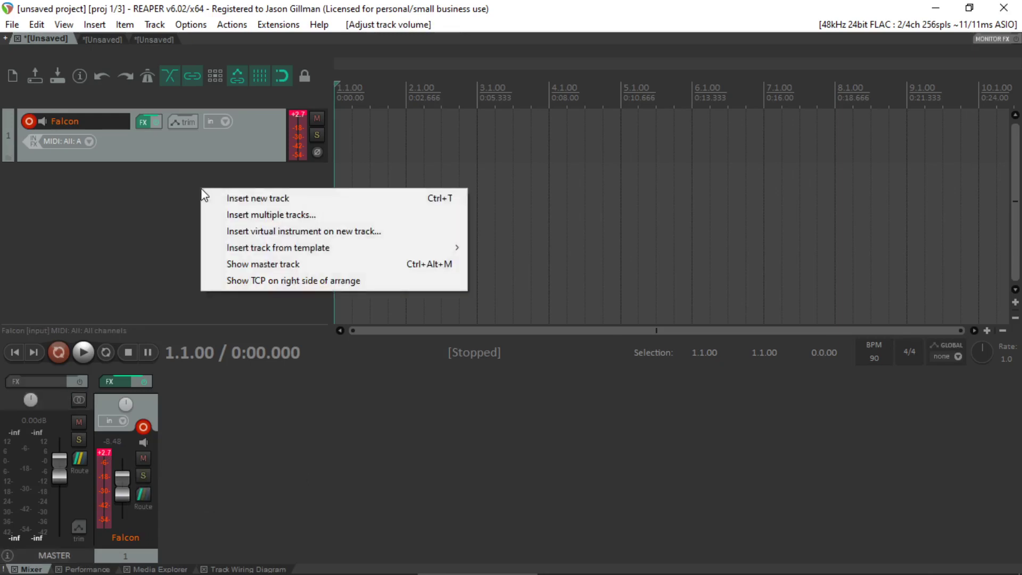
click(230, 215)
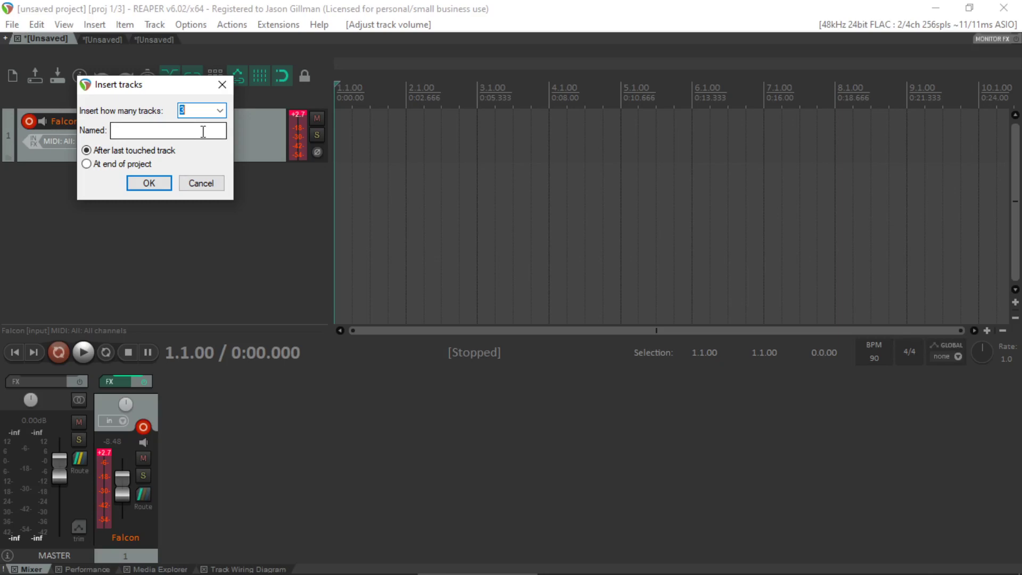
click(202, 133)
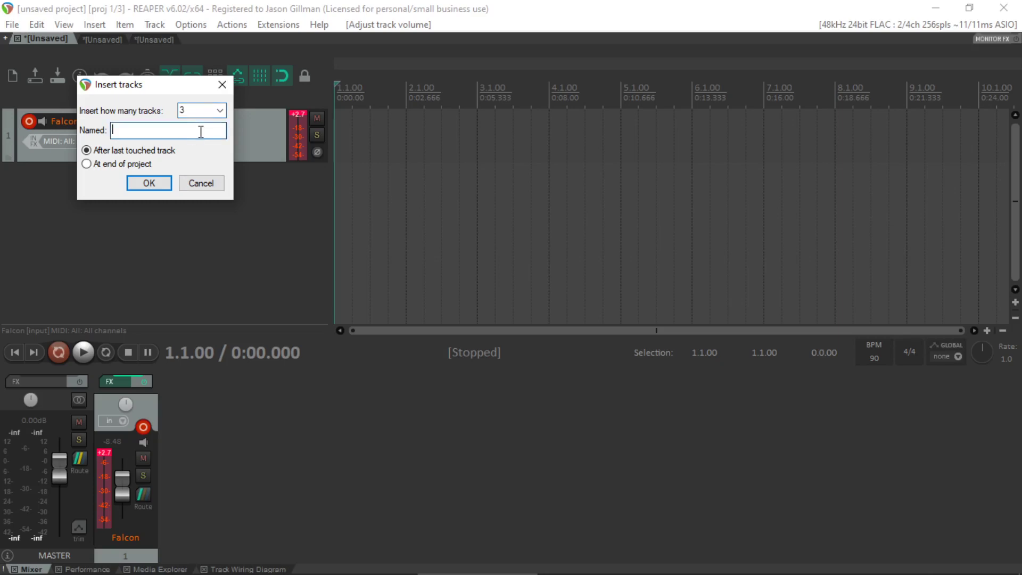
click(149, 182)
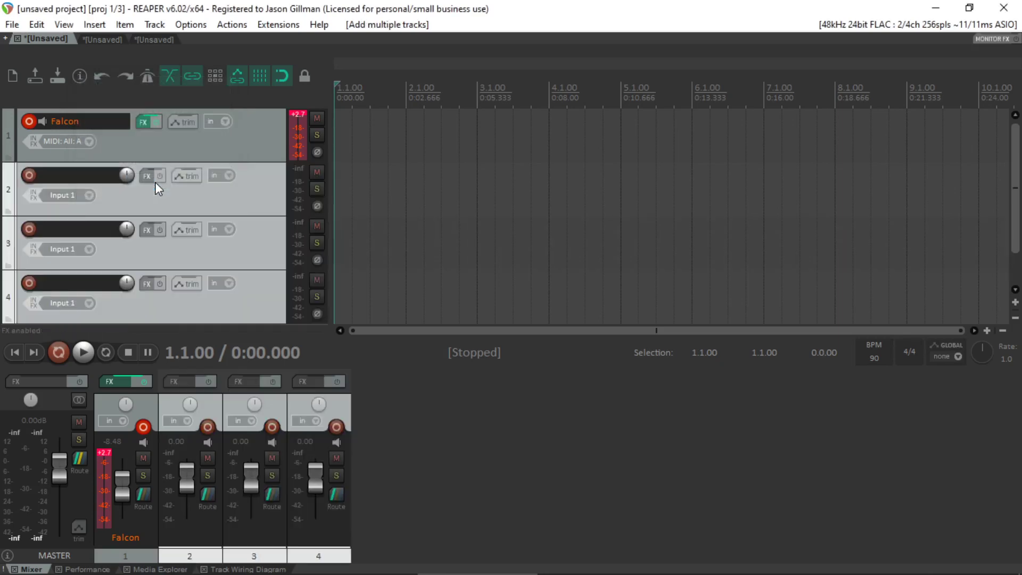
- Make the Falcon track a folder over the new tracks and rename it Drums
click(9, 155)
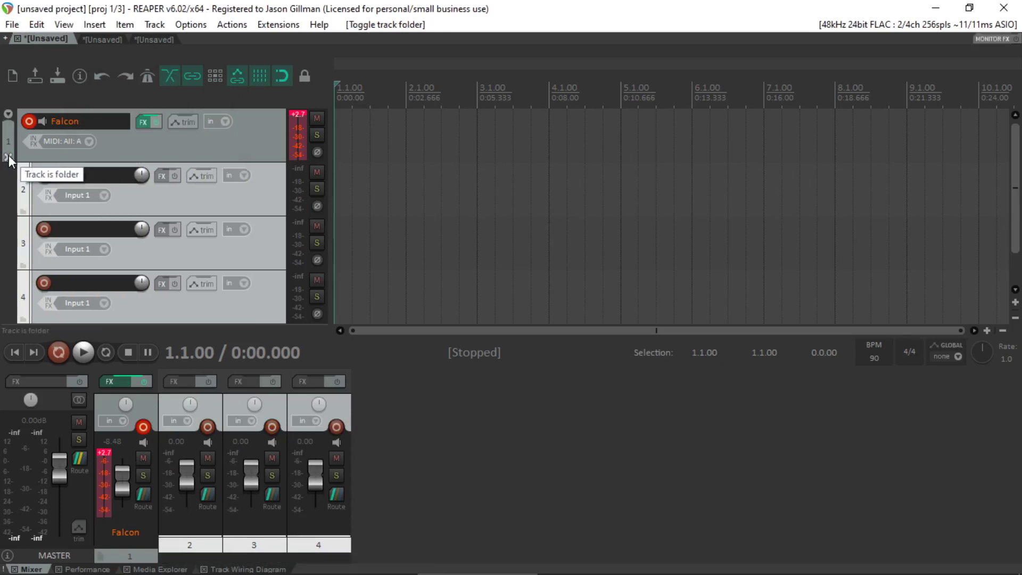
double_click(60, 121)
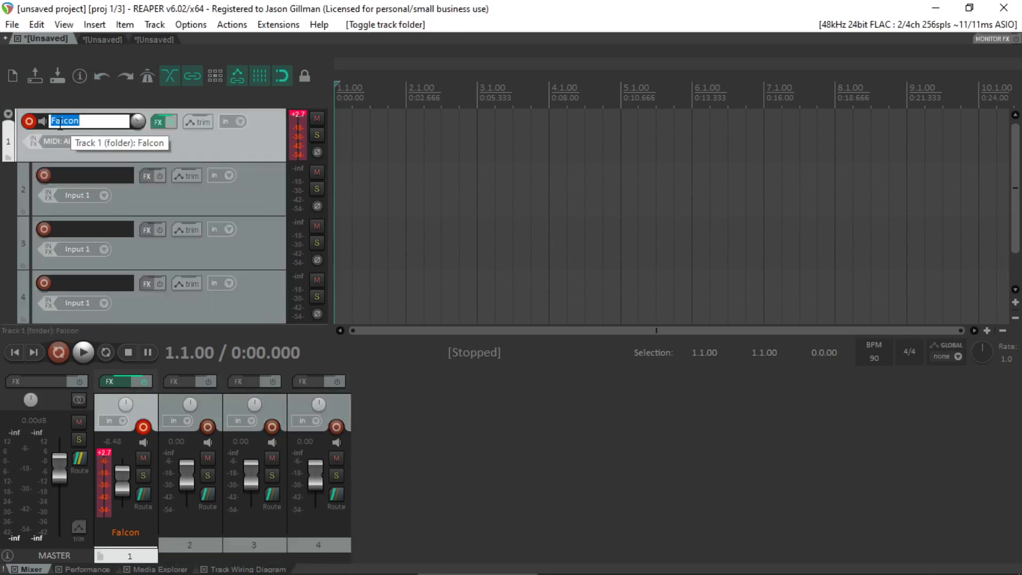
text(Drums)
key(Return)
- Name tracks 2, 3 and 4 Kick, Hat and Clap
double_click(93, 175)
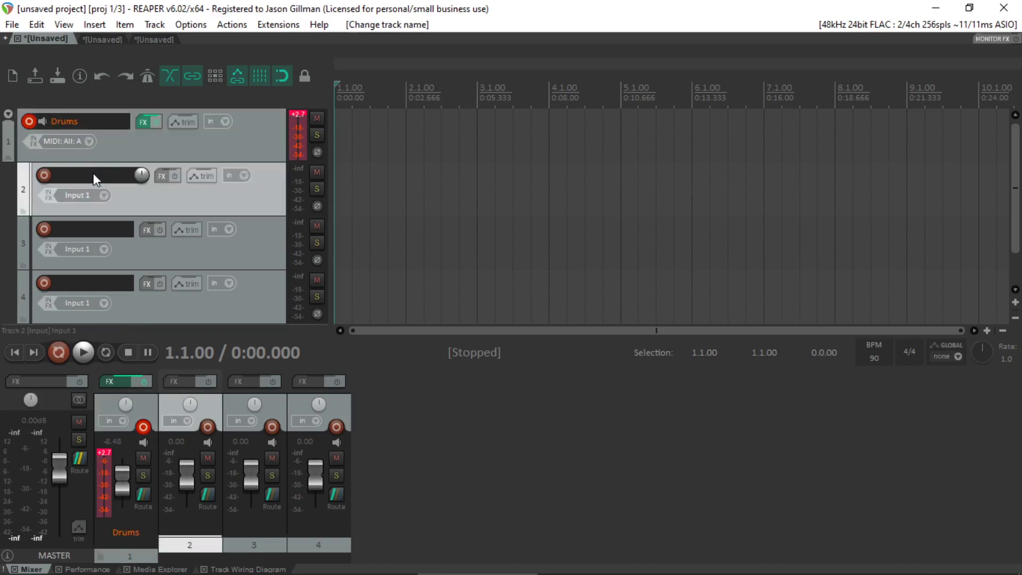
text(Kick)
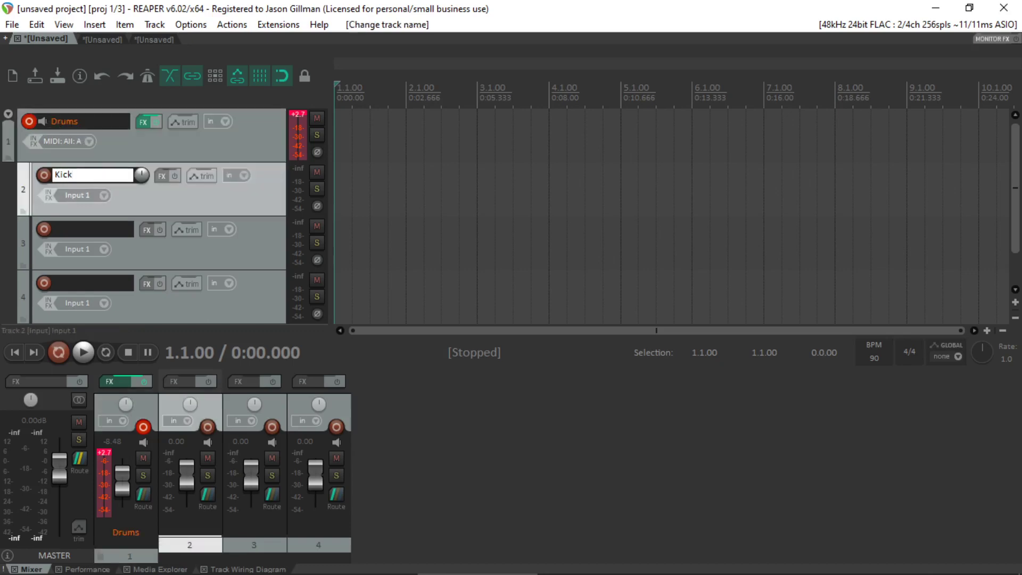
double_click(99, 227)
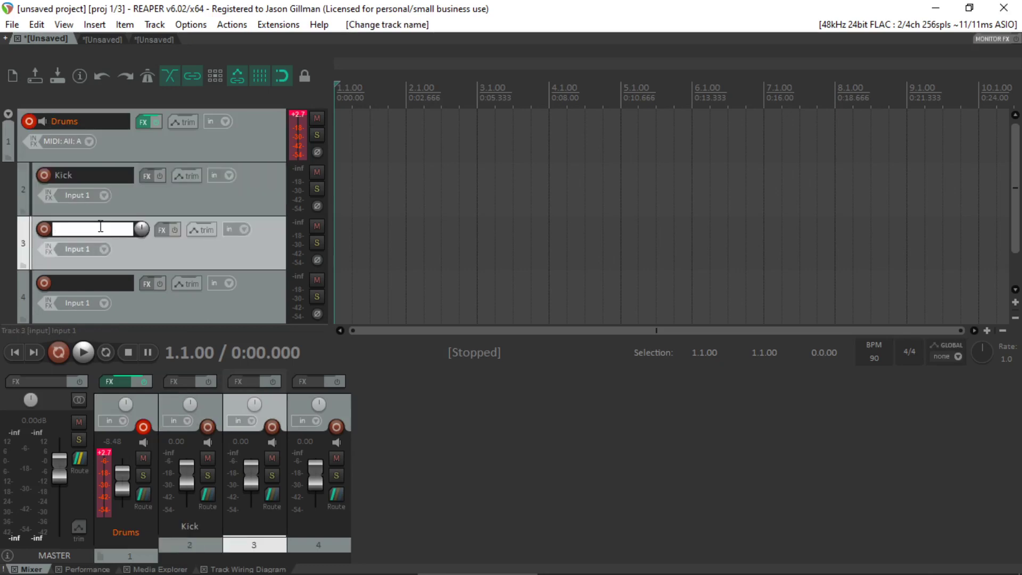
text(Hat)
key(Return)
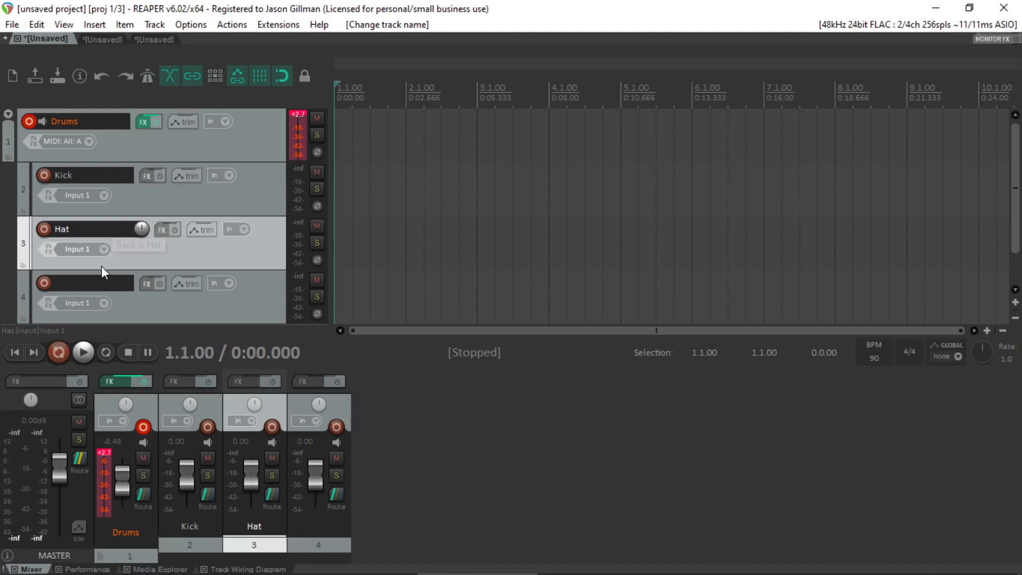
double_click(103, 280)
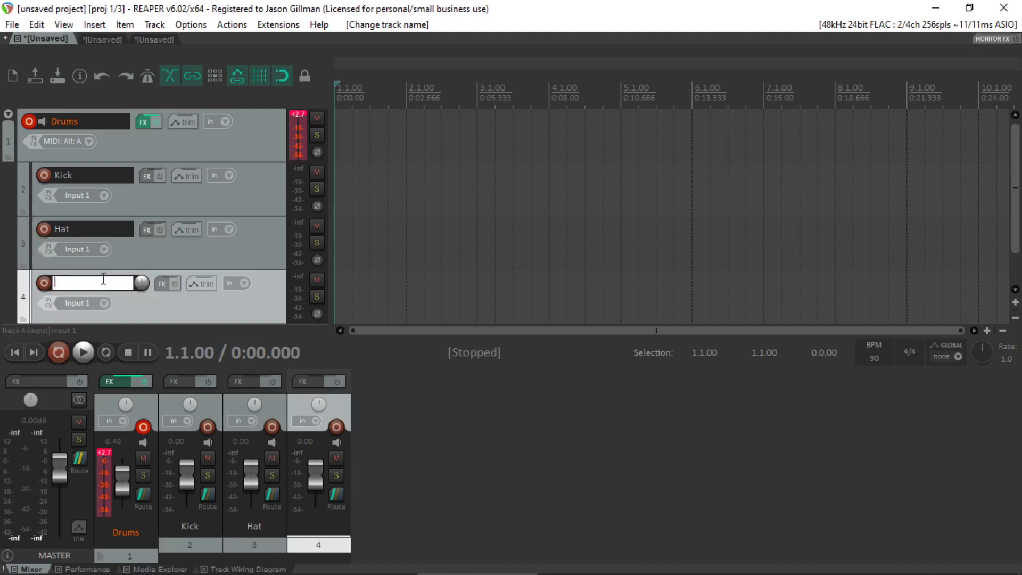
text(Clap)
key(Return)
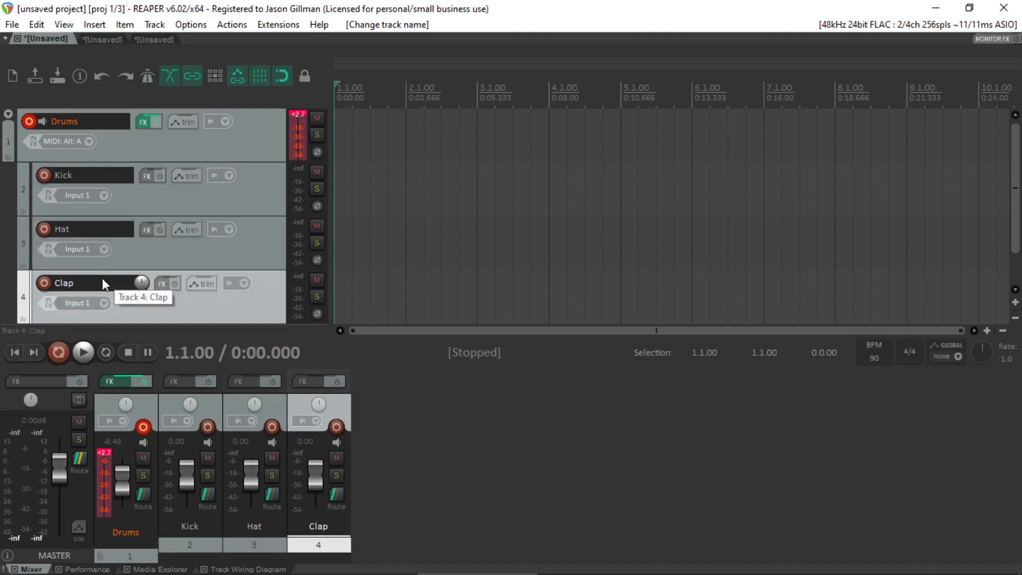
click(295, 114)
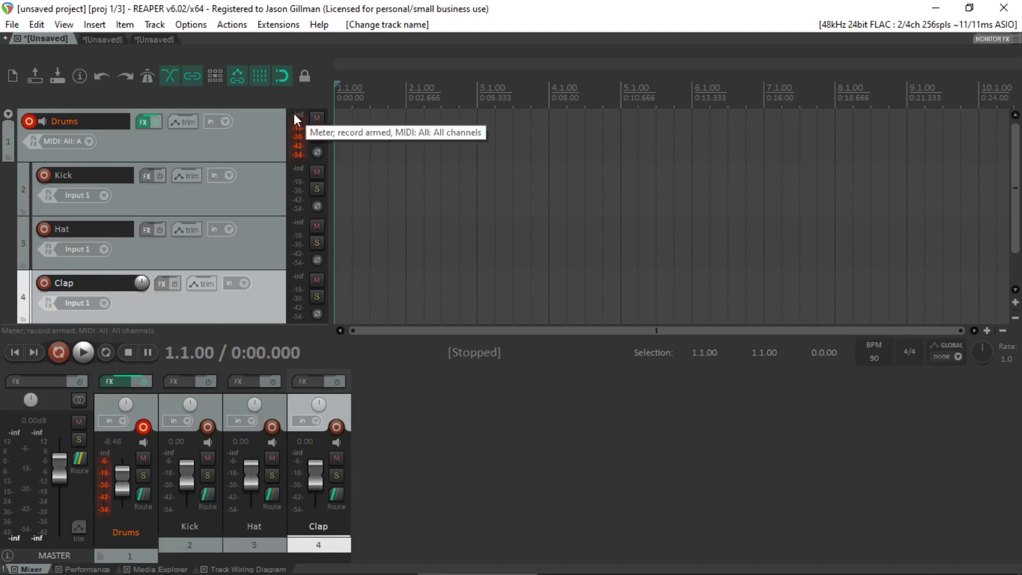
- On Falcon's performance page, route the Kick, Cymbal and Clap parts to Out 2, 3 and 4
click(145, 122)
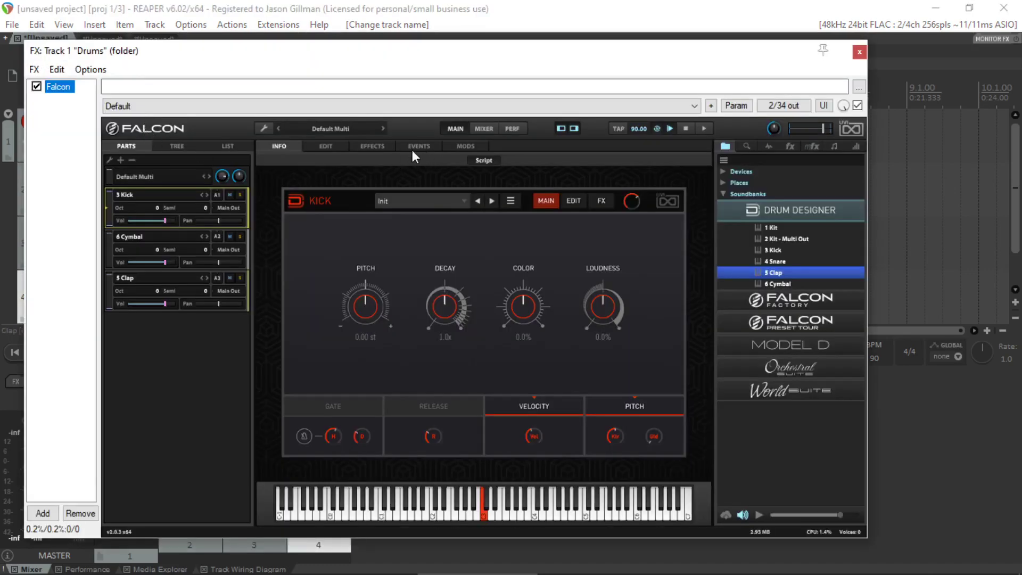
click(495, 128)
click(511, 129)
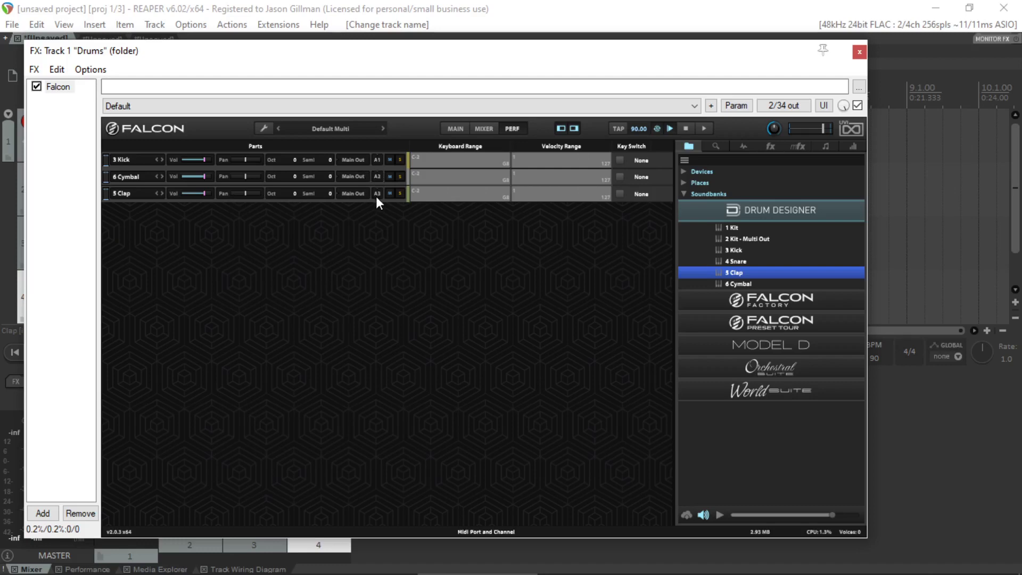
click(359, 163)
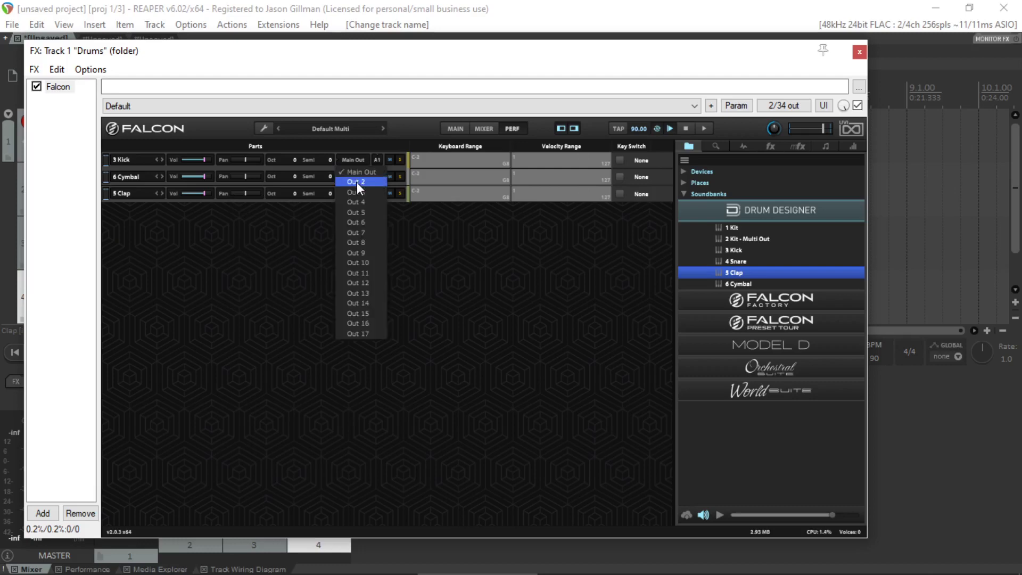
click(356, 182)
click(358, 178)
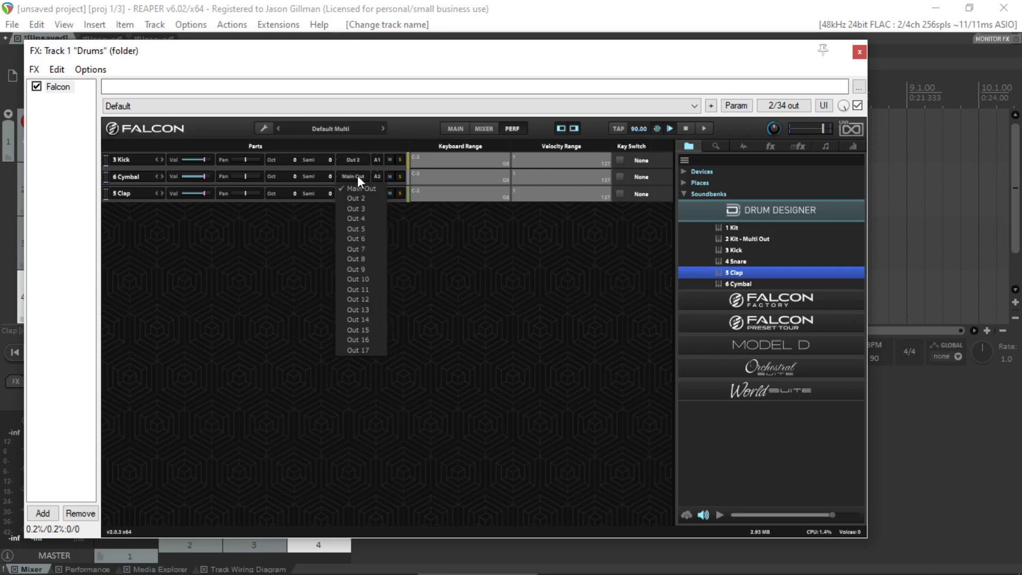
click(361, 209)
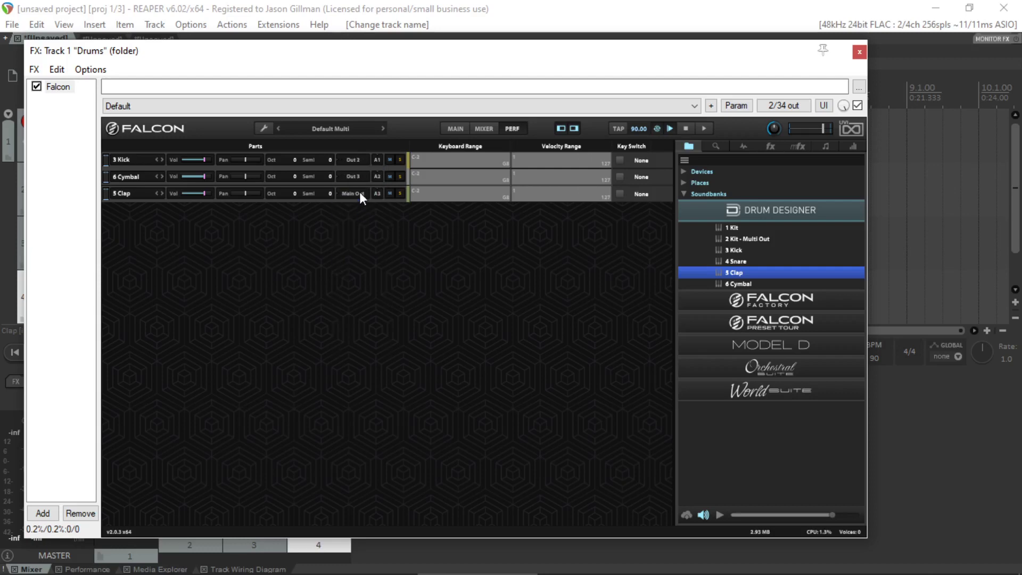
click(359, 195)
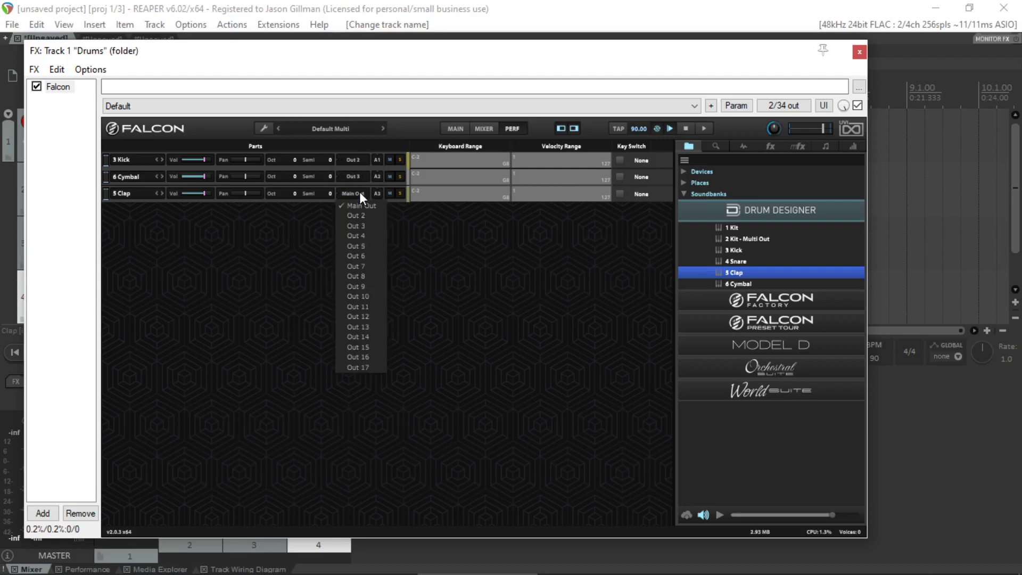
click(361, 236)
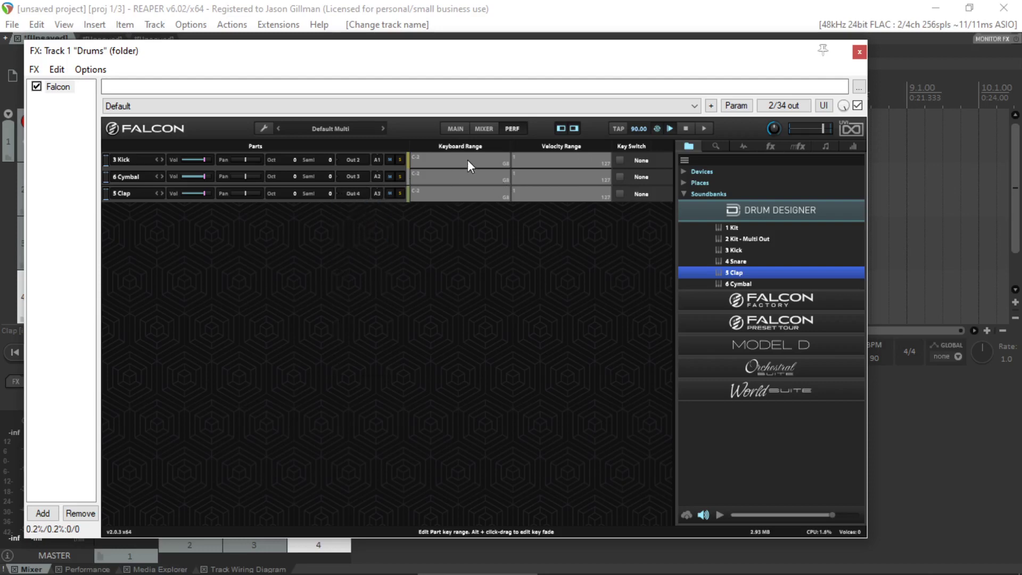
- Review the Clap, Cymbal and Kick parts, audition the Kick, and close Falcon
click(455, 129)
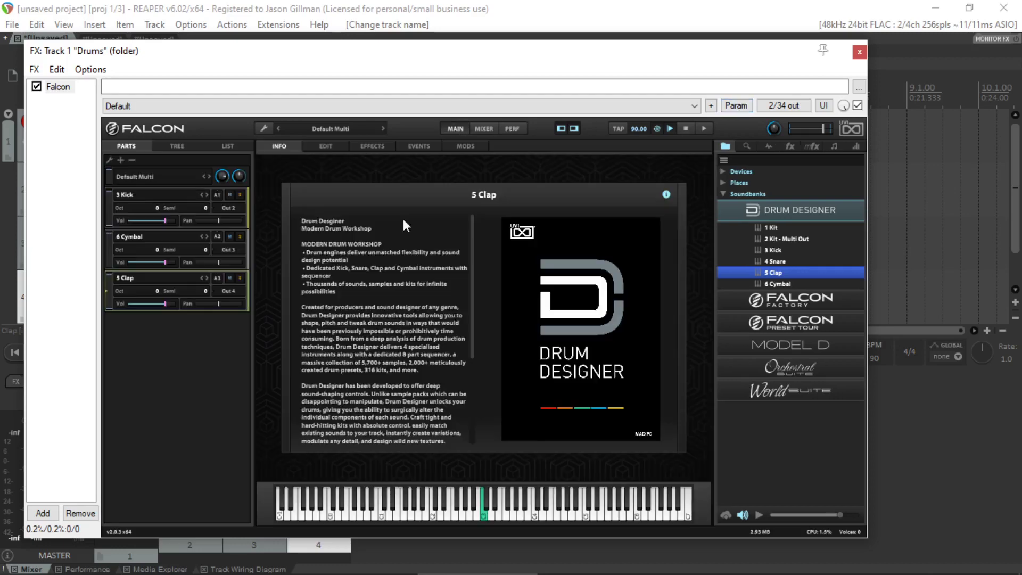
click(473, 512)
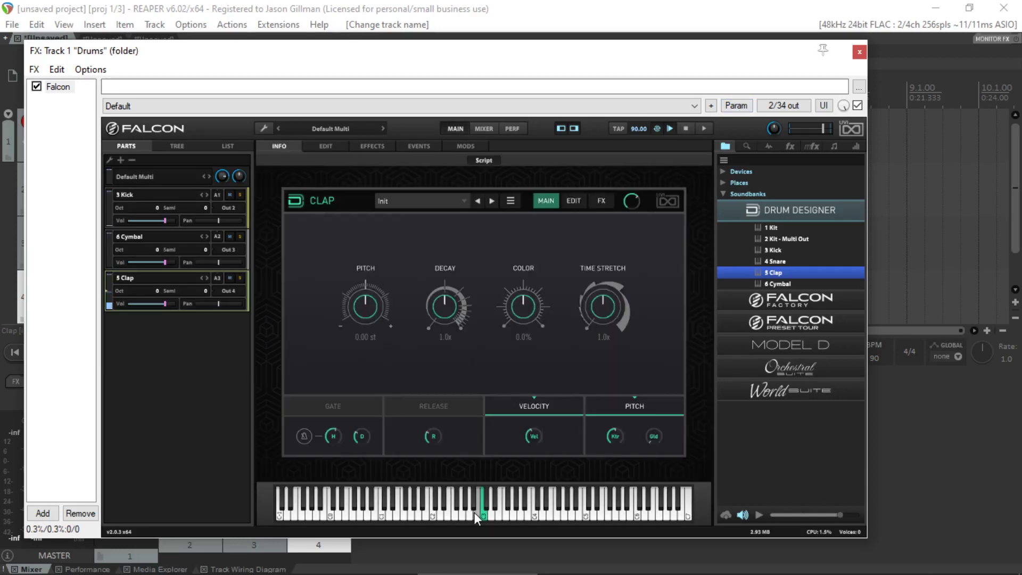
click(133, 238)
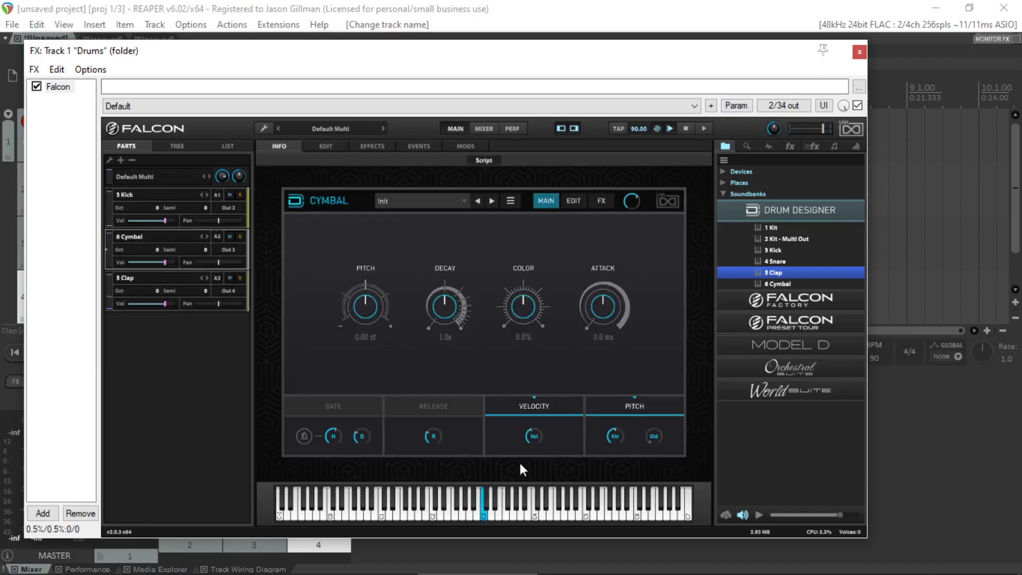
click(180, 194)
click(530, 524)
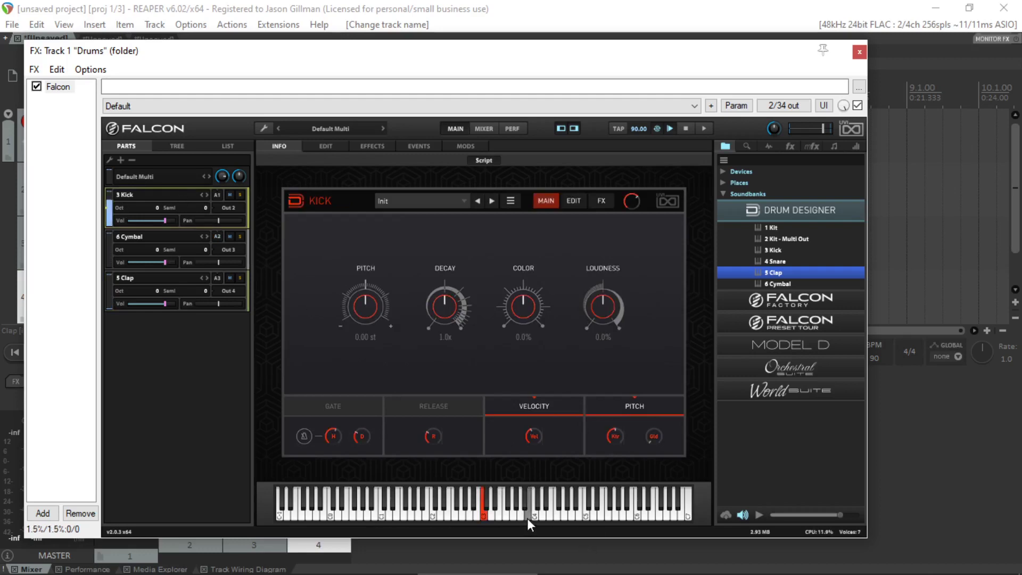
click(859, 52)
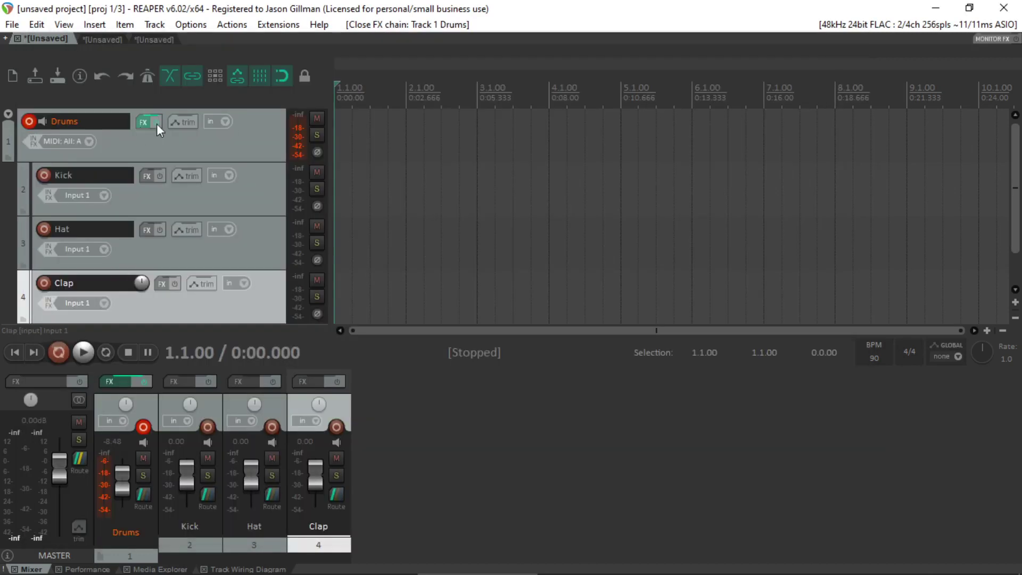
- Raise Falcon's output pin routing to six channels on the Drums track, then close the plugin
key(shift+f)
click(801, 105)
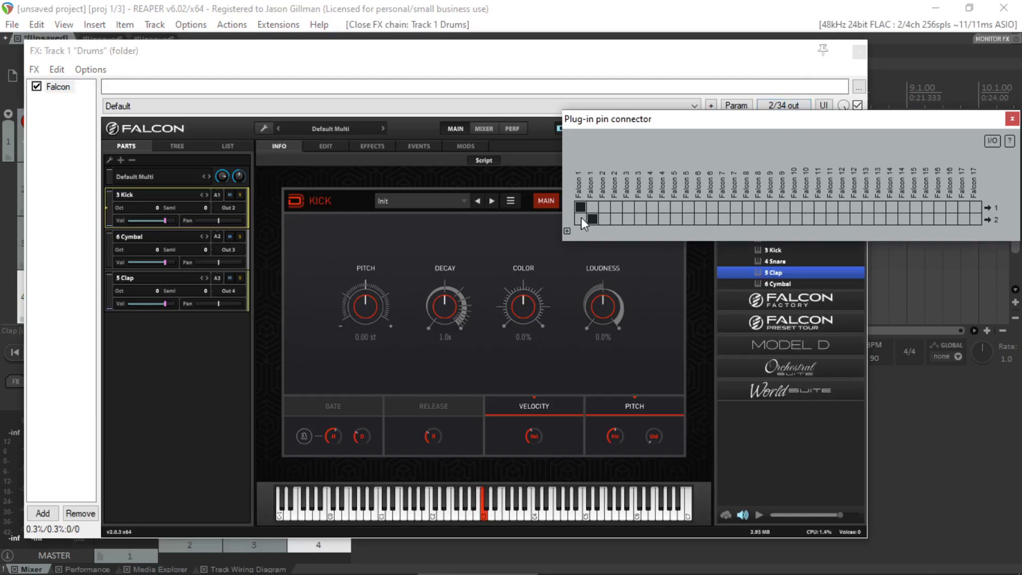
click(567, 232)
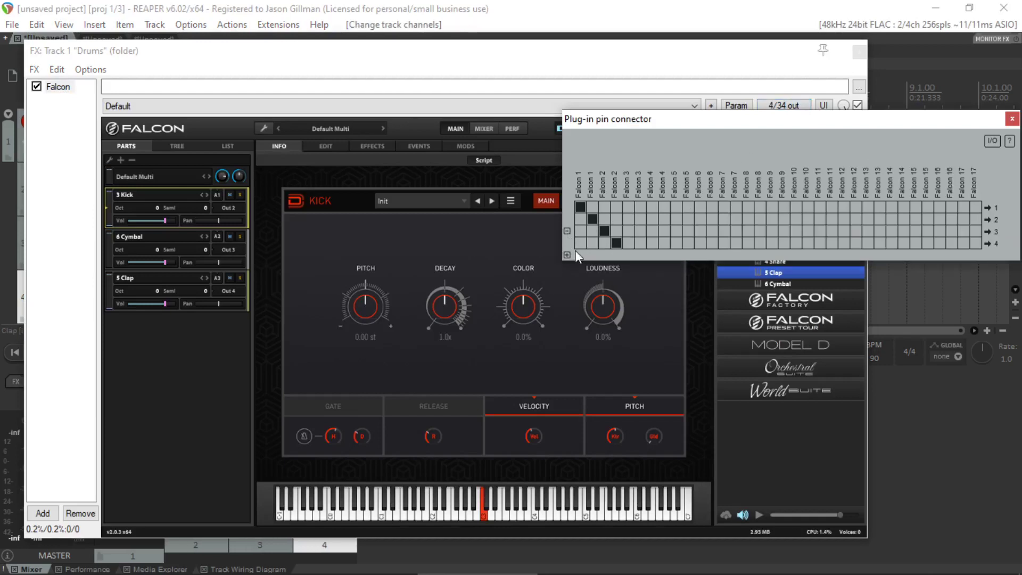
click(567, 255)
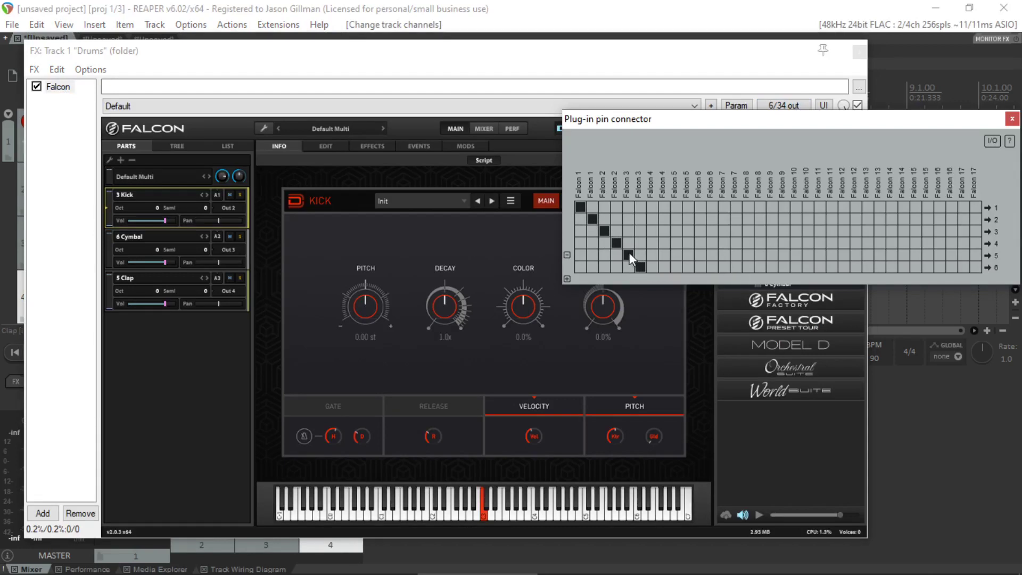
click(1013, 121)
click(859, 52)
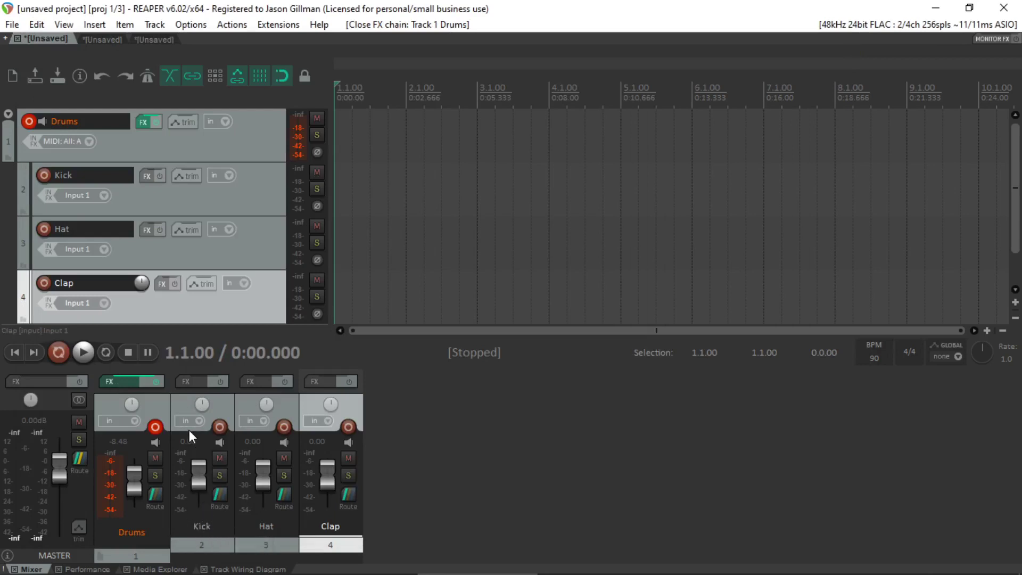
- Uncheck the parent send to Drums on the Kick, Hat and Clap tracks
click(217, 495)
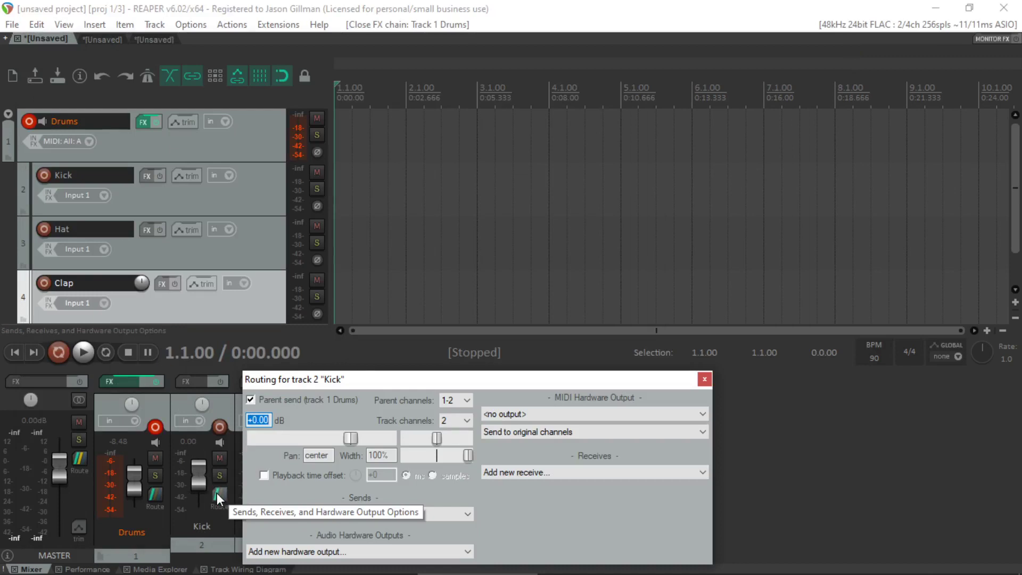
click(250, 400)
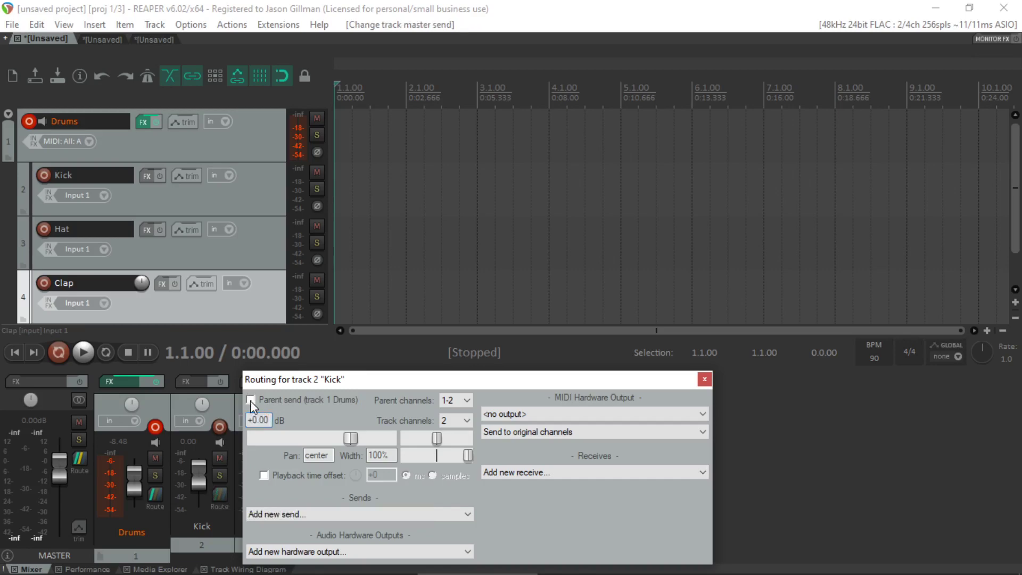
click(704, 379)
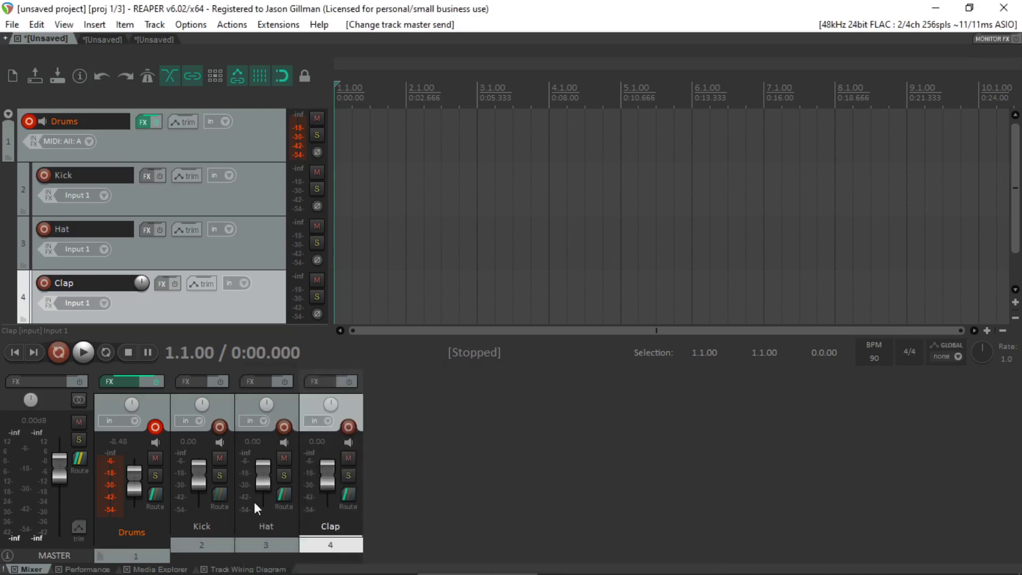
click(278, 492)
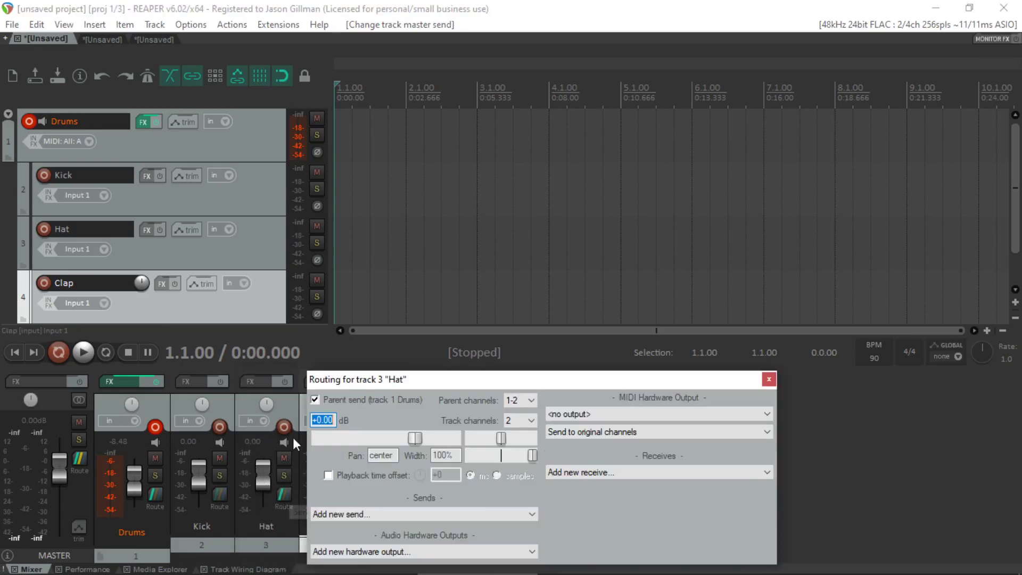
click(315, 400)
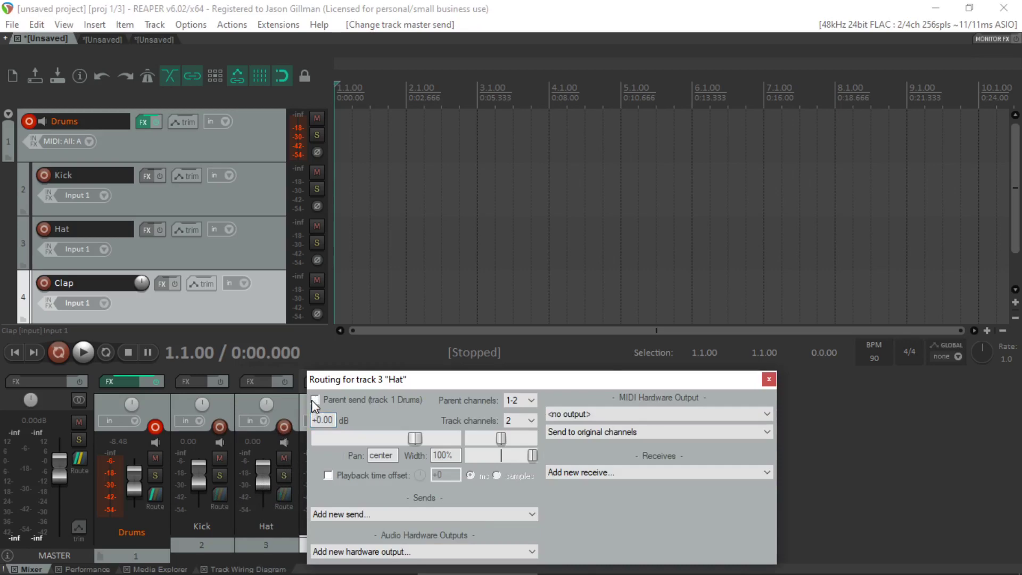
click(769, 379)
click(348, 495)
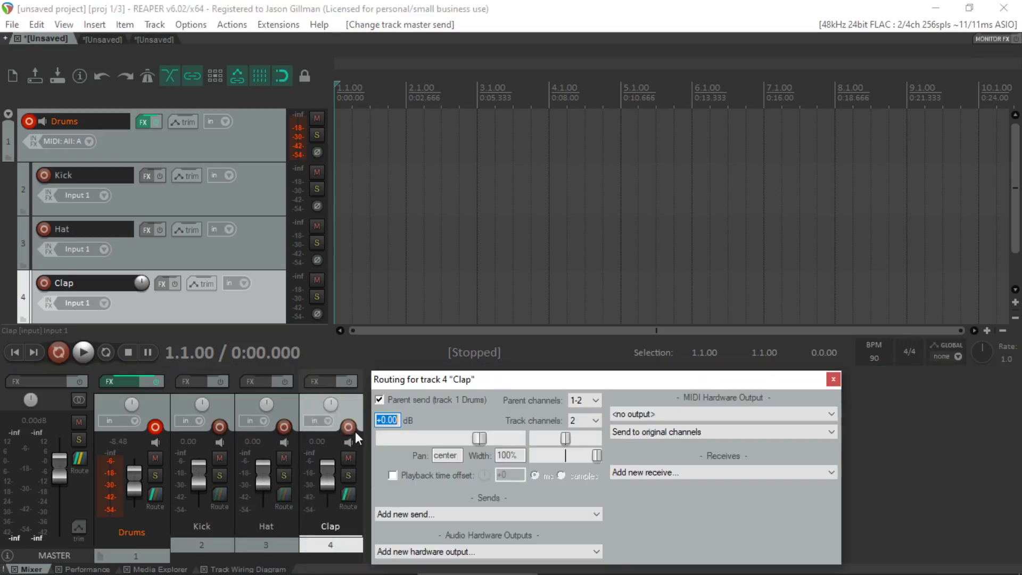
click(379, 401)
click(833, 379)
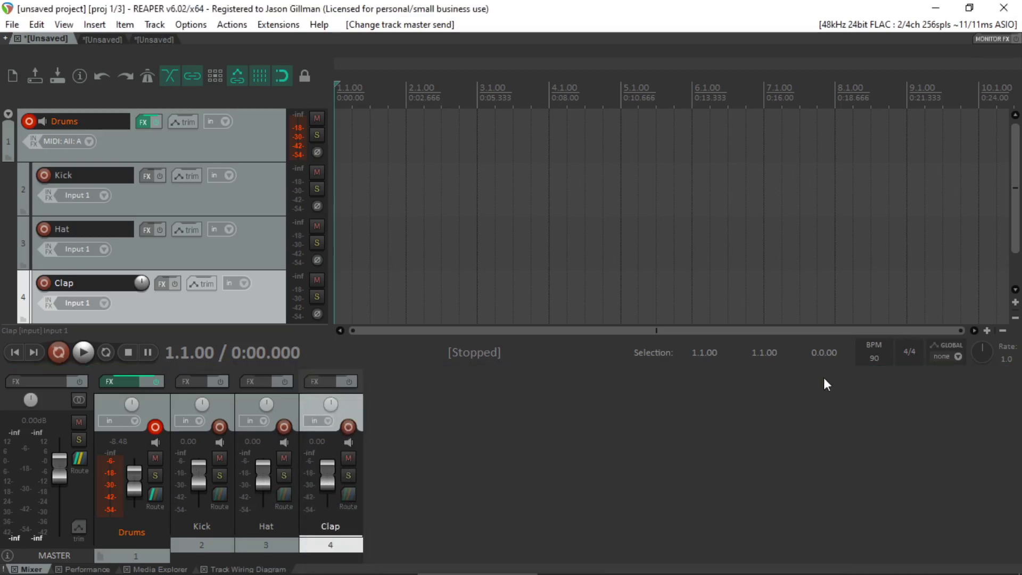
- Create a send from Drums to Kick using source channels 3/4
click(155, 494)
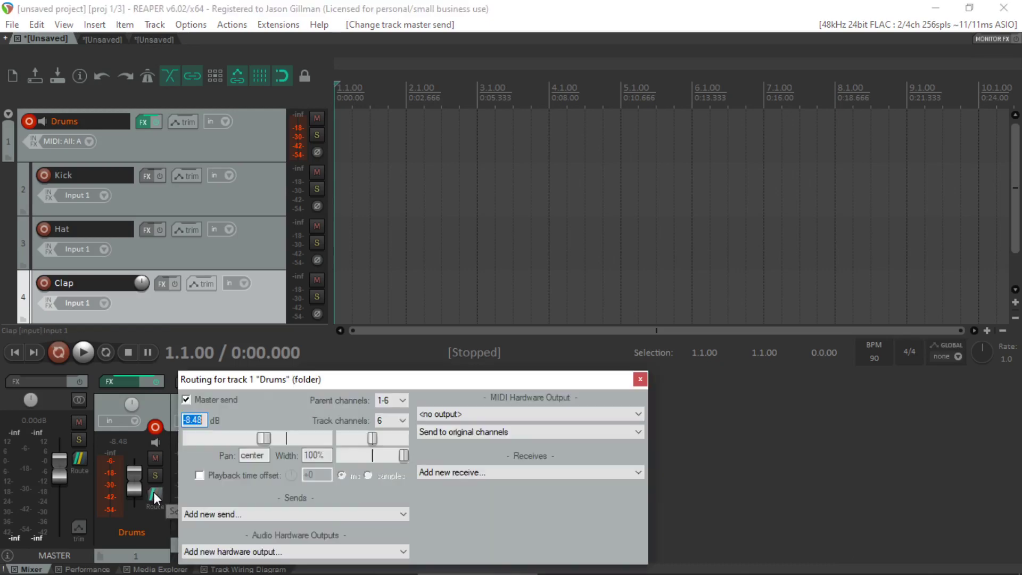
drag(264, 383, 280, 362)
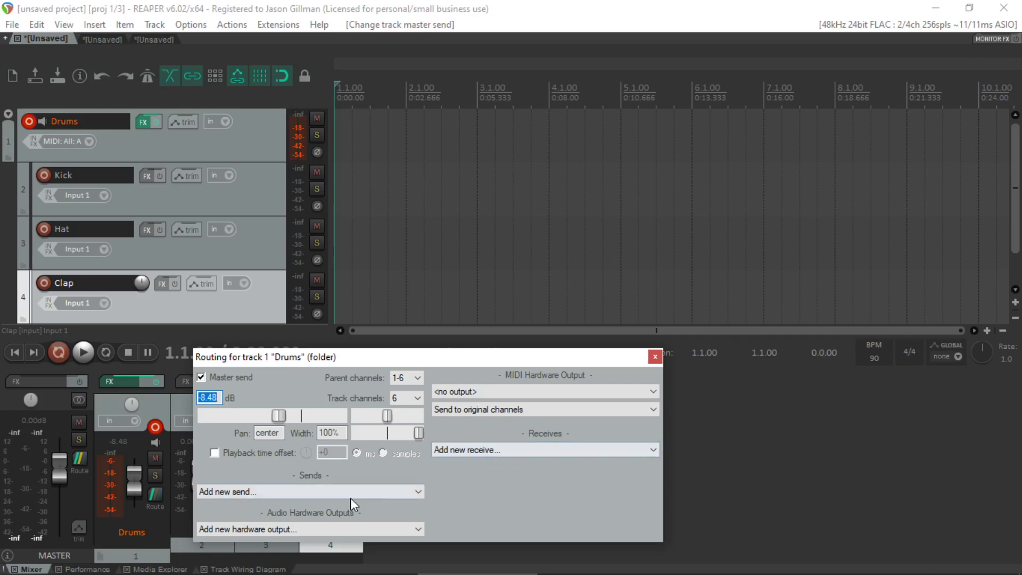
click(655, 356)
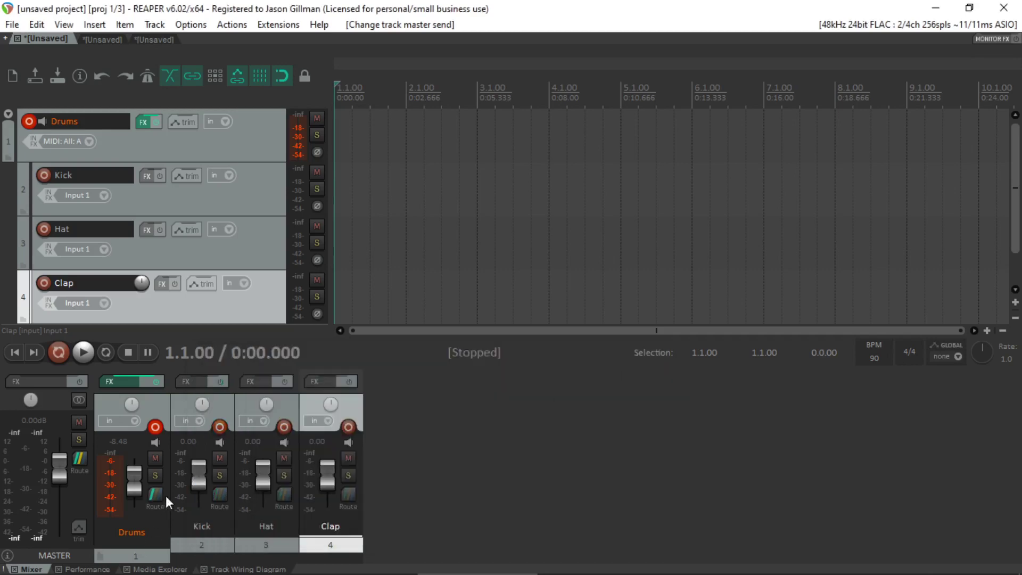
drag(222, 496, 222, 497)
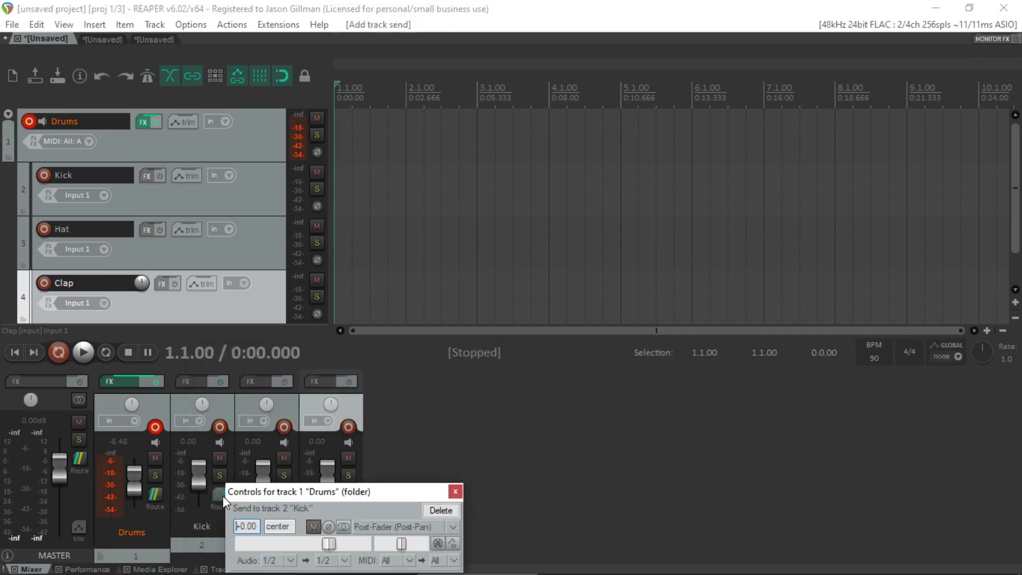
click(290, 558)
mouse_move(338, 523)
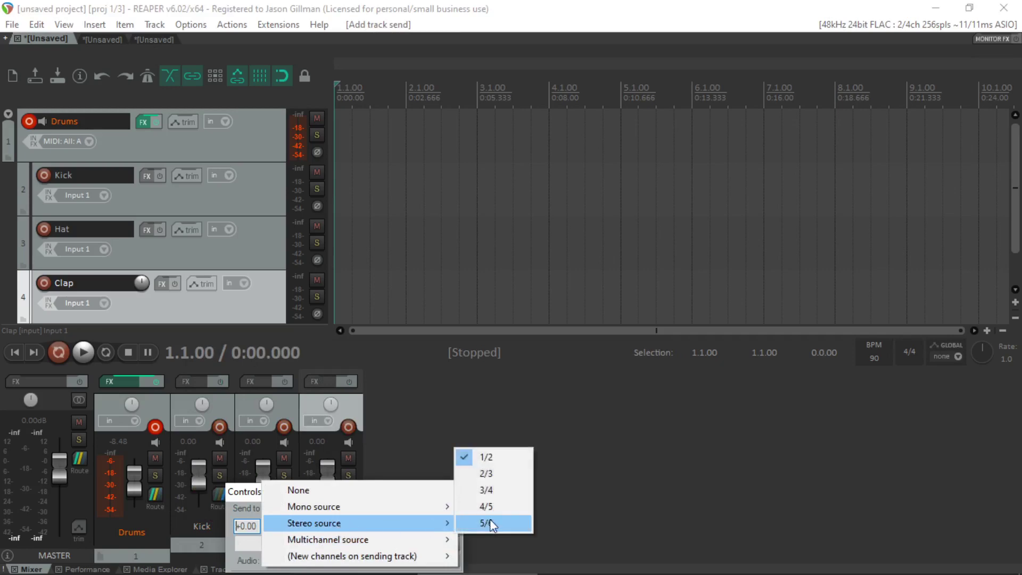
click(503, 490)
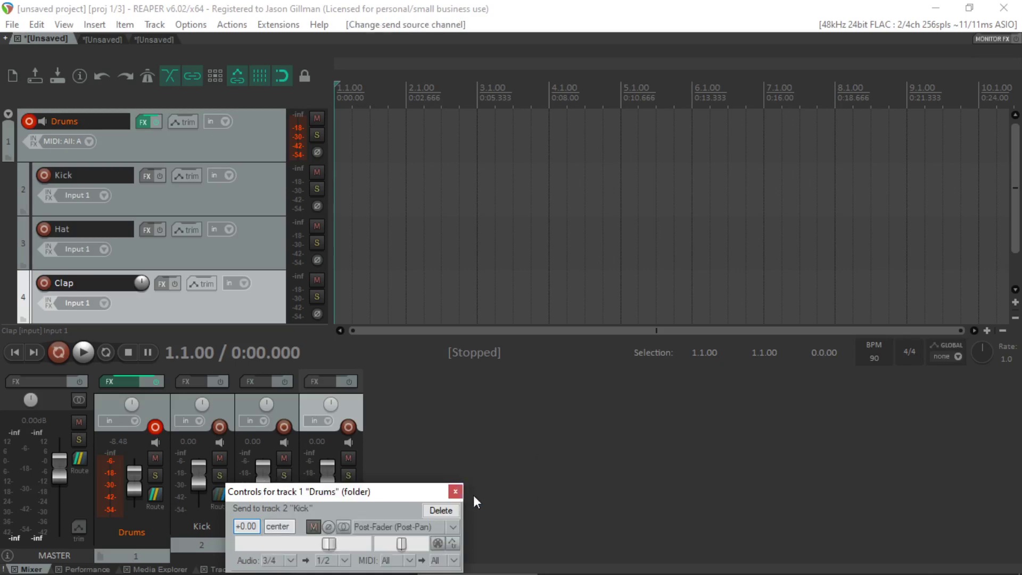
drag(422, 499, 427, 476)
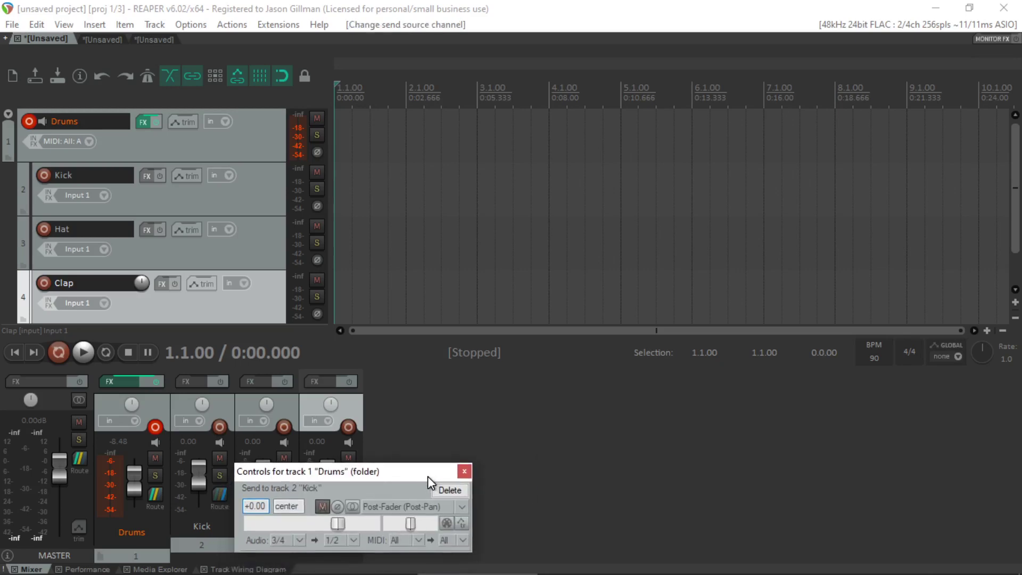
click(464, 472)
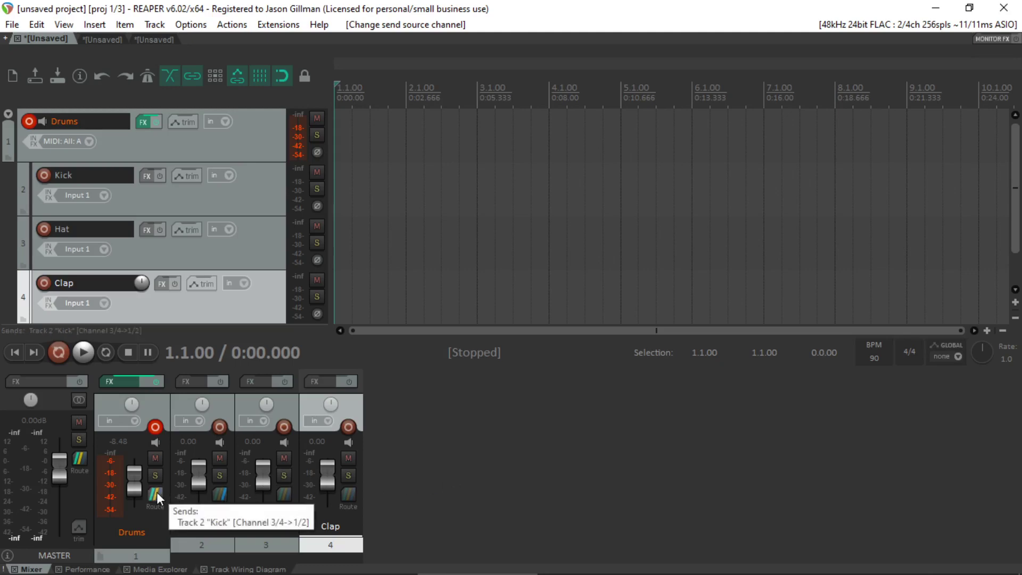
- Create a send from Drums to Hat using source channels 5/6
drag(157, 492, 283, 492)
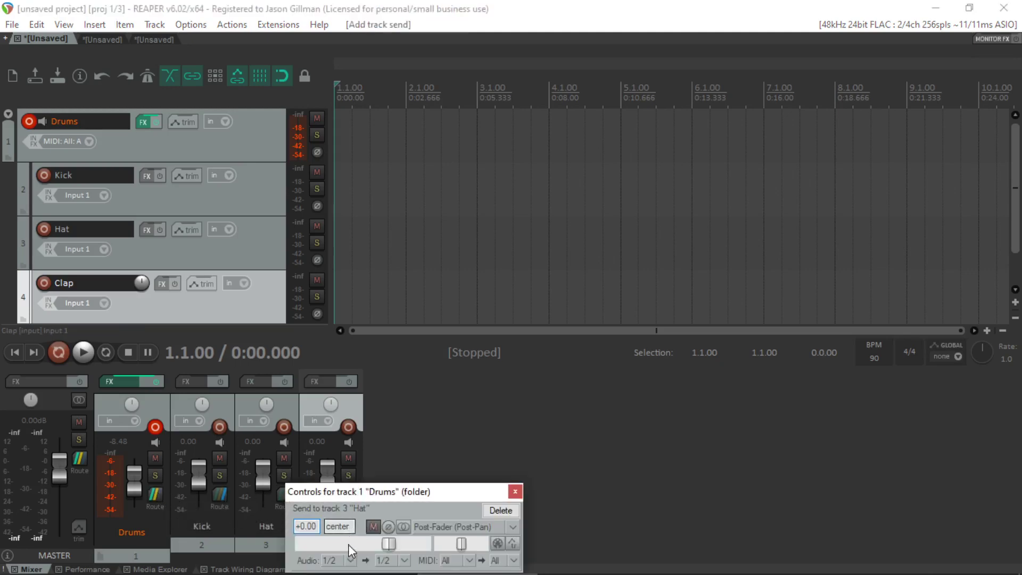
click(347, 559)
mouse_move(418, 523)
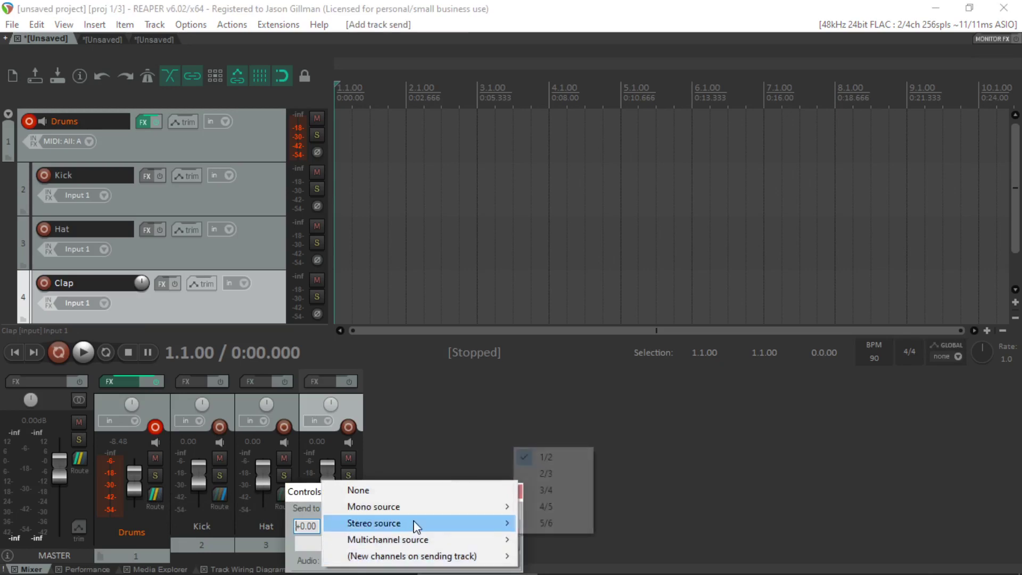
click(550, 520)
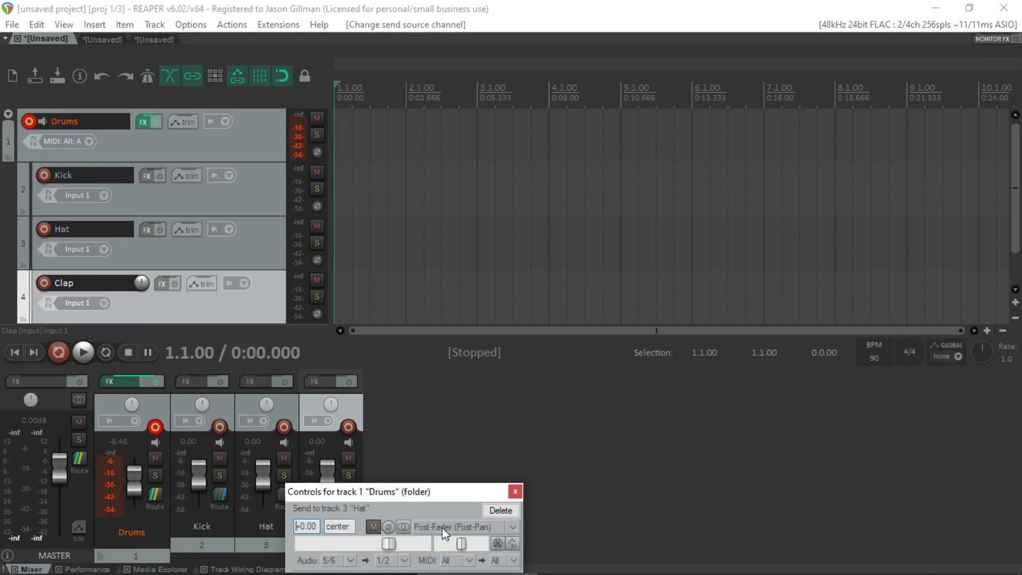
click(515, 492)
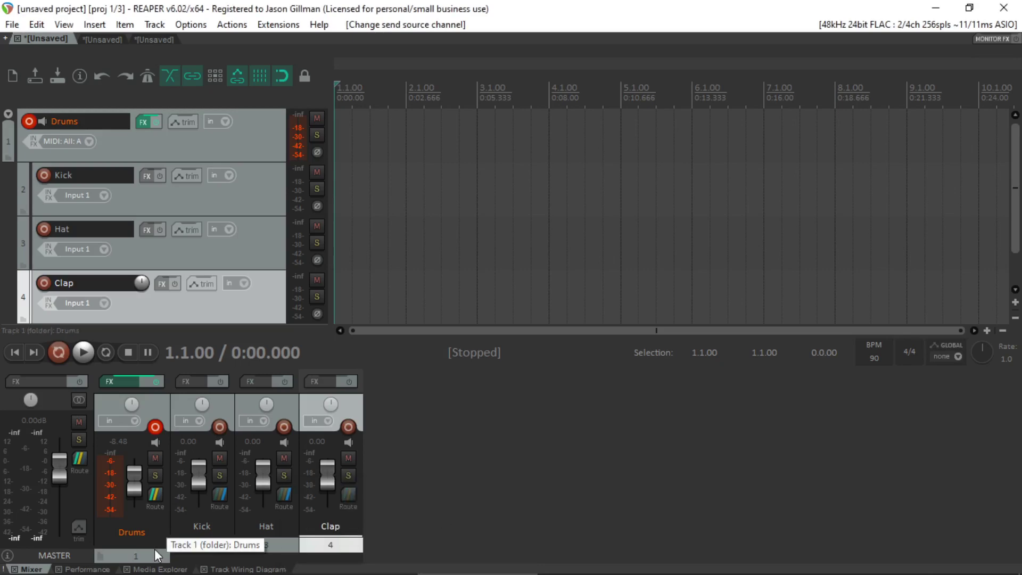
- Create a send from Drums to Clap using new source channels 7/8
drag(326, 496, 326, 498)
click(414, 559)
mouse_move(522, 524)
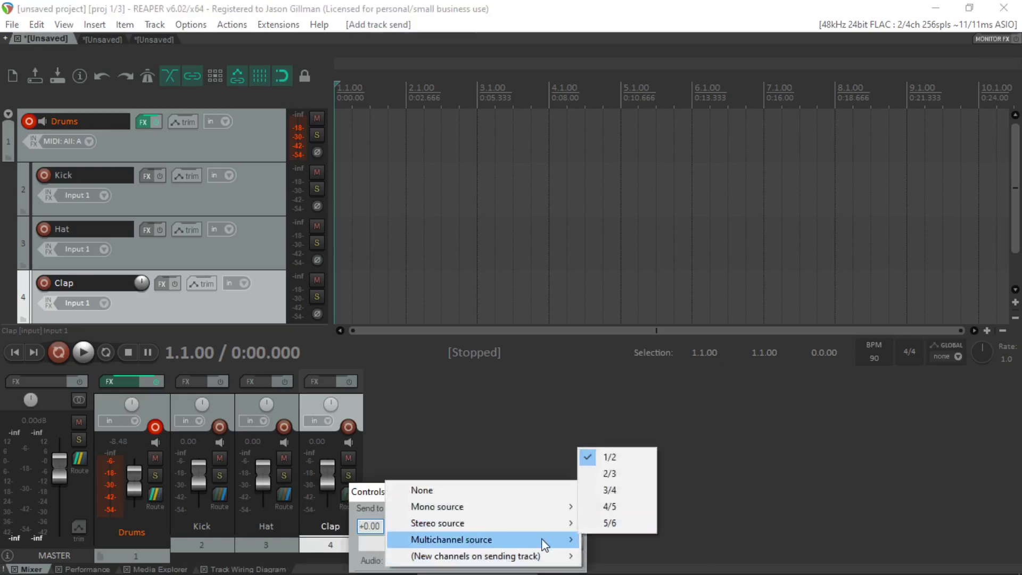
mouse_move(533, 554)
mouse_move(632, 557)
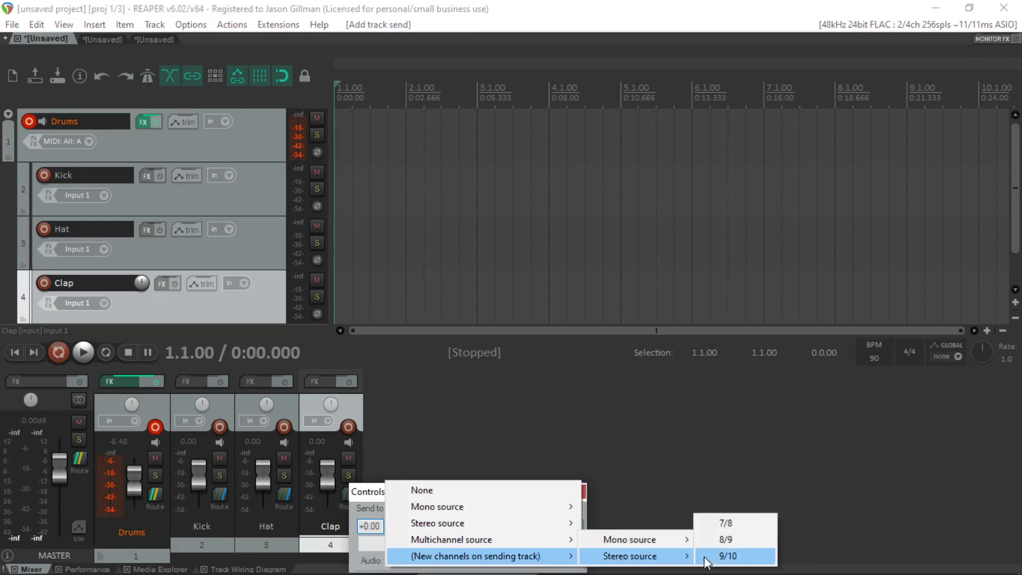
click(727, 524)
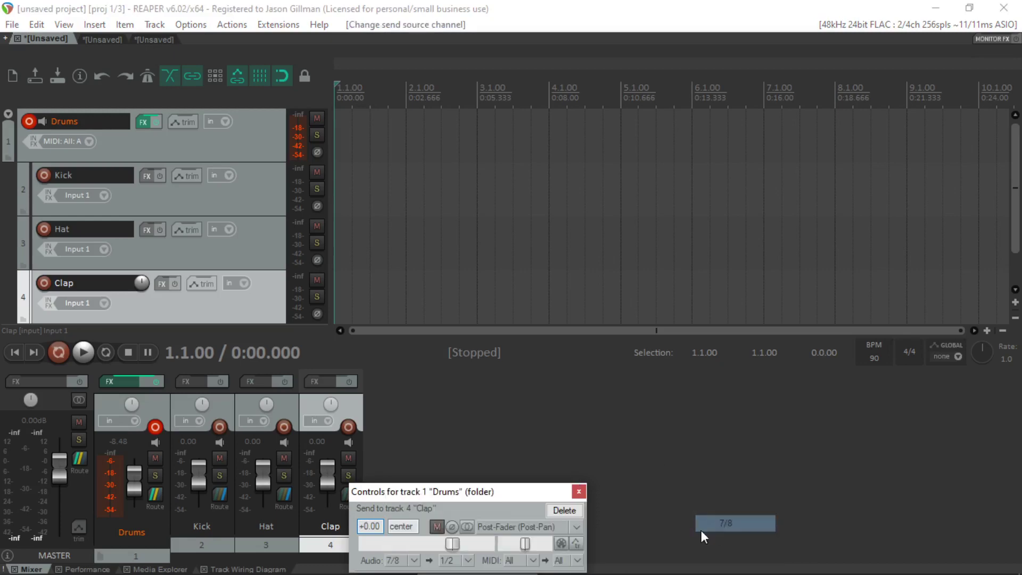
click(578, 491)
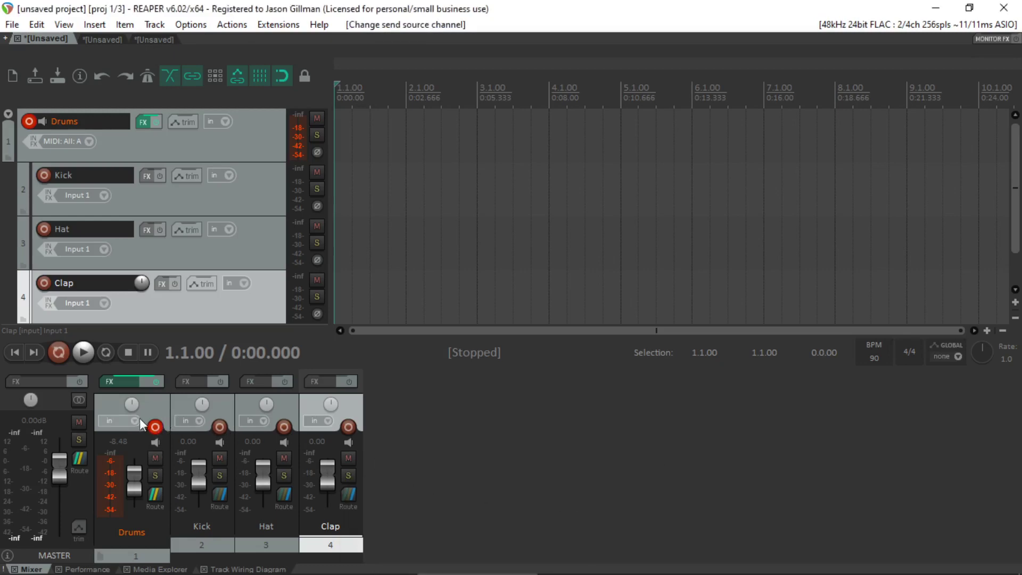
- Verify Falcon's eight outputs map to Drums channels 1–8, then audition the Kick part
click(129, 381)
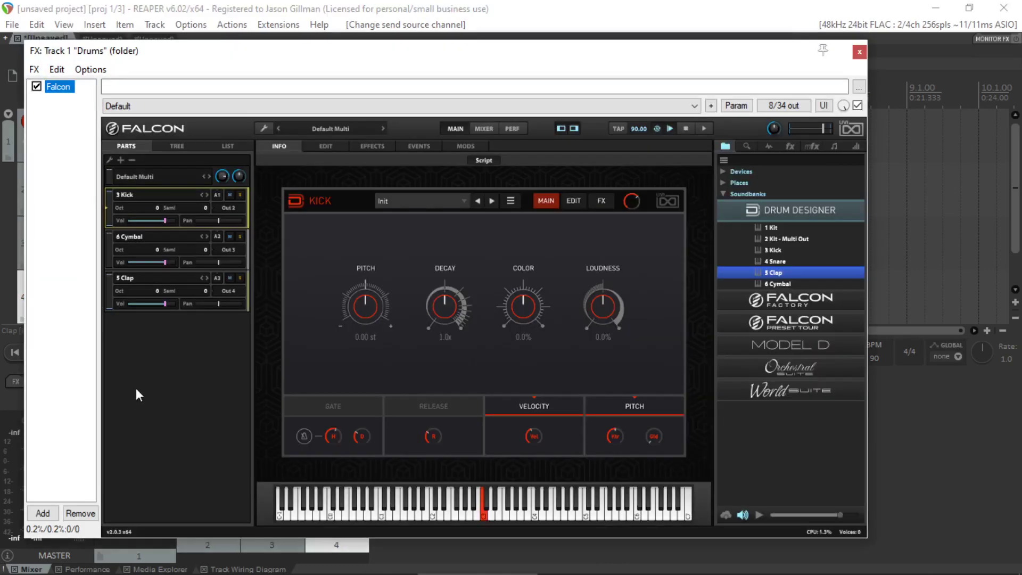
click(784, 105)
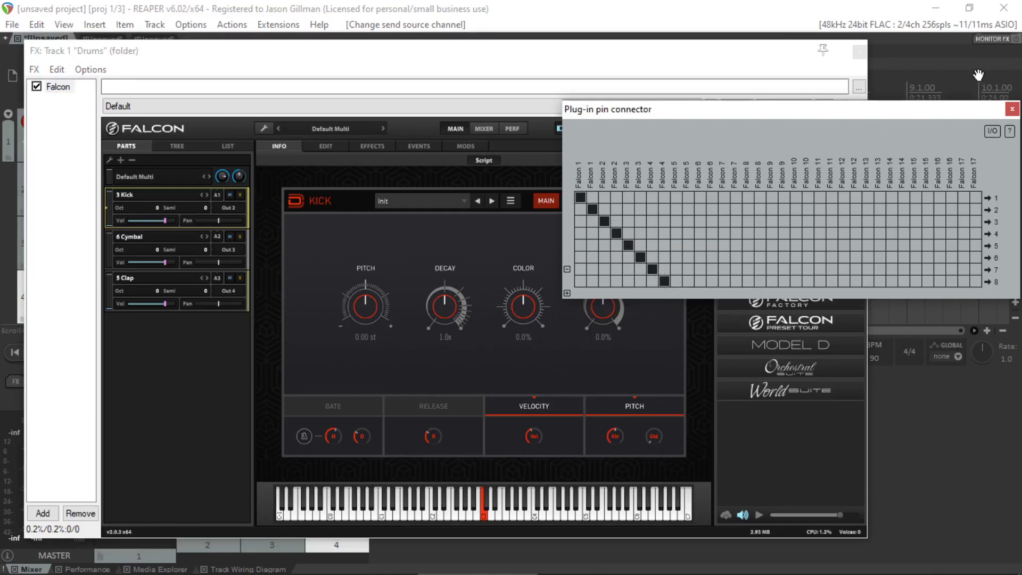
click(1012, 110)
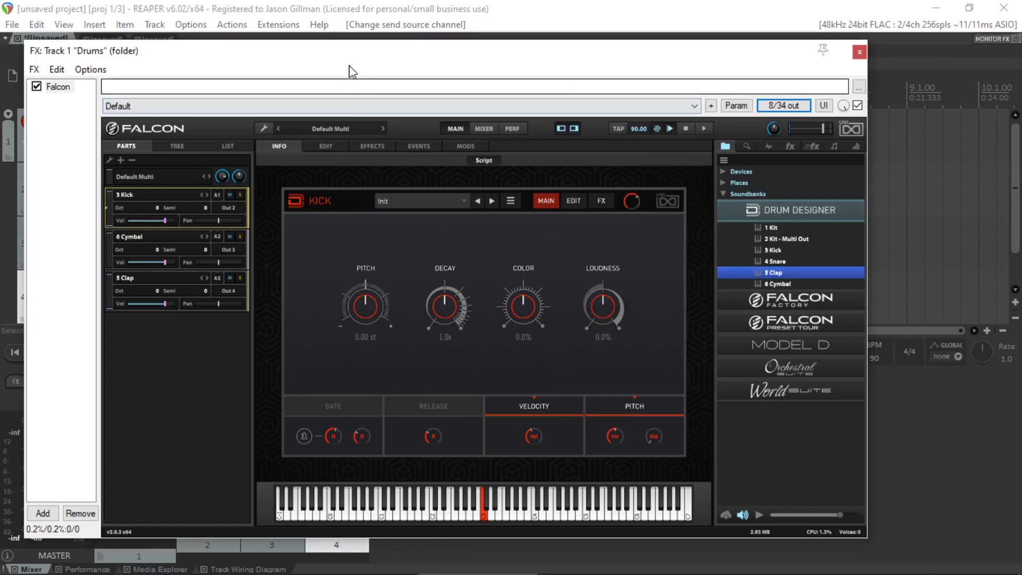
drag(529, 50, 676, 32)
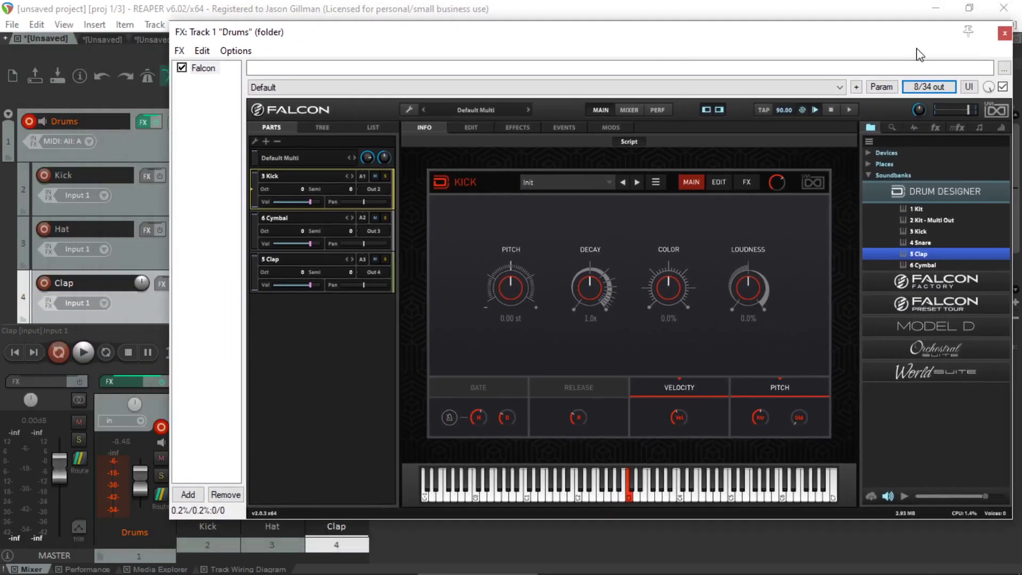
click(628, 490)
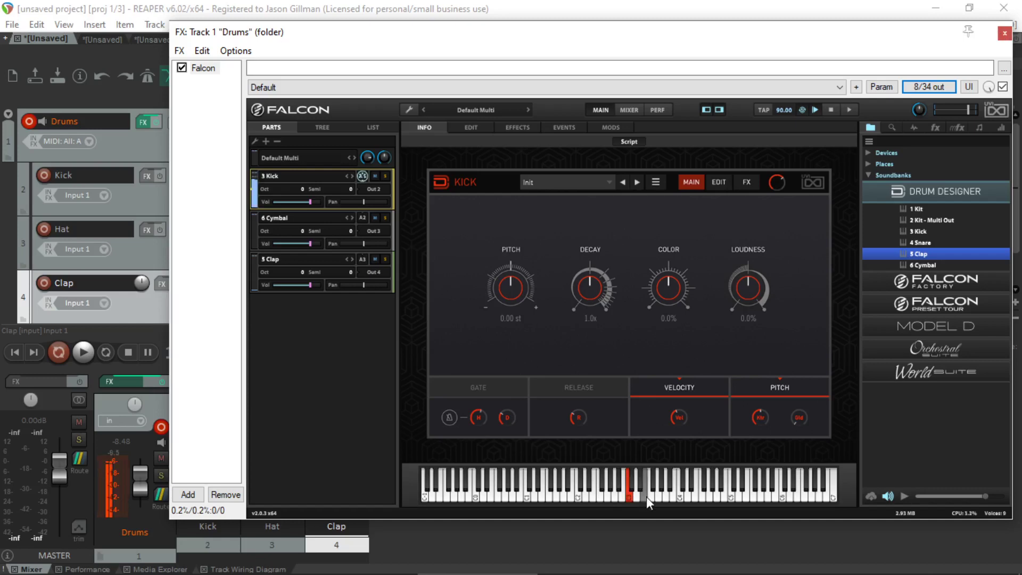
- Close the Drums FX window and set Kick's receive from Drums to MIDI None
click(1005, 33)
click(222, 495)
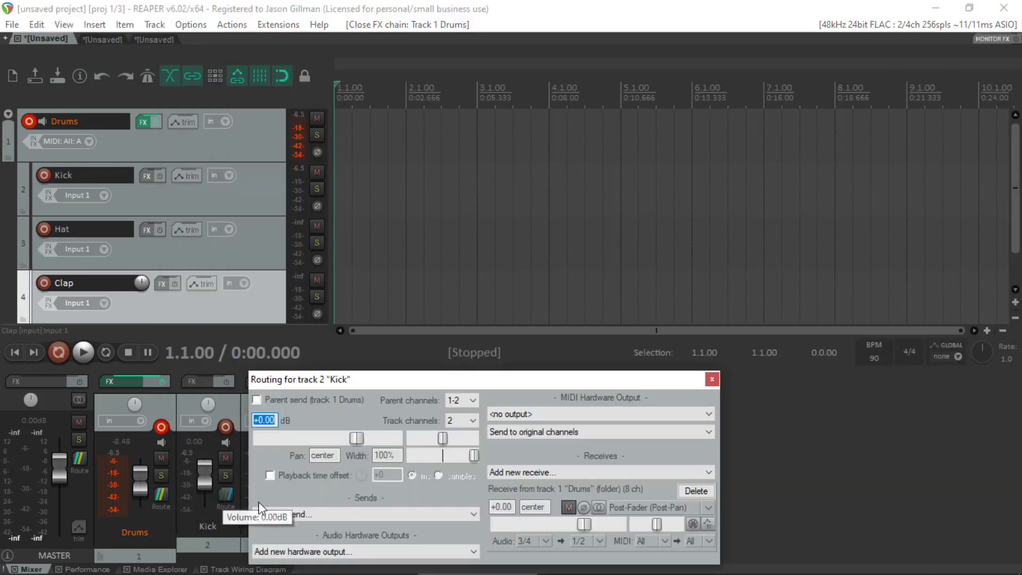
drag(398, 383, 374, 271)
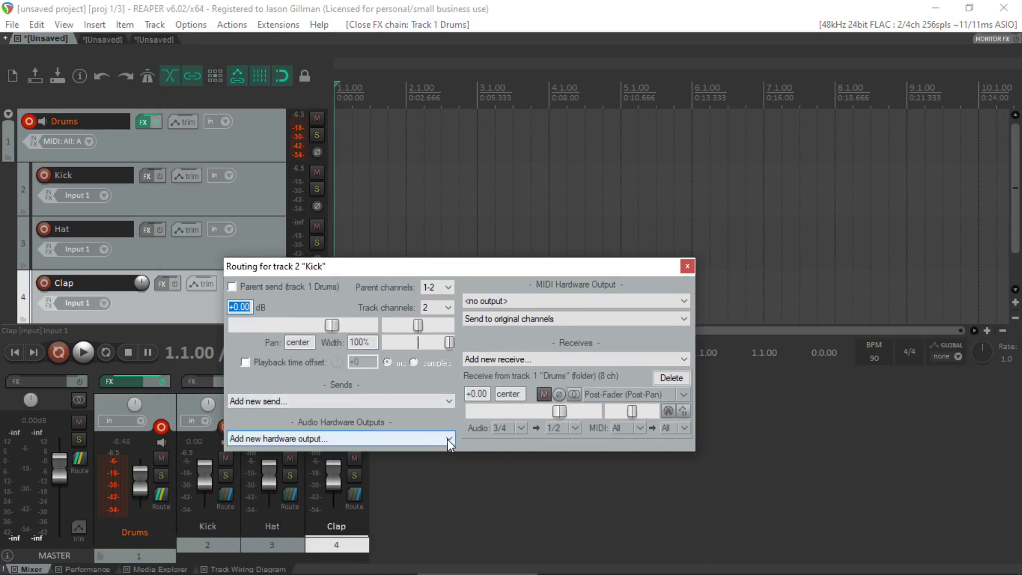
click(636, 428)
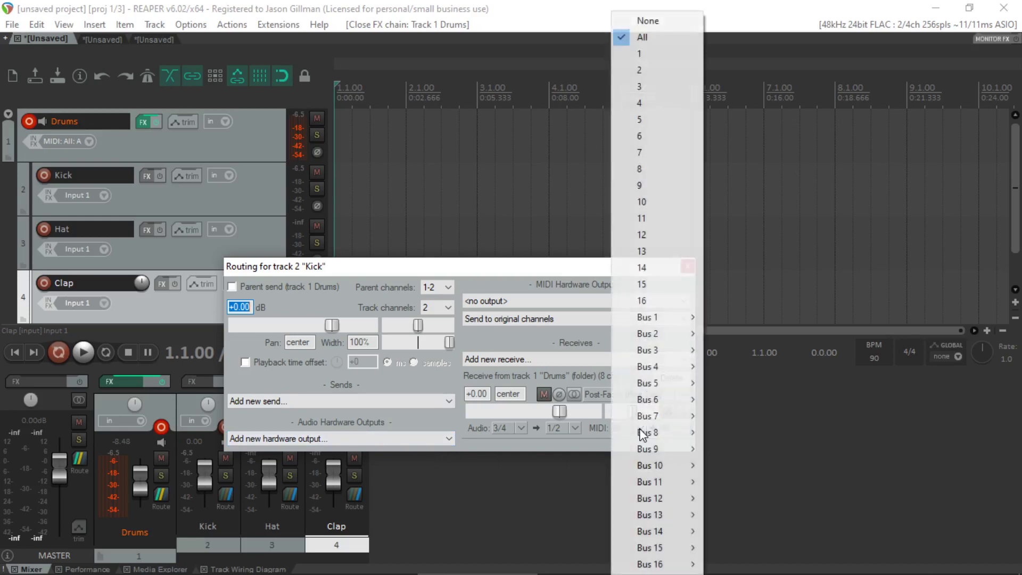
click(645, 21)
click(687, 266)
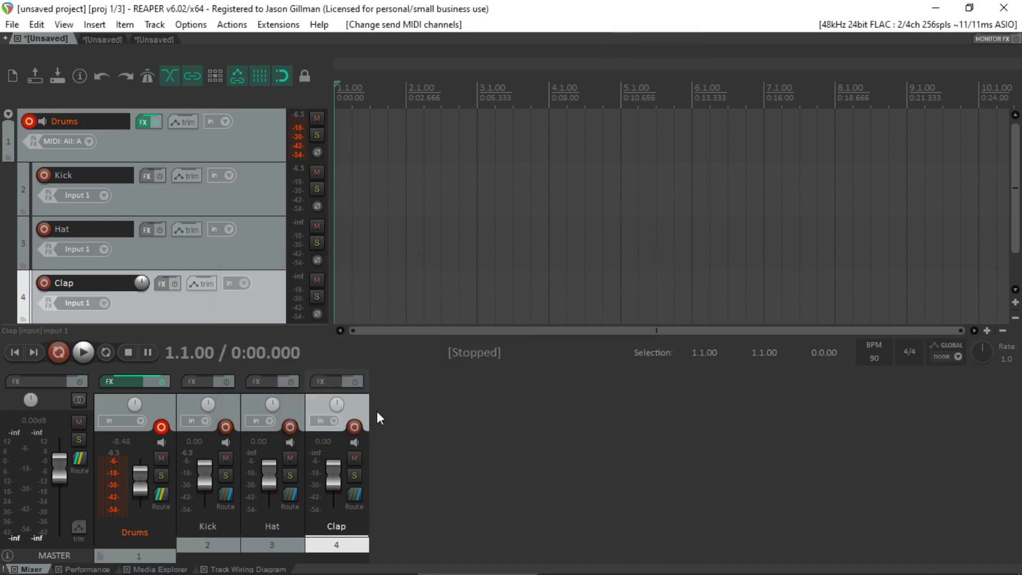
- Set Hat's receive from Drums to MIDI None, then reopen Kick's routing window higher up
click(296, 545)
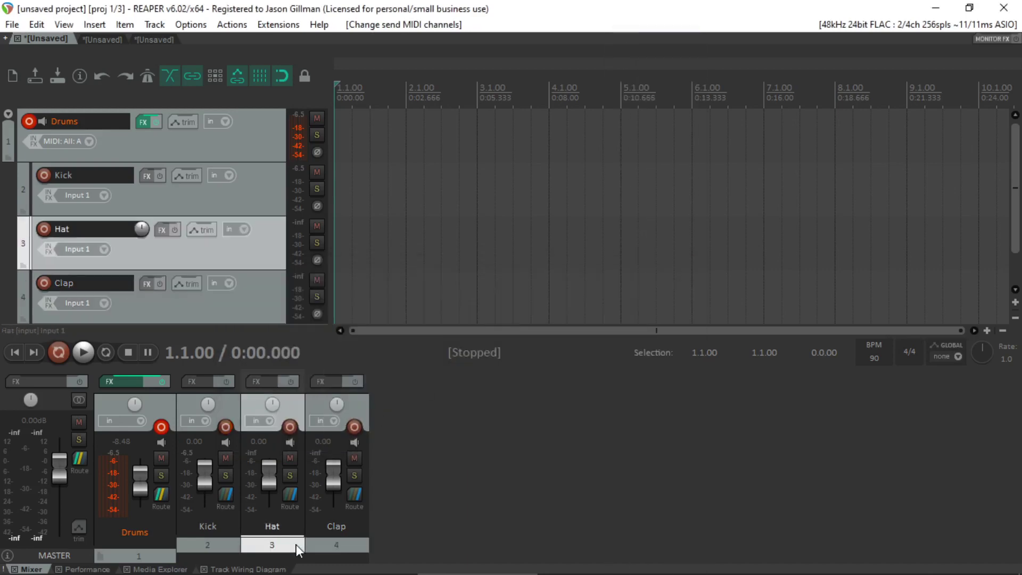
click(293, 496)
click(711, 538)
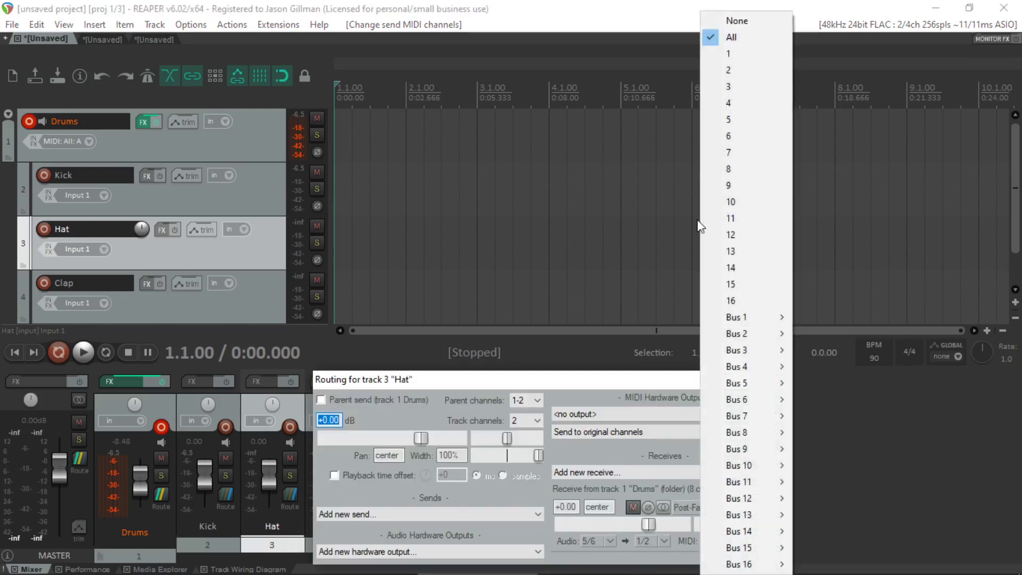
click(738, 21)
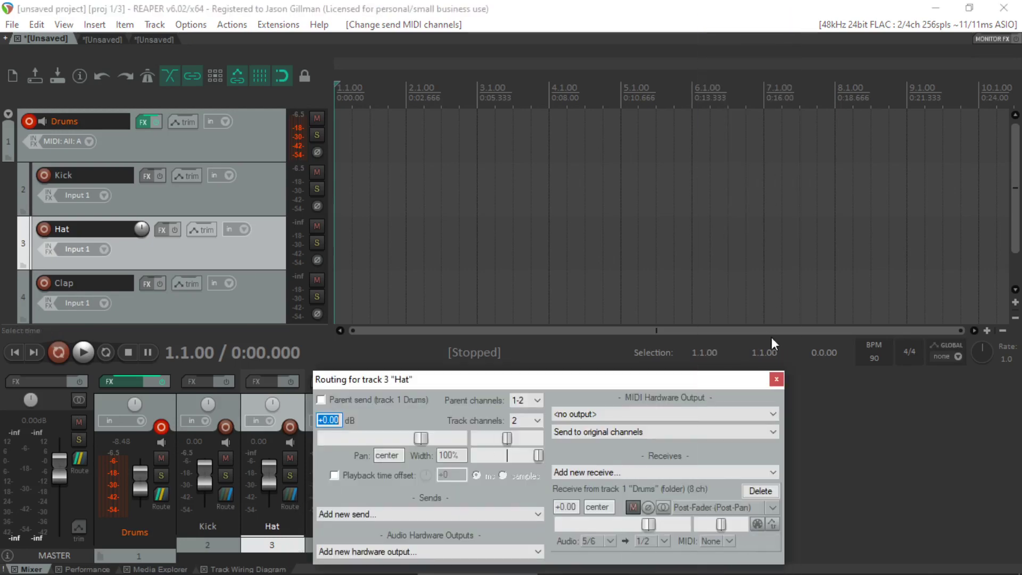
click(777, 379)
click(200, 542)
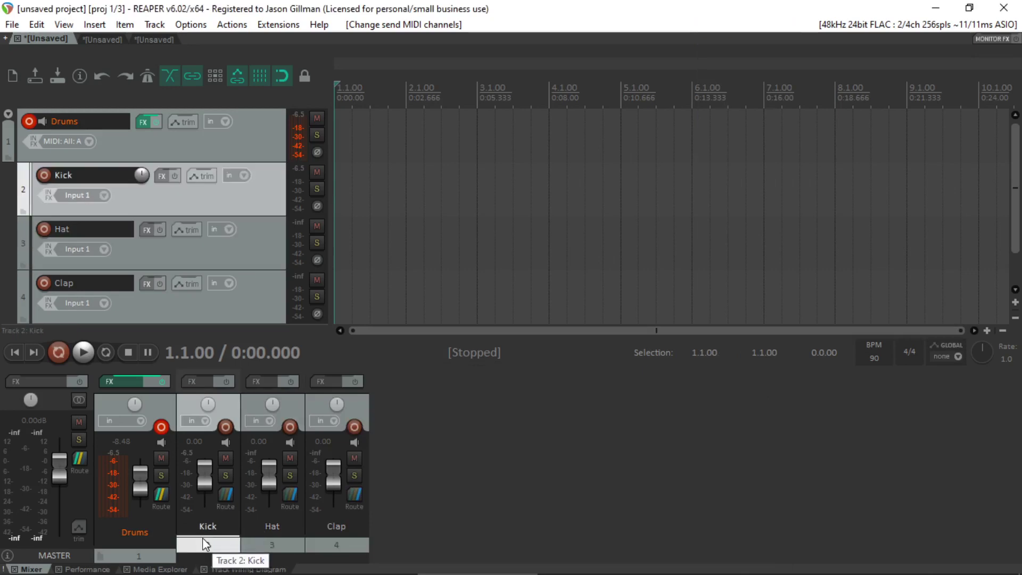
click(222, 497)
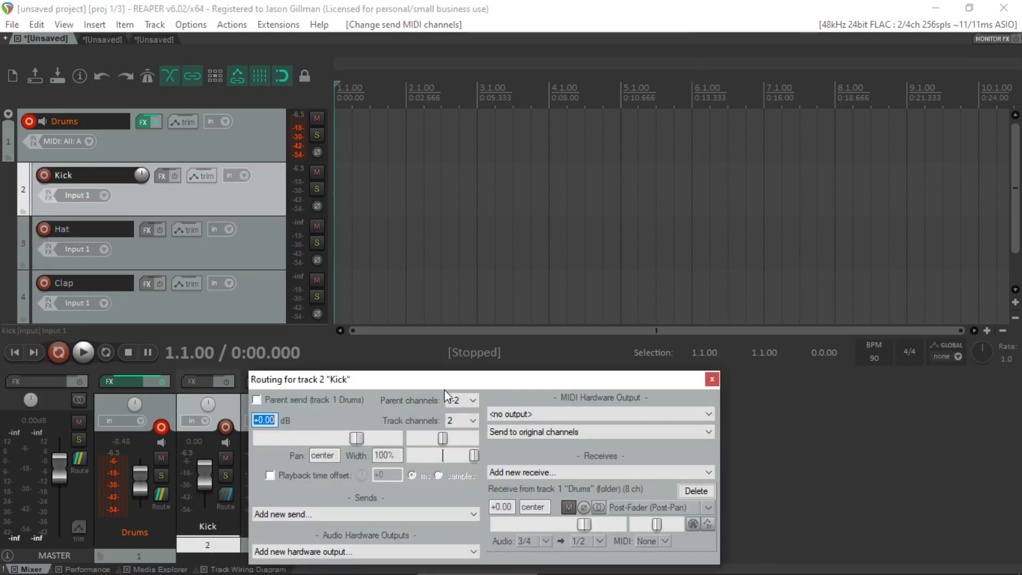
drag(445, 386, 419, 276)
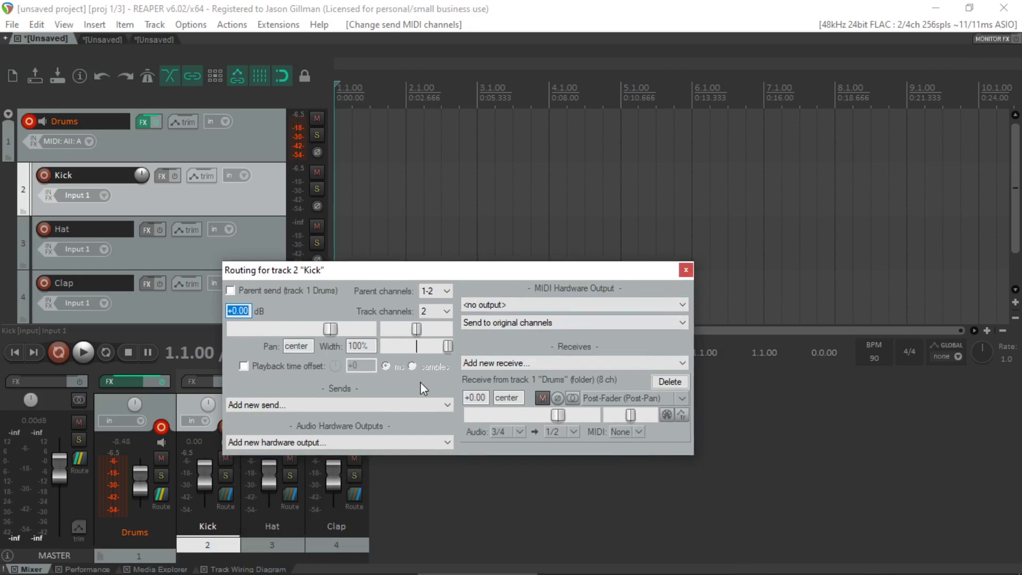
- Give Kick, Hat and Clap each a new send to 1: Drums, closing each routing window
click(407, 403)
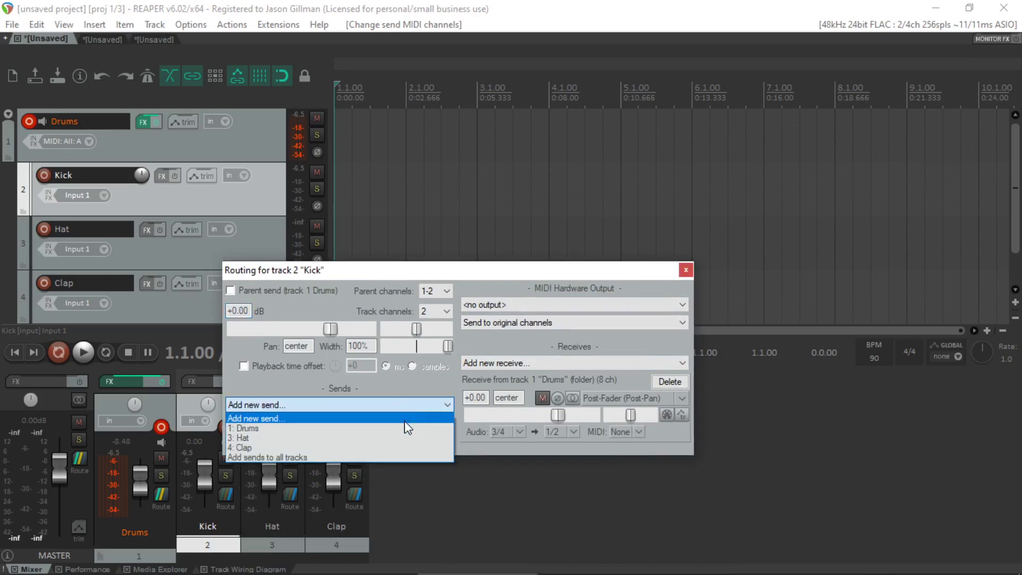
click(408, 429)
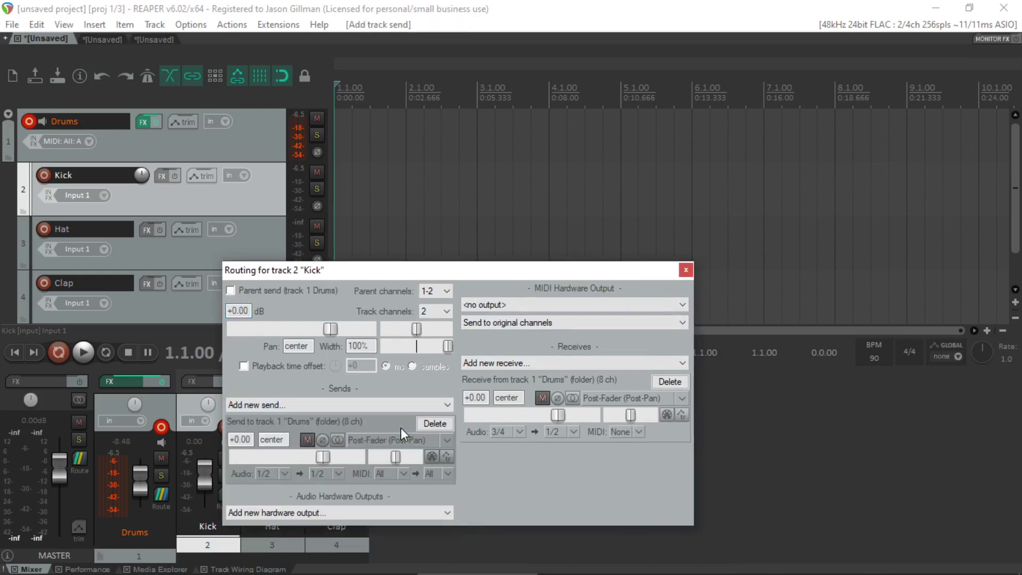
click(685, 270)
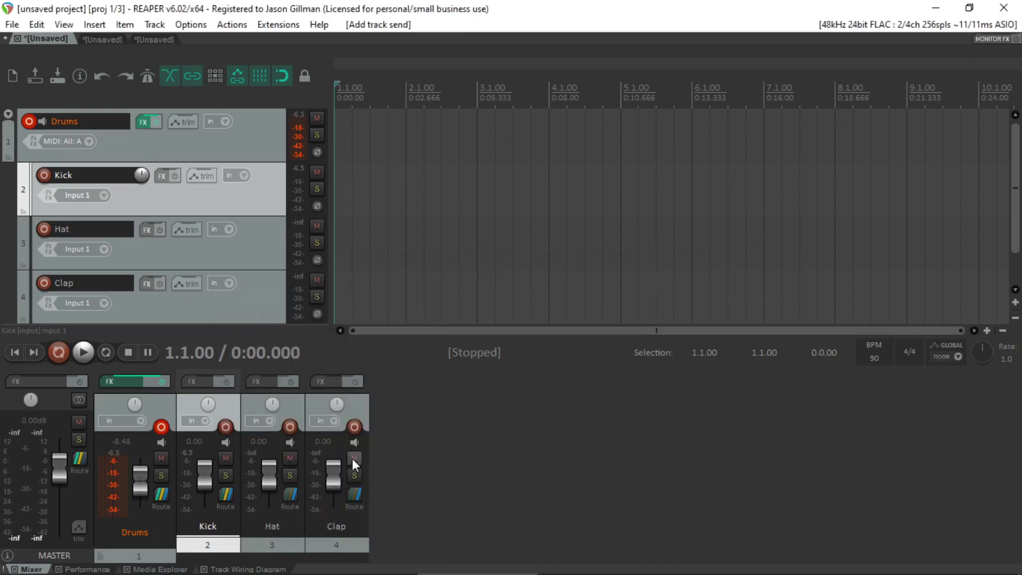
click(291, 495)
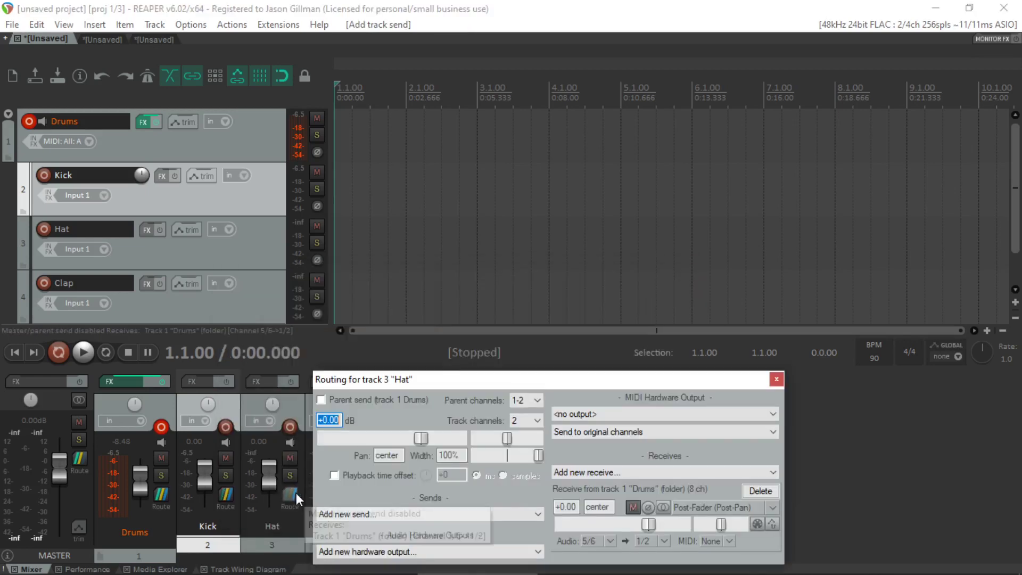
click(364, 512)
click(367, 538)
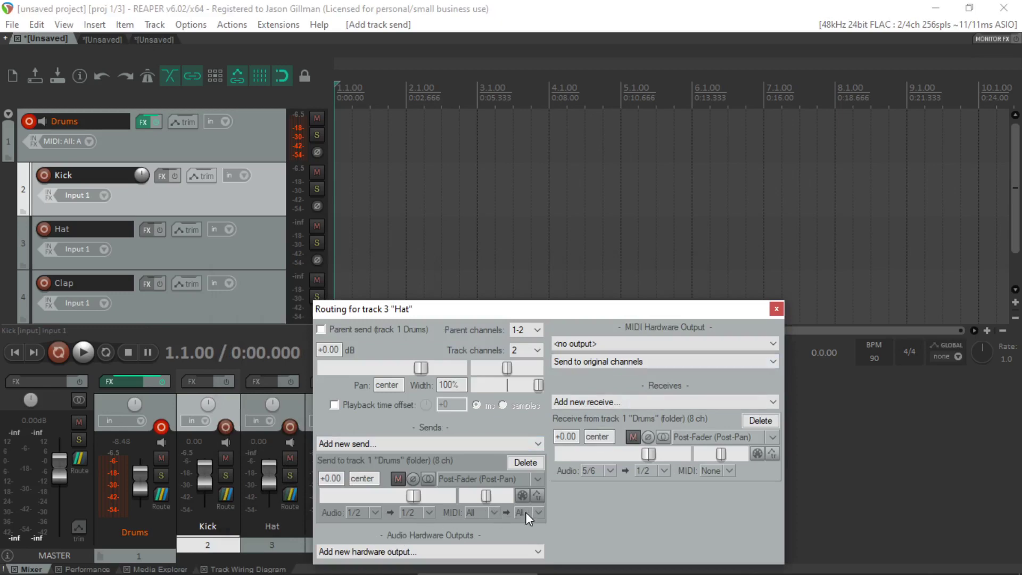
click(775, 310)
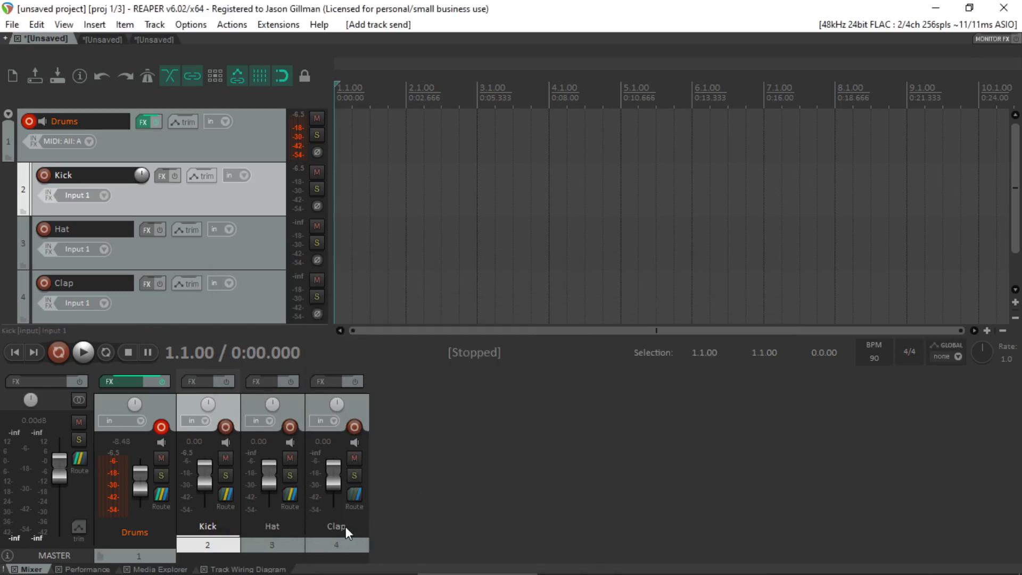
click(354, 501)
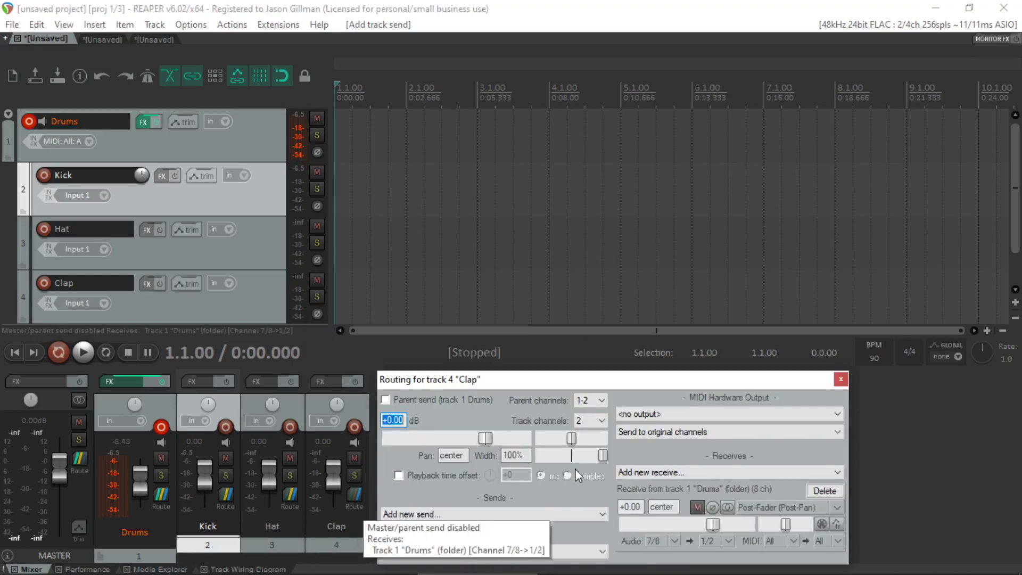
click(561, 515)
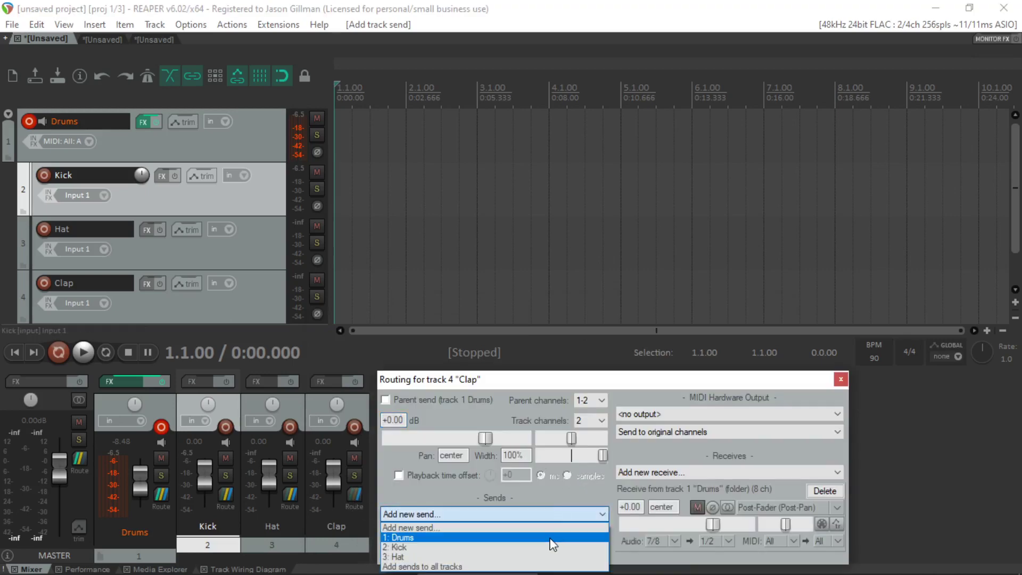
click(553, 539)
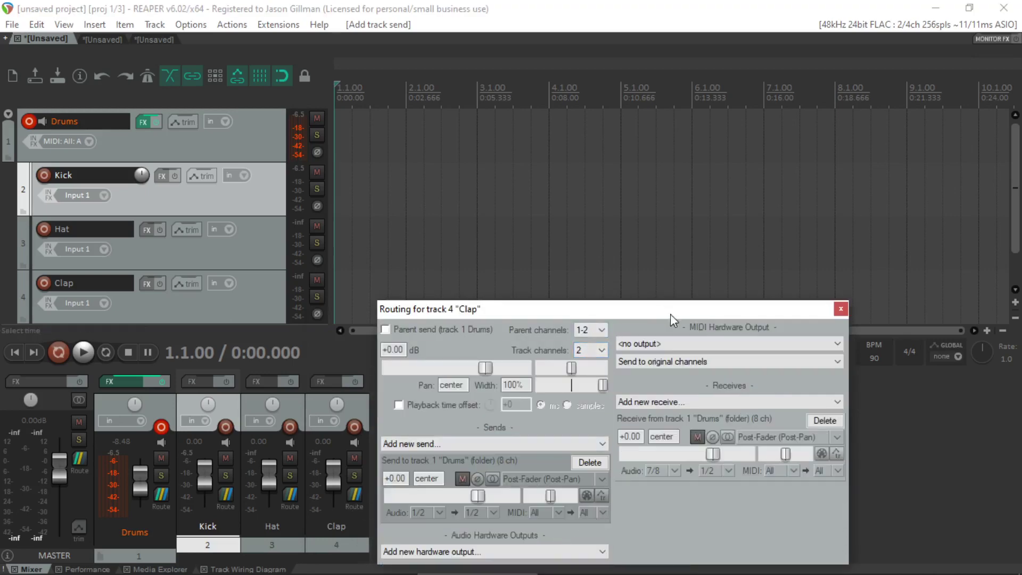
click(841, 309)
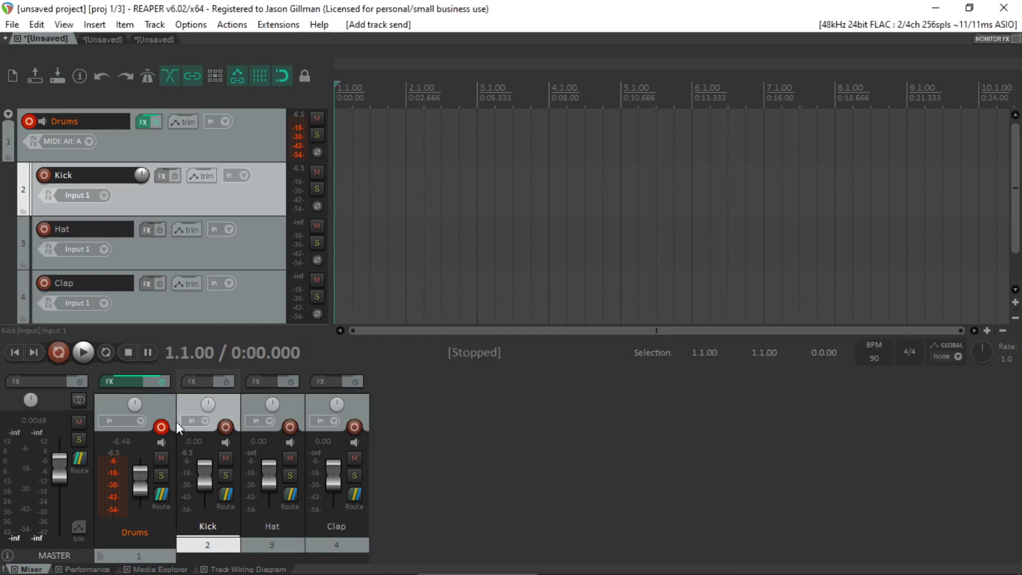
- In the Drums Falcon, play the Kick, 6 Cymbal and 5 Clap parts, then close the window
click(142, 122)
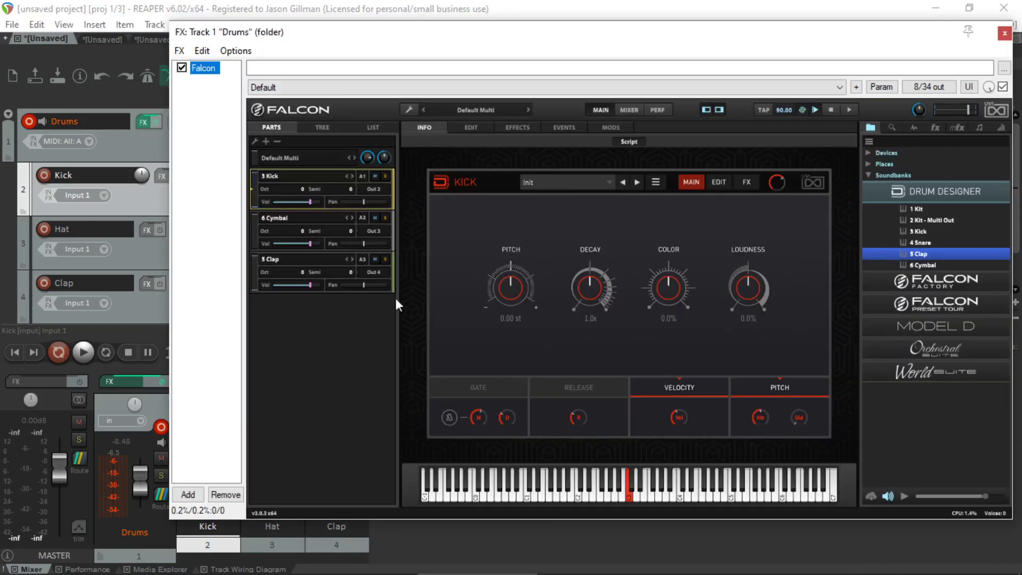
click(636, 498)
click(631, 500)
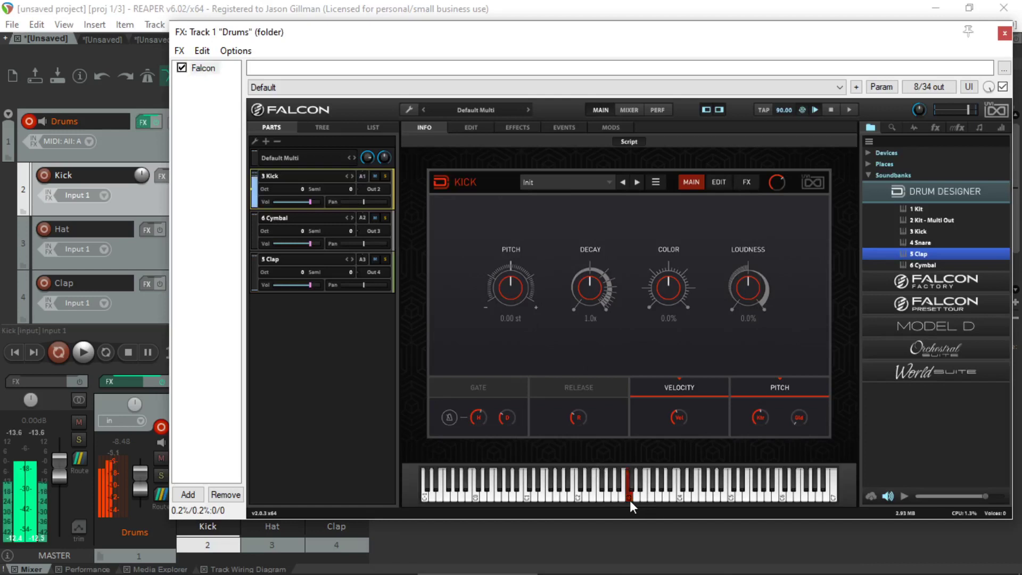
click(324, 224)
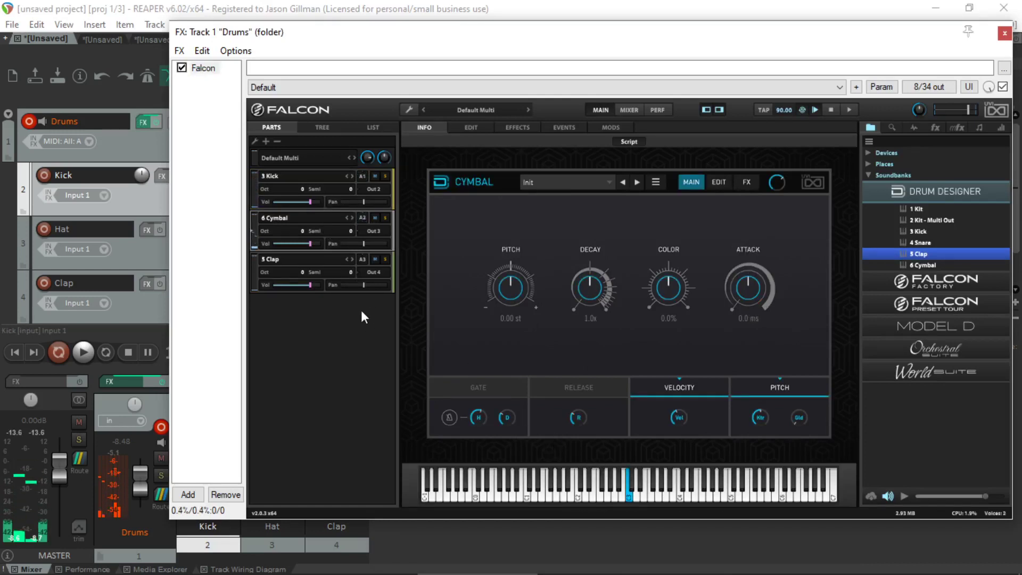
click(331, 262)
click(631, 491)
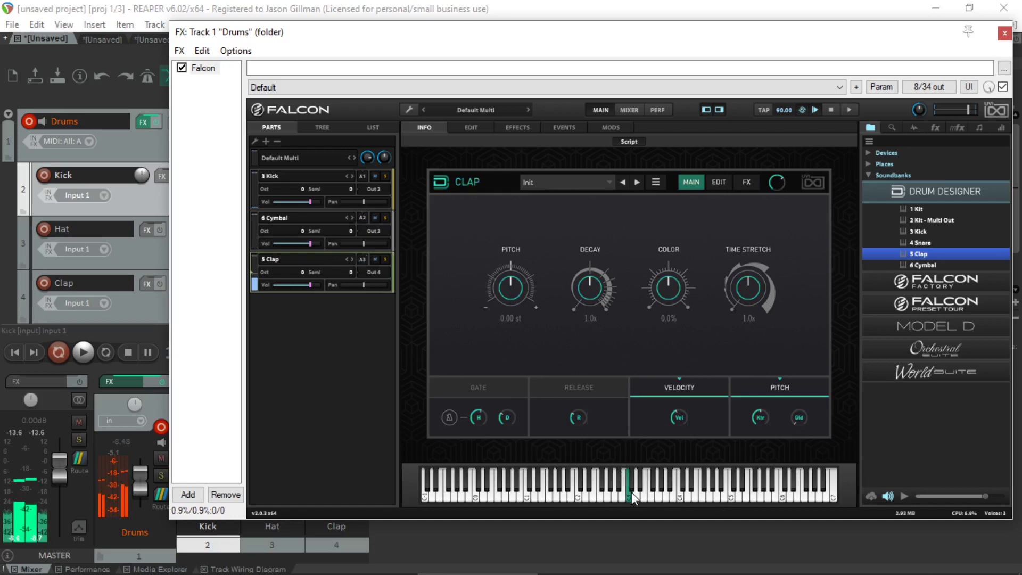
click(631, 491)
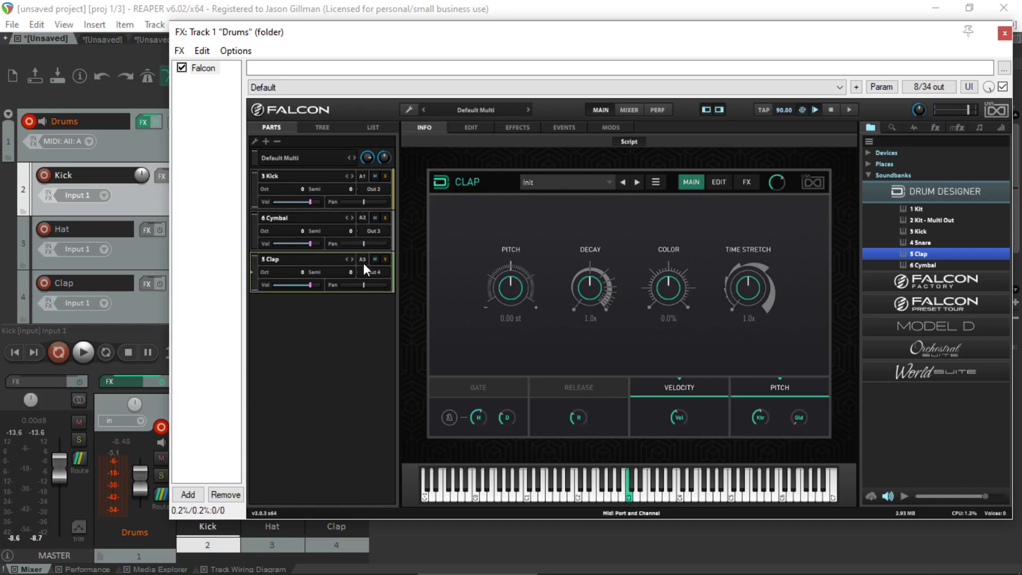
click(1004, 33)
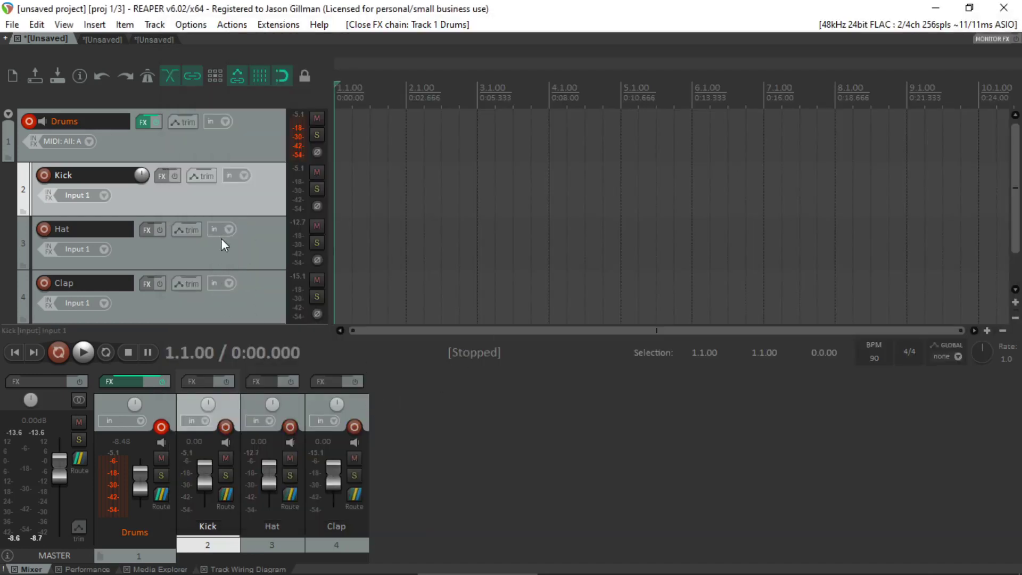
- Copy the Kick MIDI item from the Drum Designer project onto the Kick track
click(155, 40)
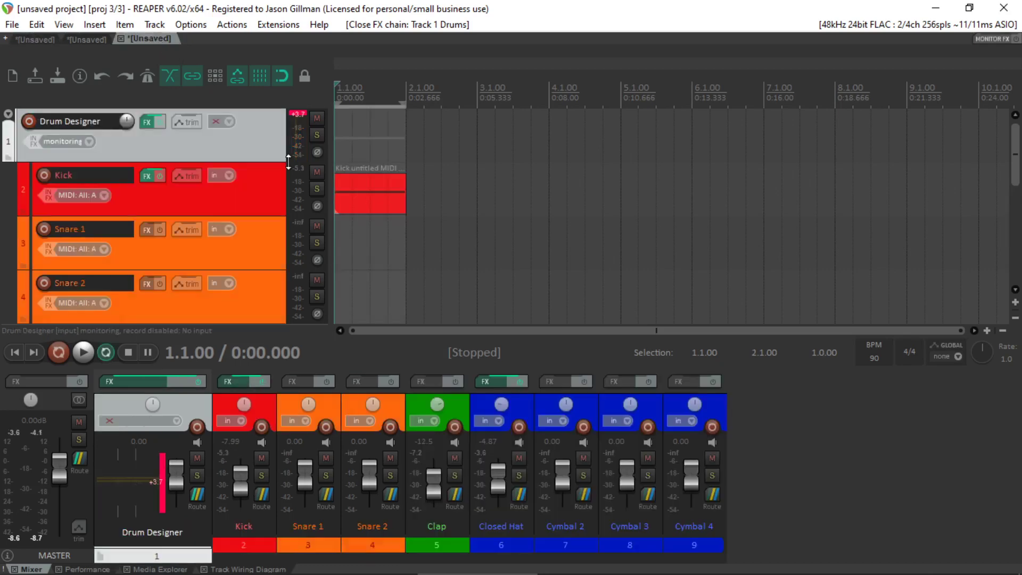
click(355, 199)
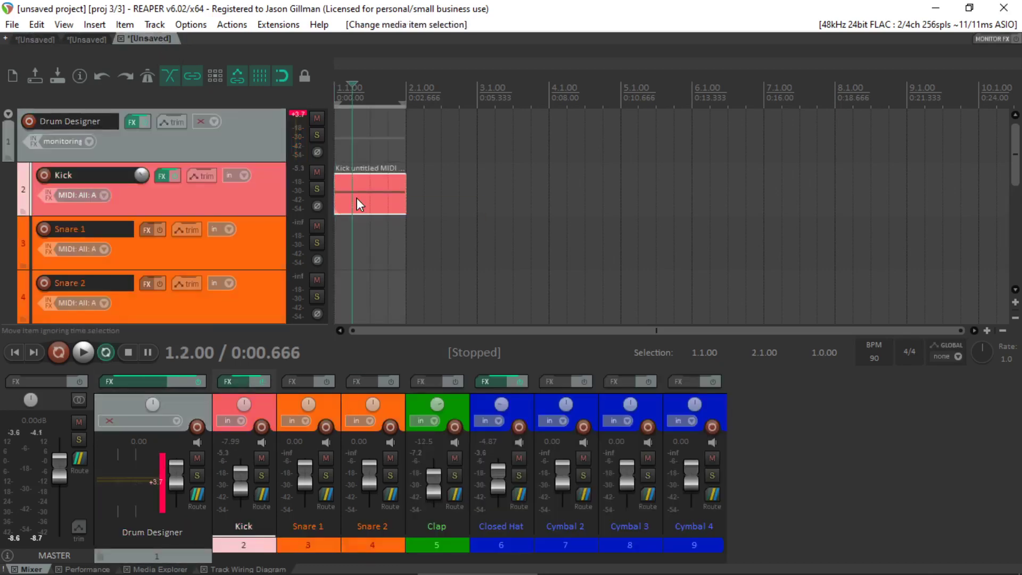
click(46, 41)
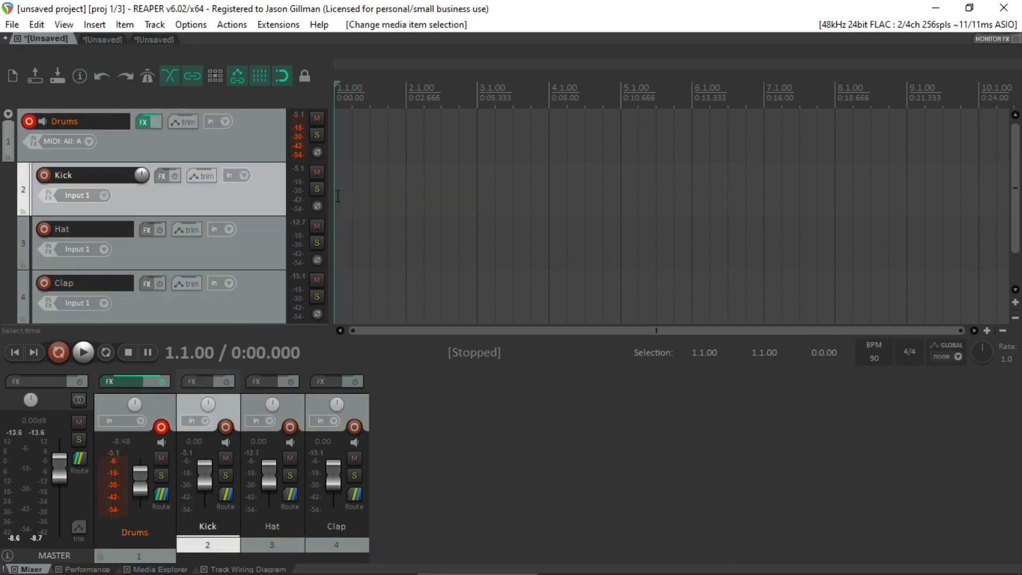
key(ctrl+v)
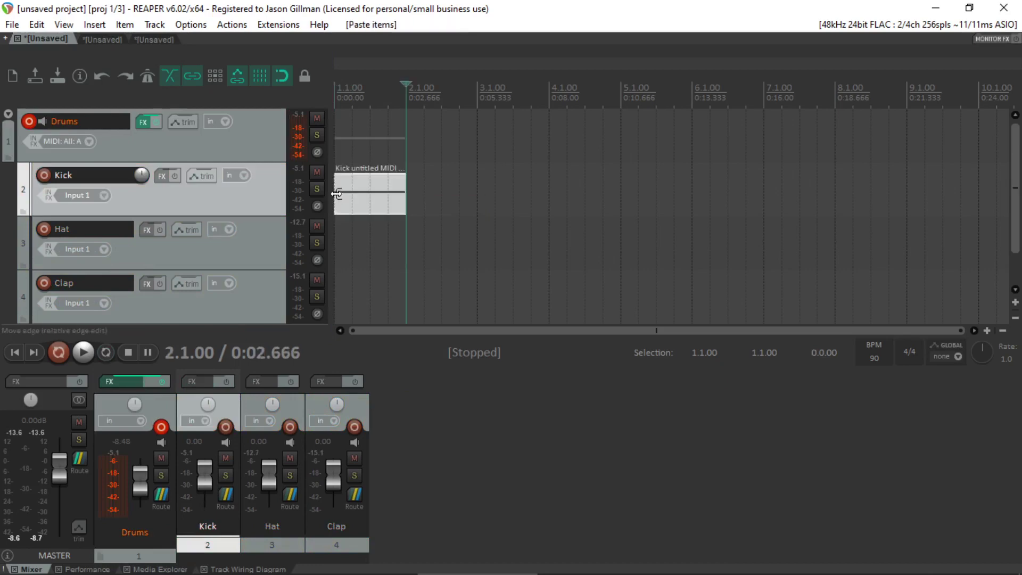
- Copy the Clap MIDI item onto the Clap track at the project start
click(155, 40)
scroll(321, 195, up, 2)
scroll(283, 225, down, 5)
scroll(284, 224, up, 3)
key(ctrl+v)
click(353, 243)
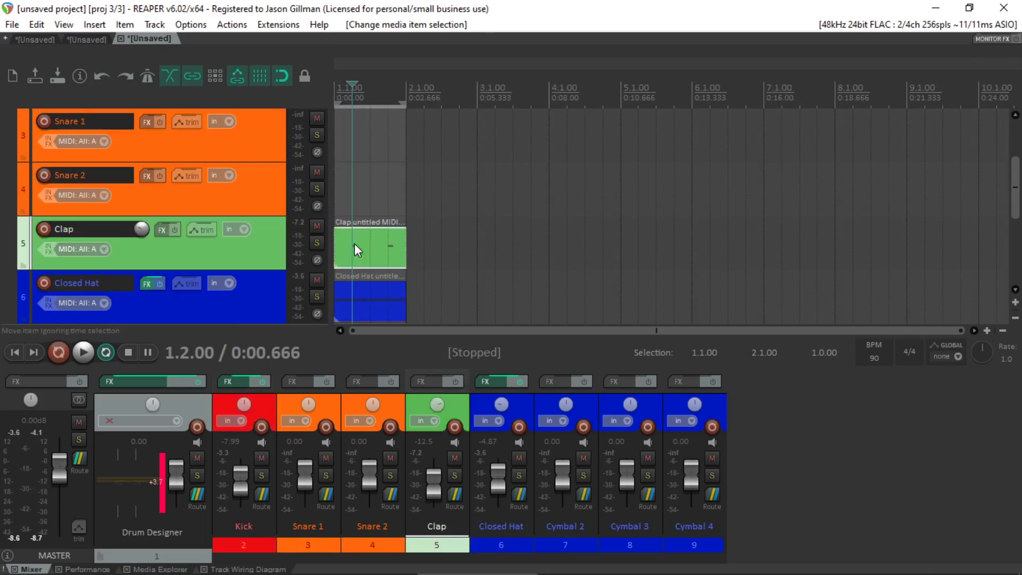
click(47, 37)
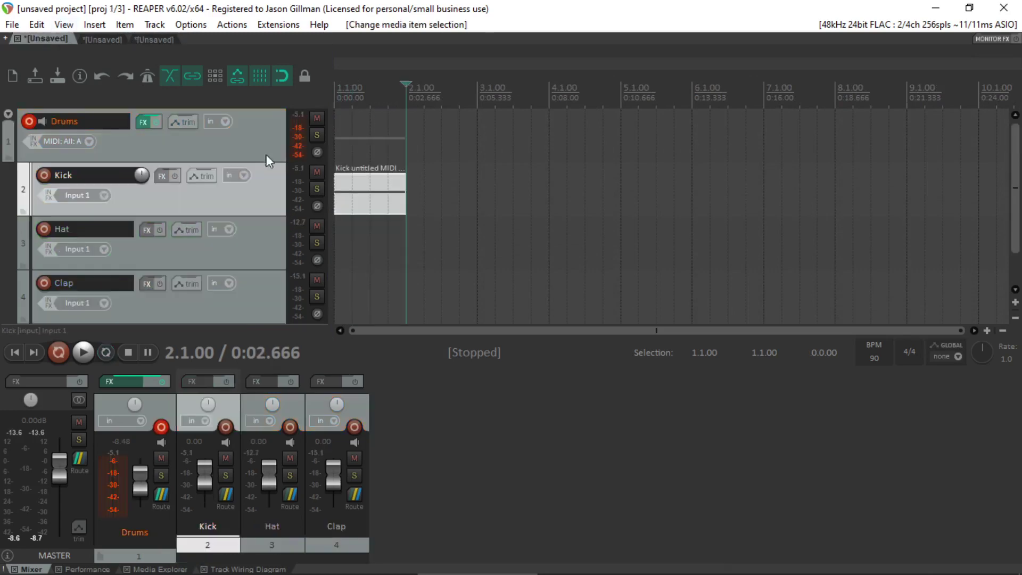
click(351, 294)
click(336, 296)
key(ctrl+v)
- Copy the Closed Hat MIDI item onto the Hat track at the project start
click(155, 42)
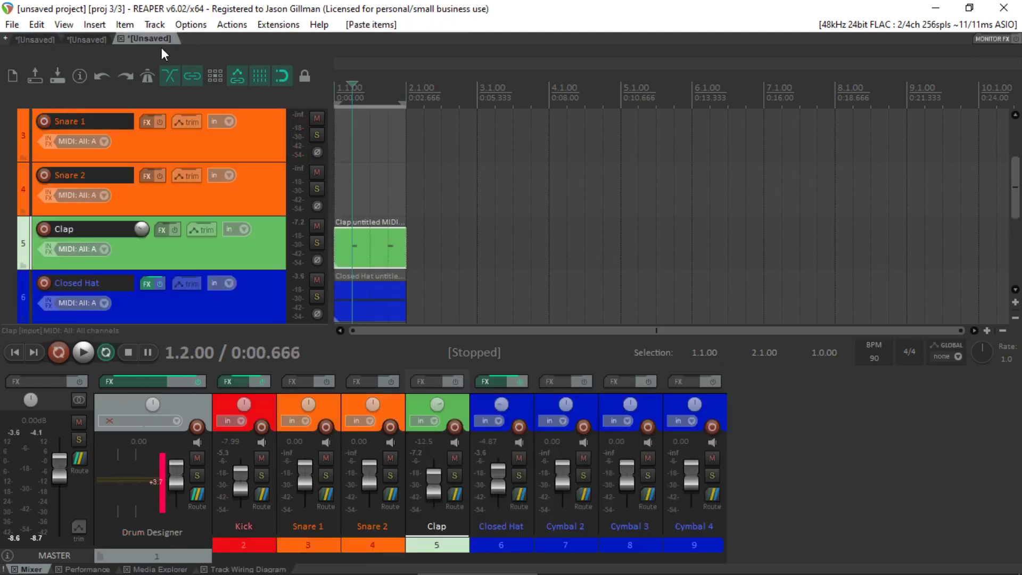
click(368, 315)
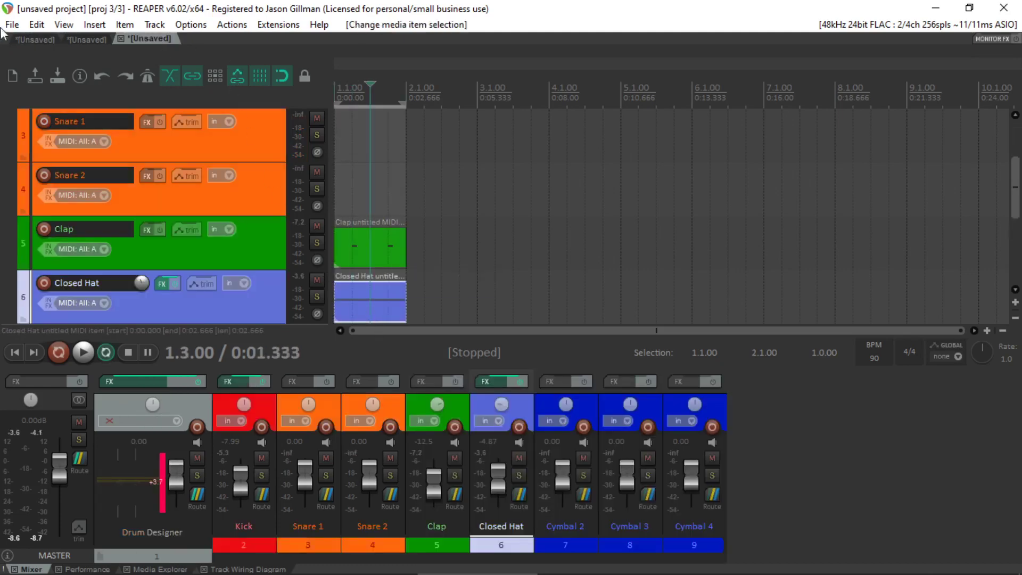
click(33, 40)
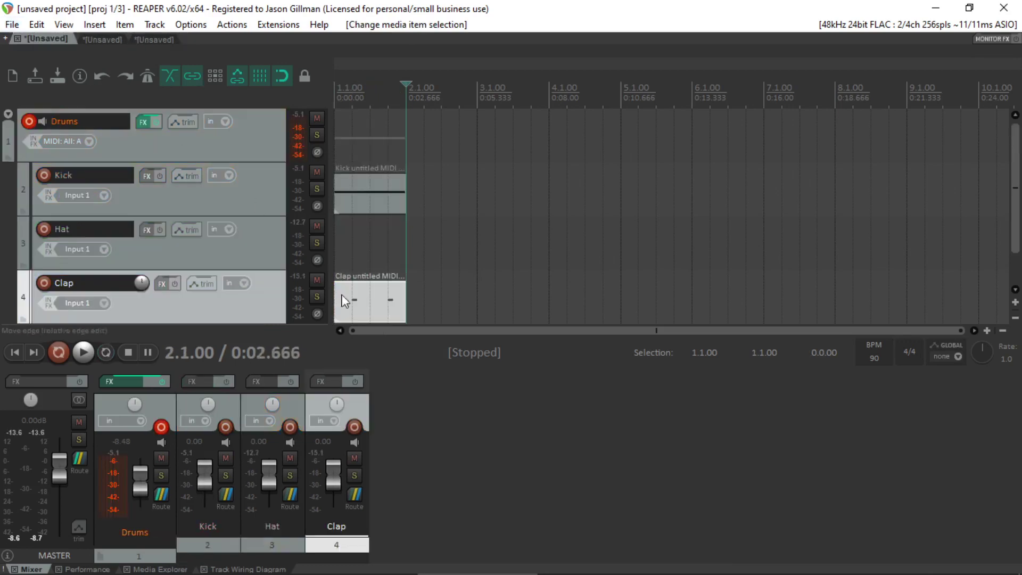
click(363, 247)
click(341, 246)
key(ctrl+v)
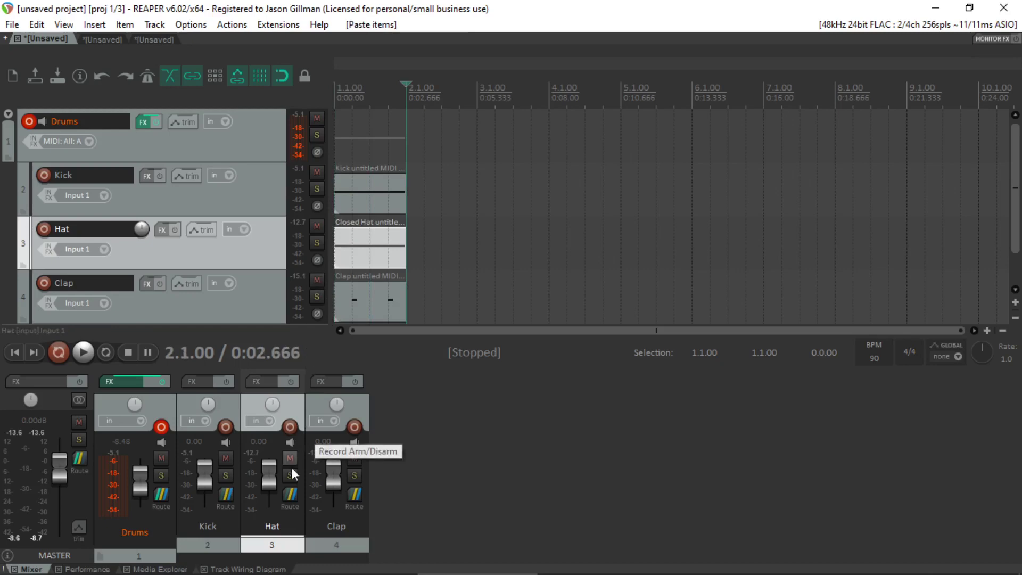
mouse_move(221, 501)
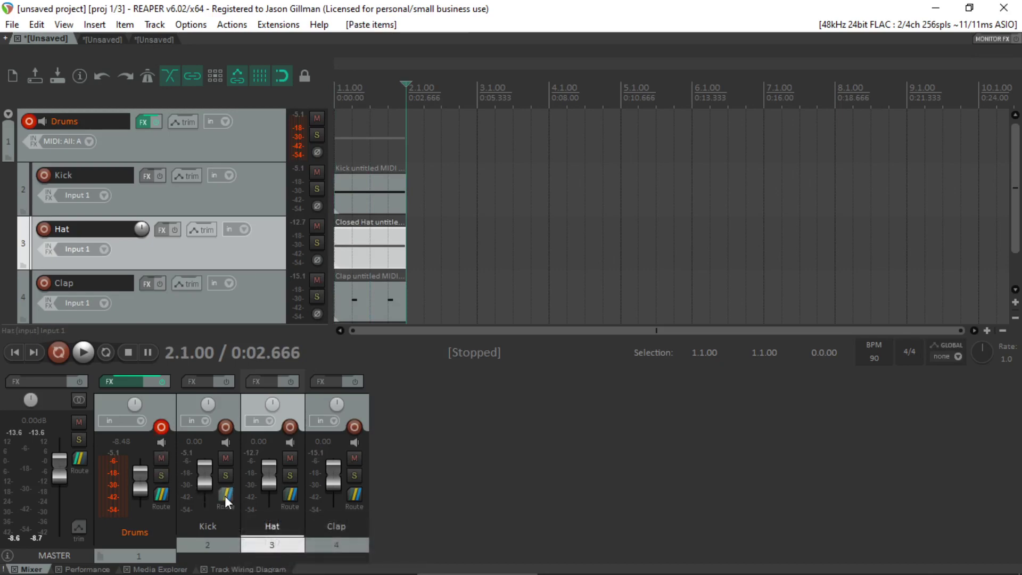
- Set each send's MIDI destination channel to the Drums folder: Kick 1, Hat 2, Clap 3
click(225, 496)
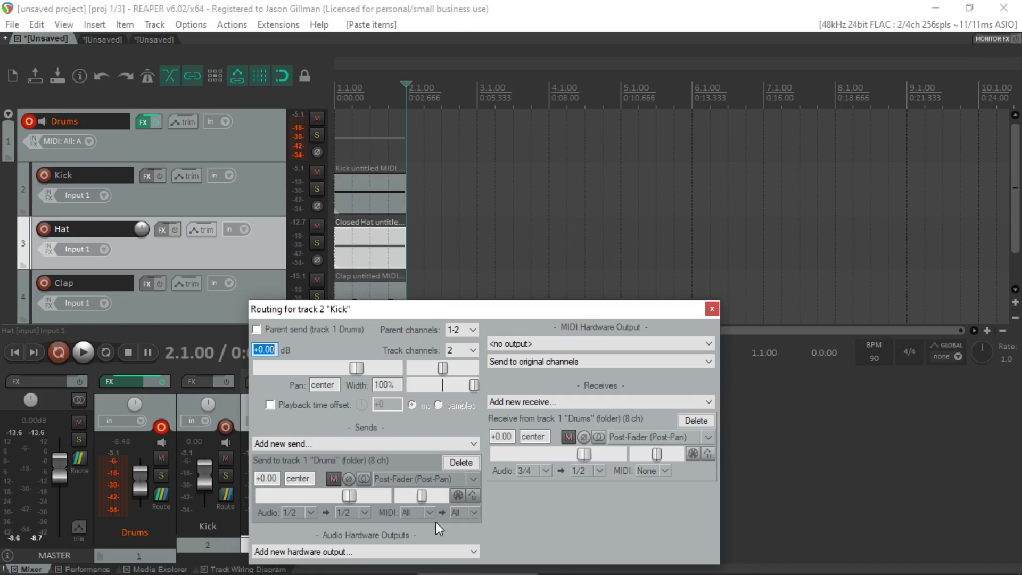
click(474, 512)
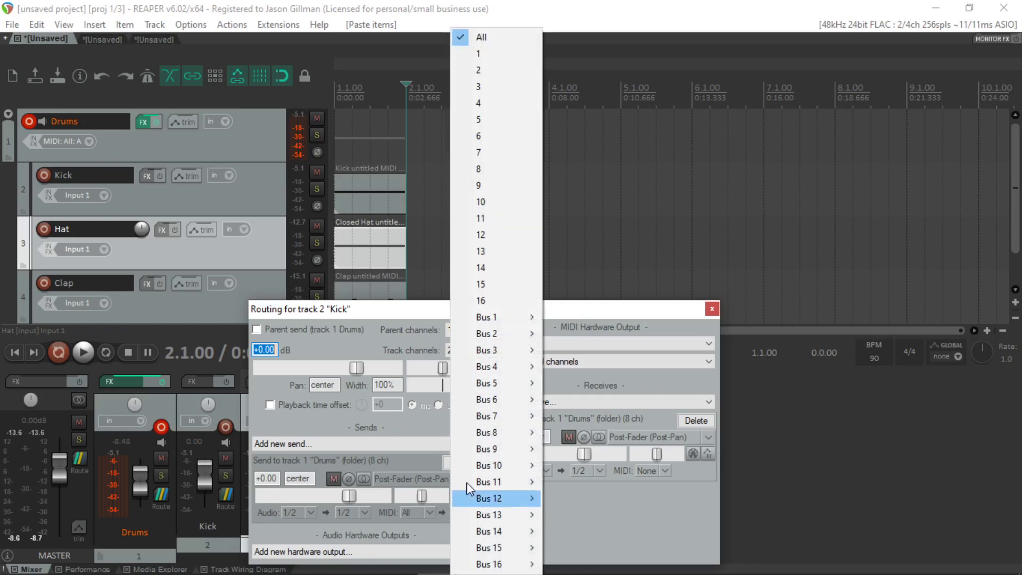
click(478, 54)
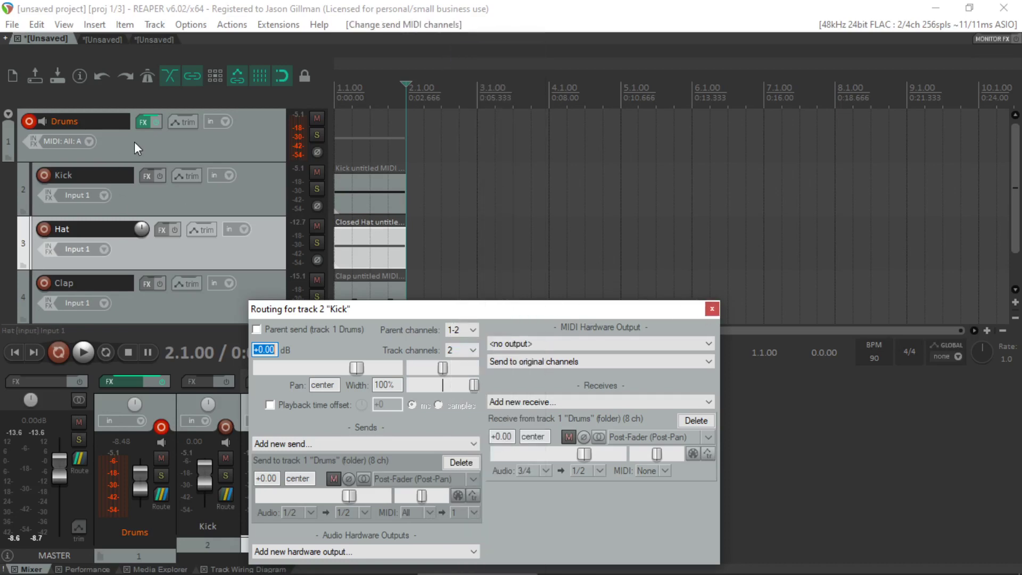
click(711, 309)
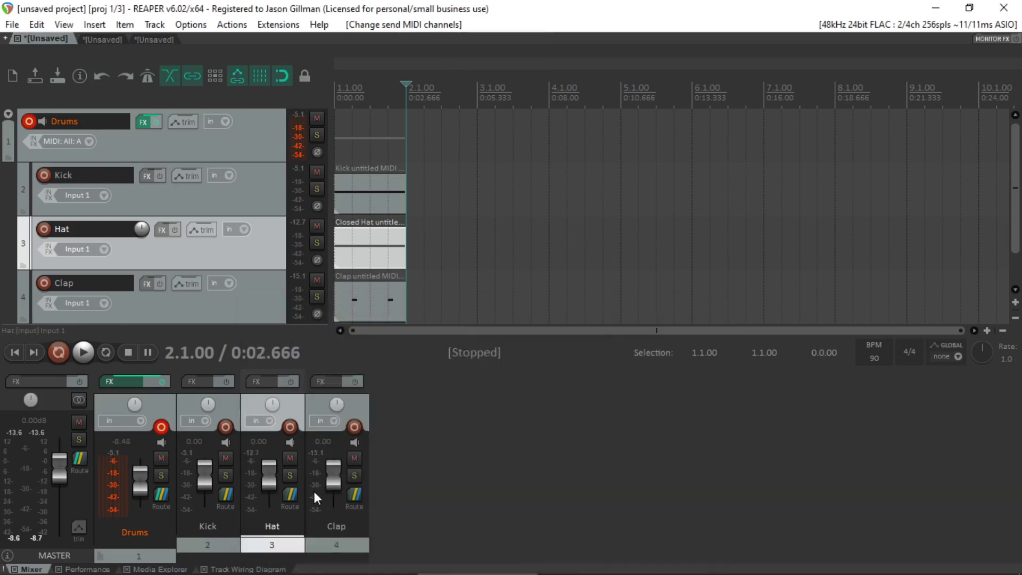
click(291, 495)
click(539, 513)
click(548, 70)
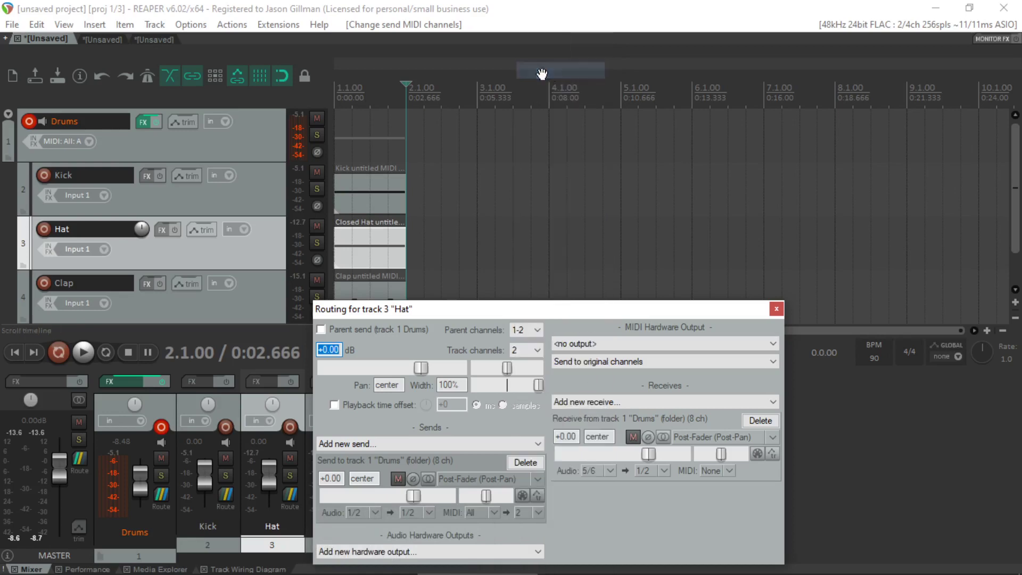
click(777, 309)
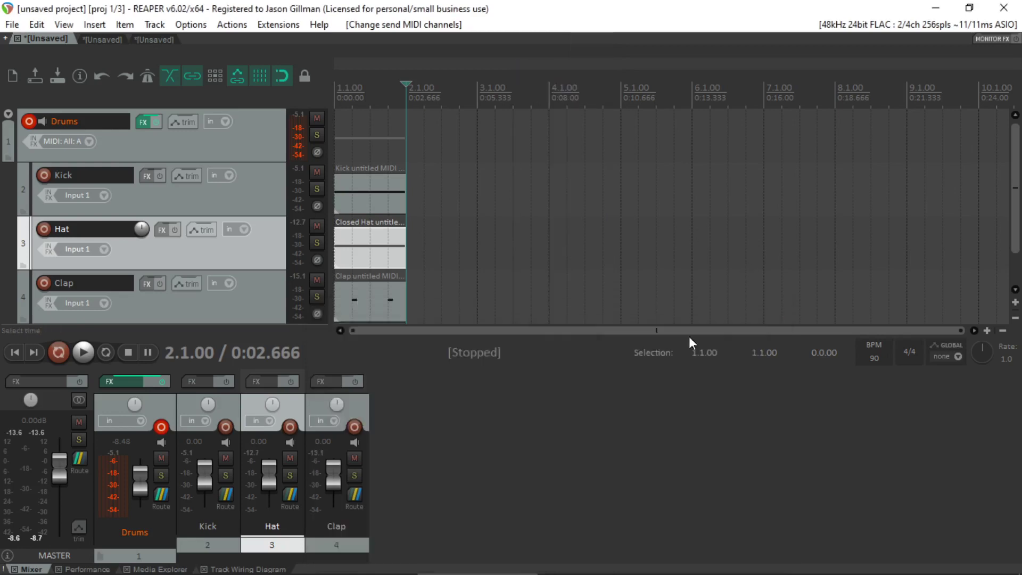
click(353, 495)
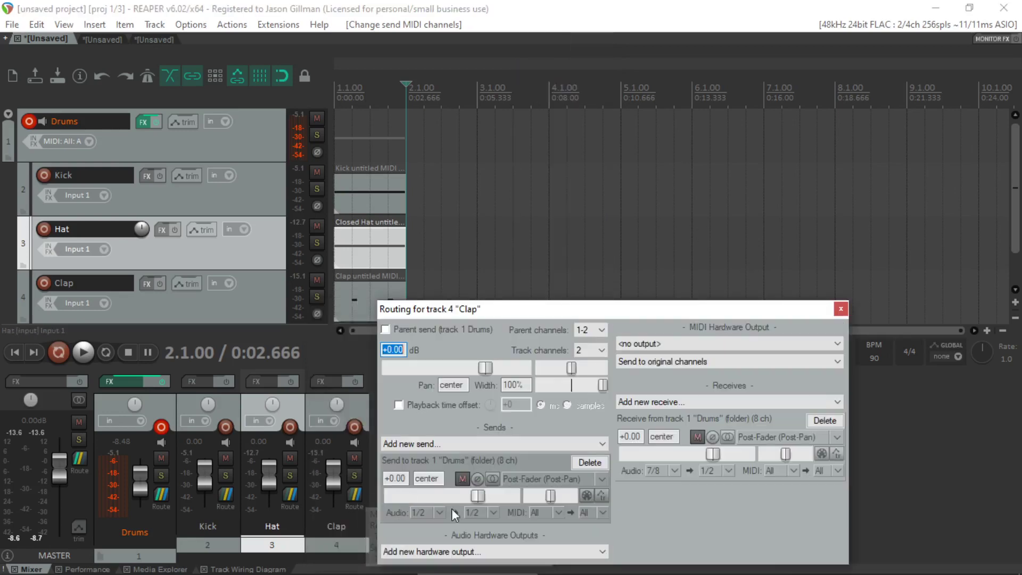
click(583, 512)
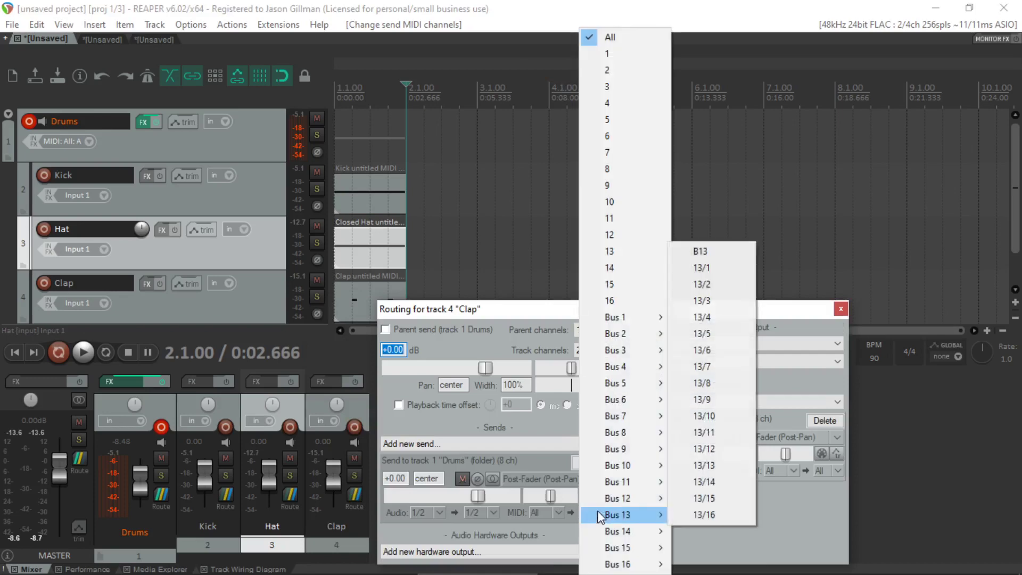
click(606, 86)
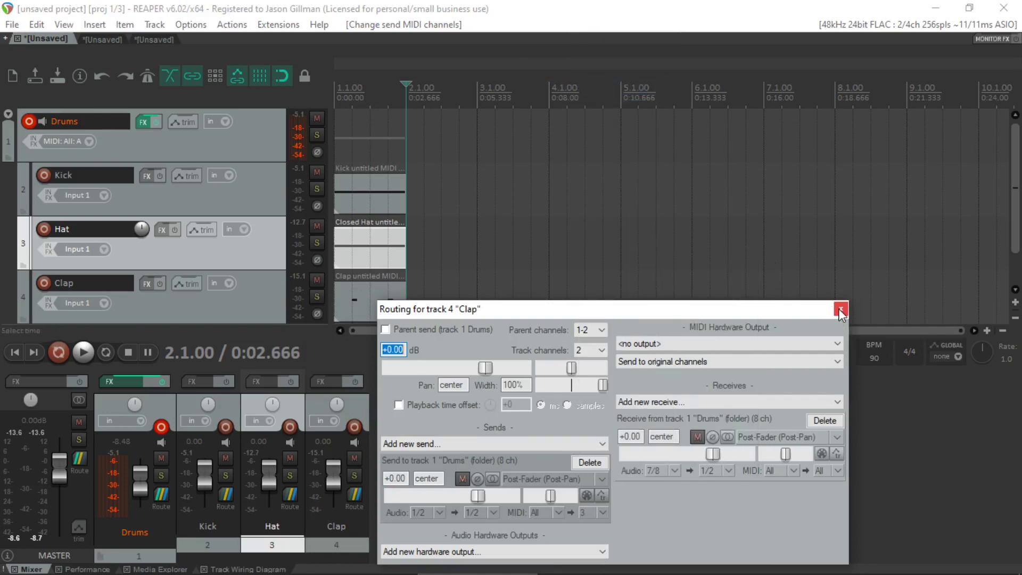
click(840, 312)
click(343, 194)
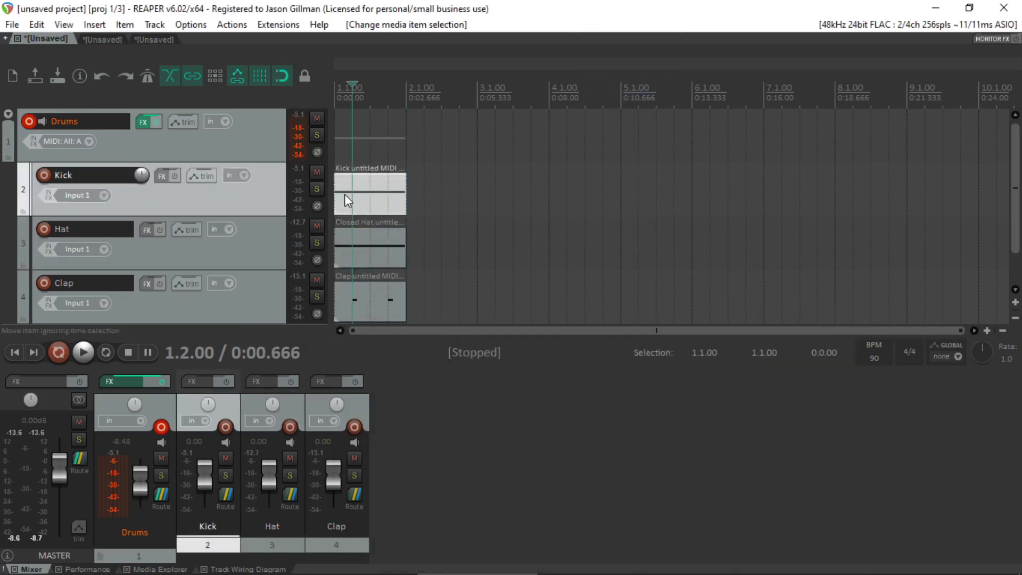
double_click(344, 194)
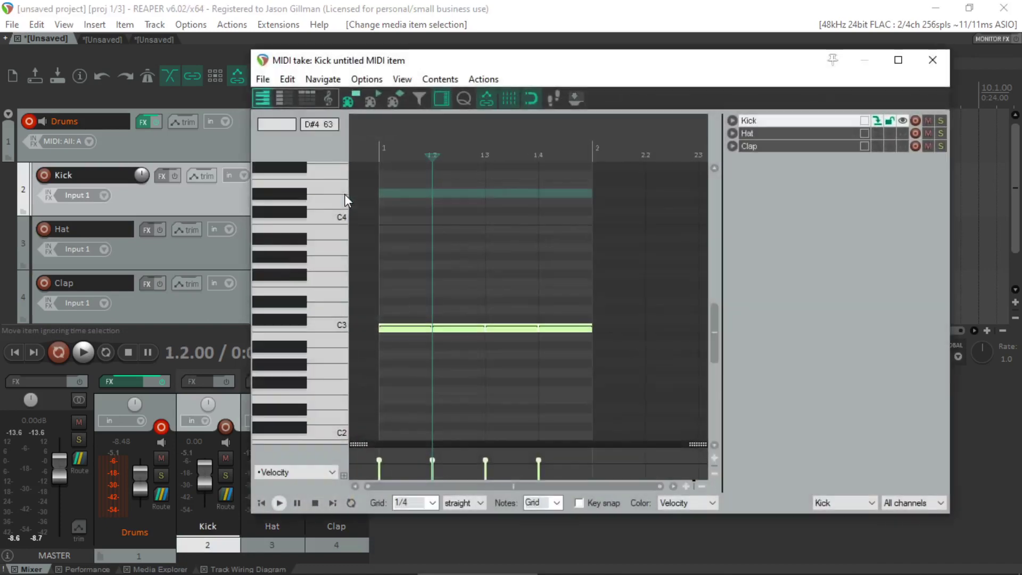
click(340, 328)
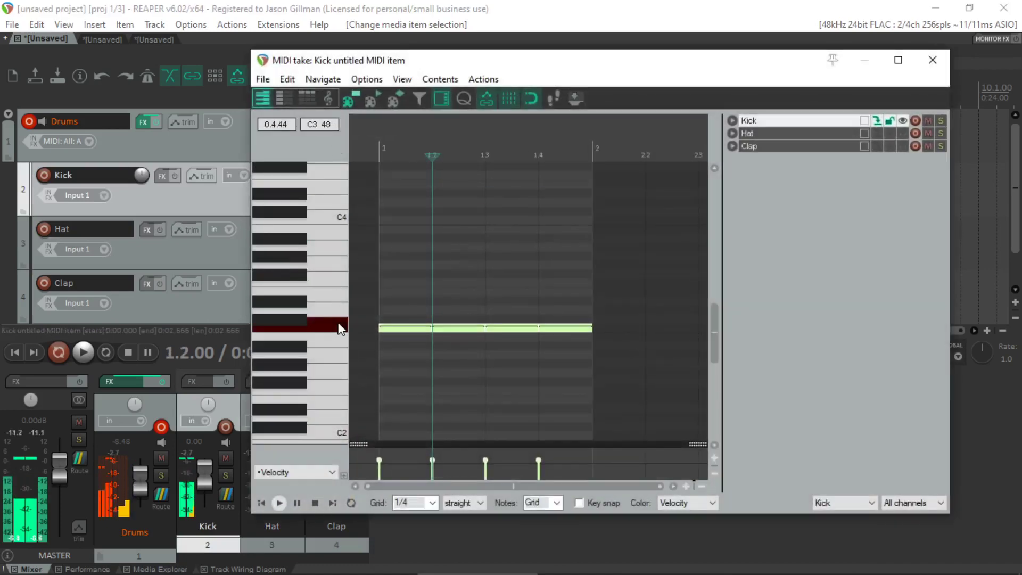
click(933, 59)
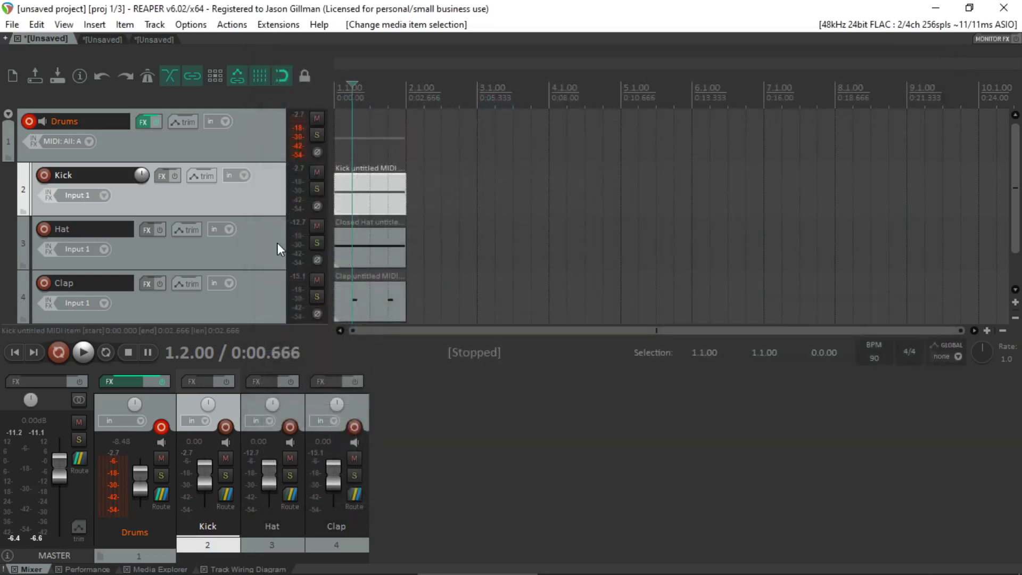
double_click(349, 250)
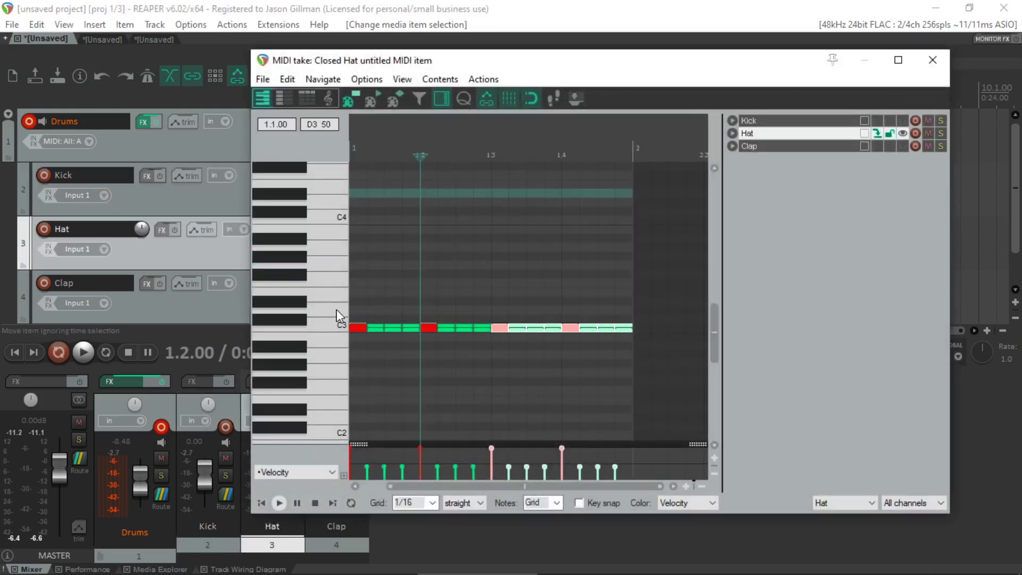
click(334, 321)
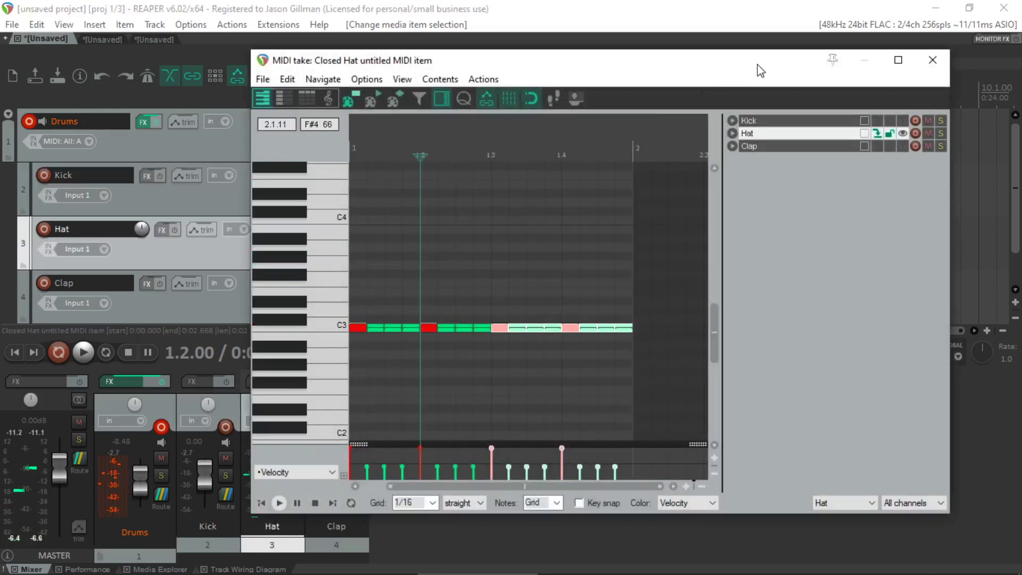
click(933, 60)
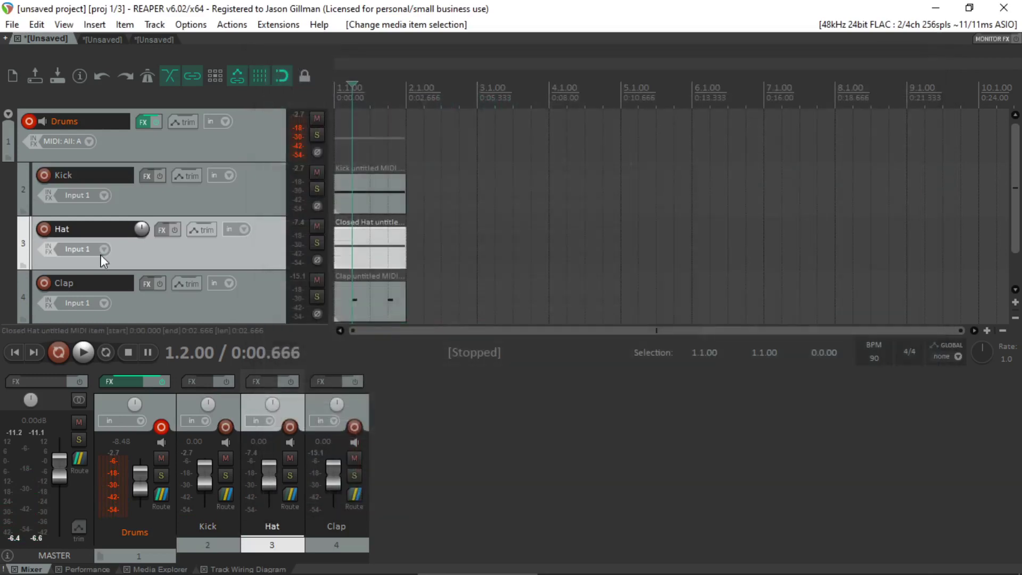
- Load the 'My first closed hat' patch from Drum Designer Patches > Cymbals into Falcon's Cymbal part and audition it
click(143, 122)
click(315, 218)
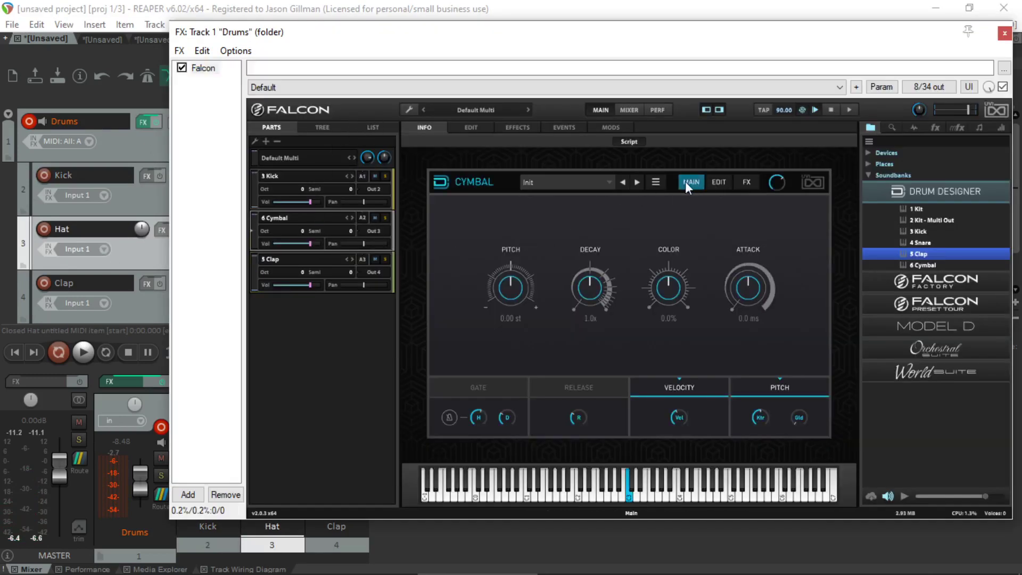
click(659, 183)
click(671, 197)
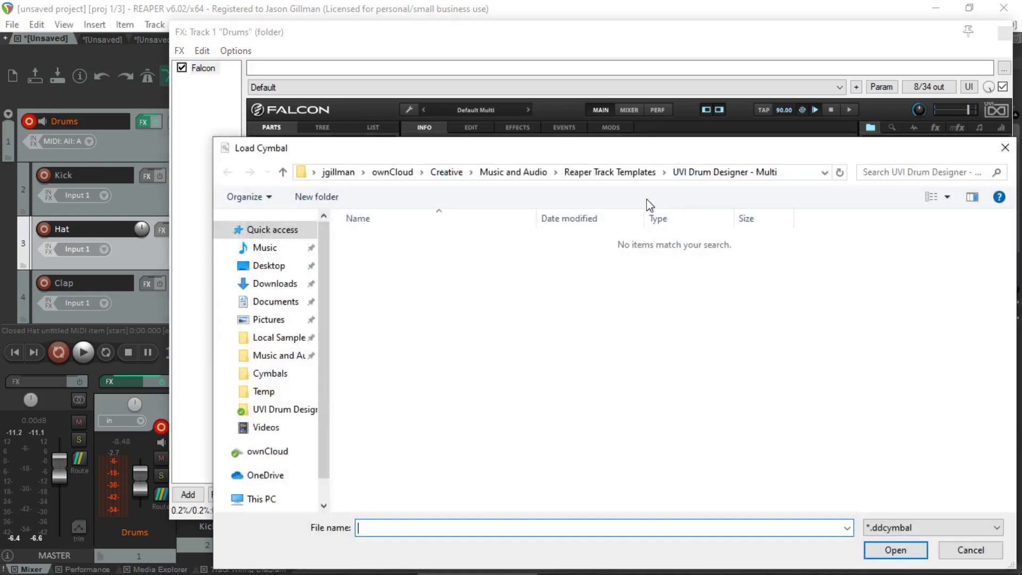
click(514, 170)
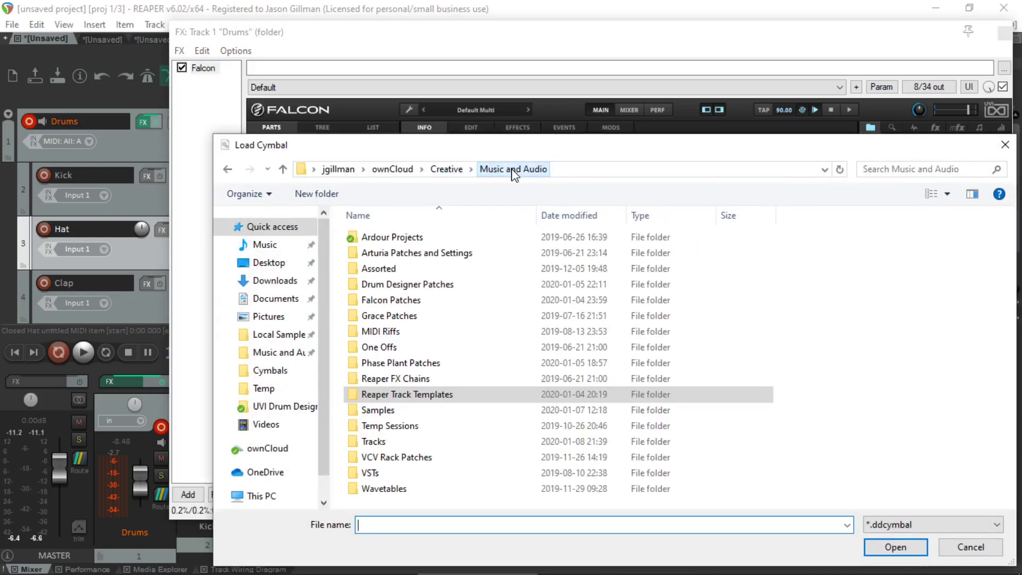
click(411, 285)
double_click(411, 285)
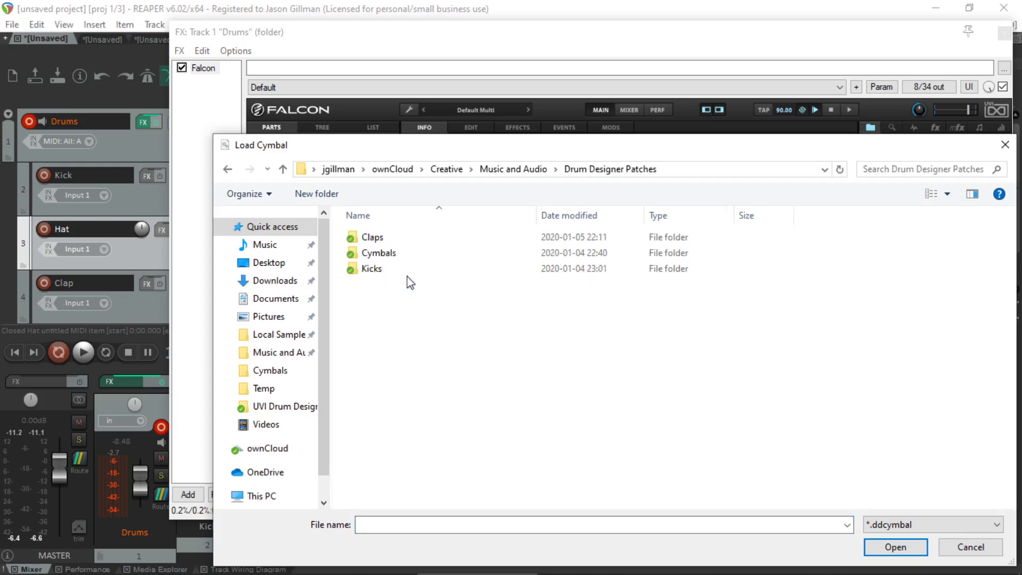
double_click(381, 254)
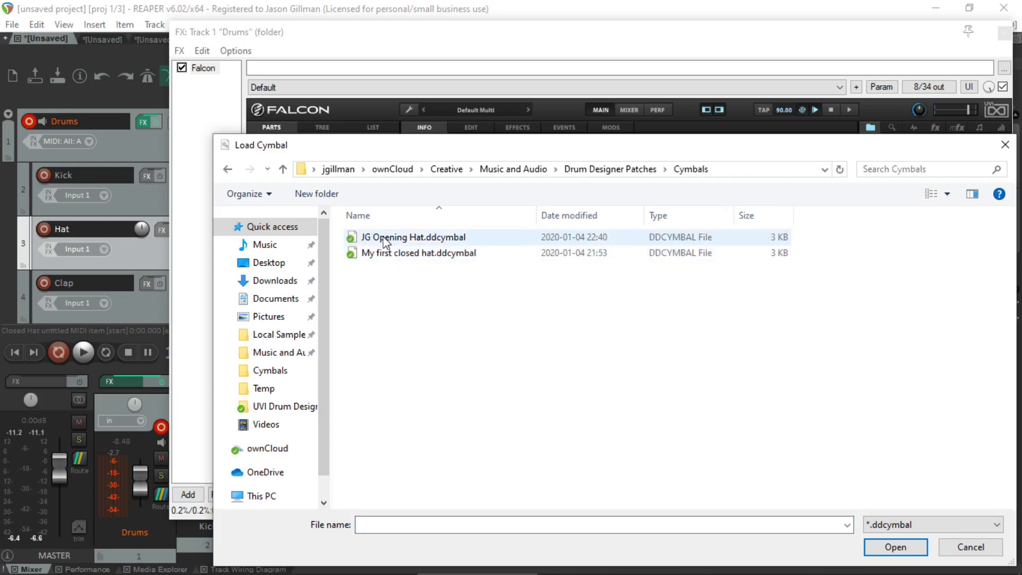
click(404, 253)
click(895, 547)
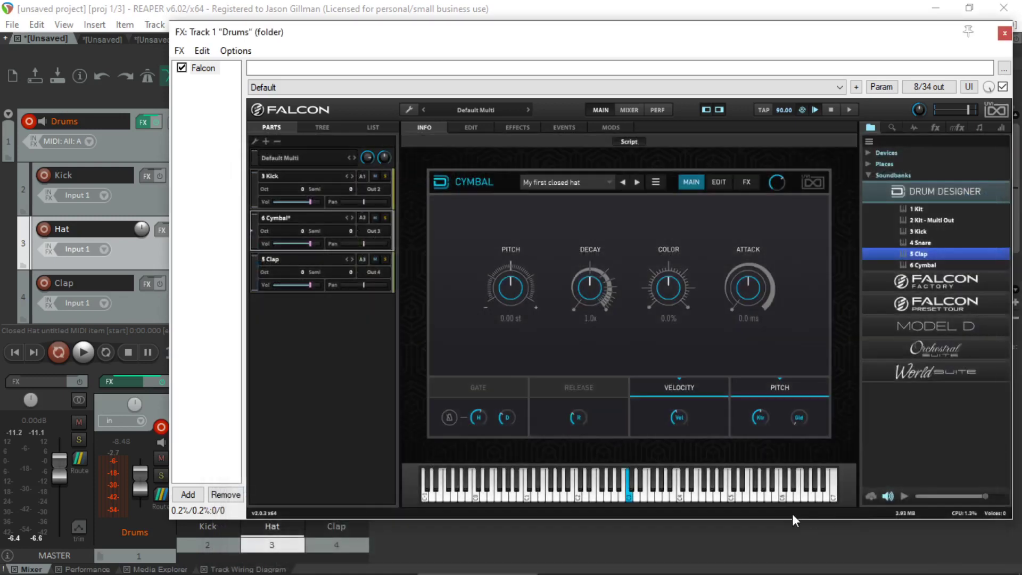
click(630, 494)
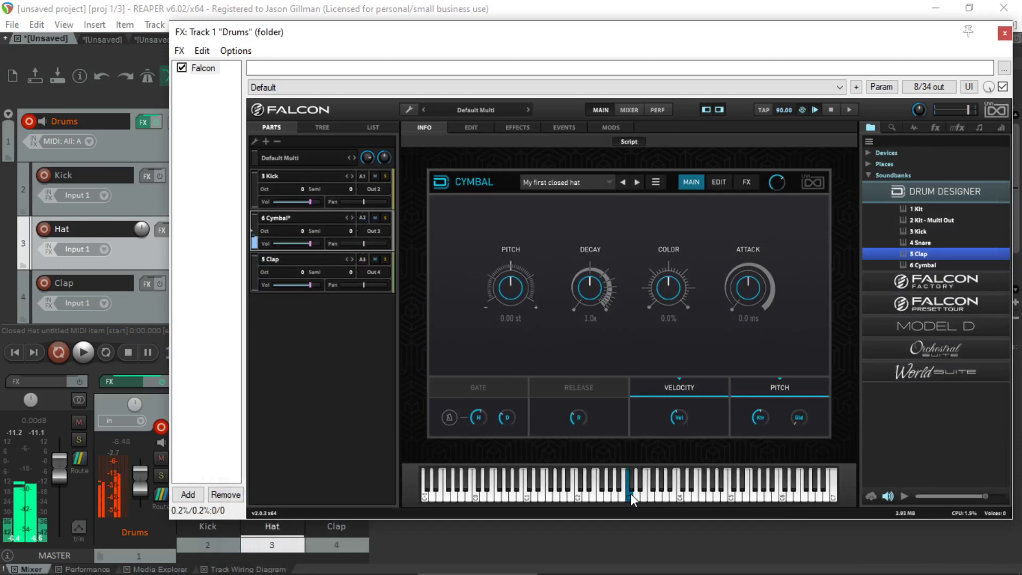
- Load the 'I suppose its ok' patch from the Claps folder into the Clap part, audition it, and close Falcon
click(321, 258)
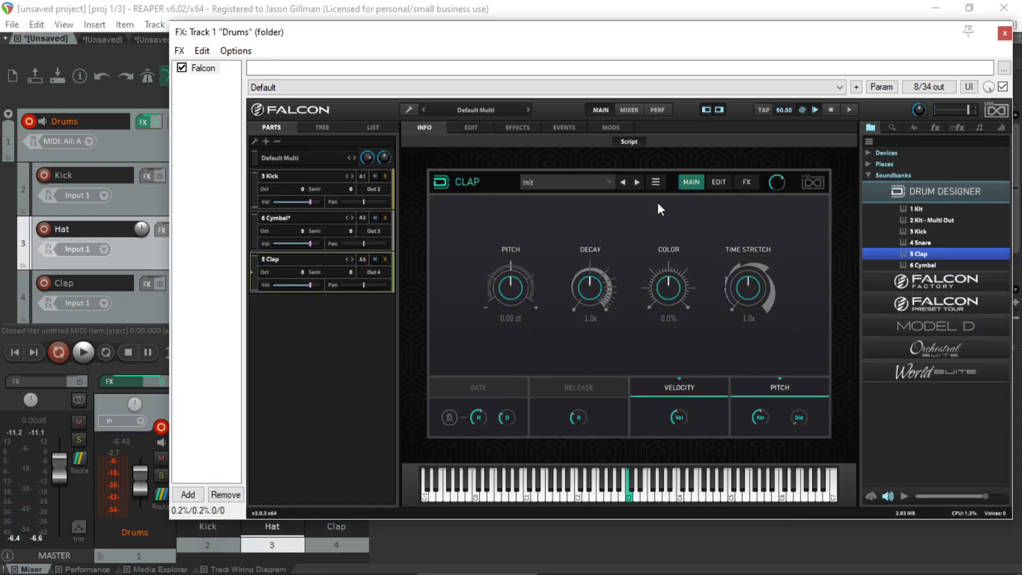
click(656, 183)
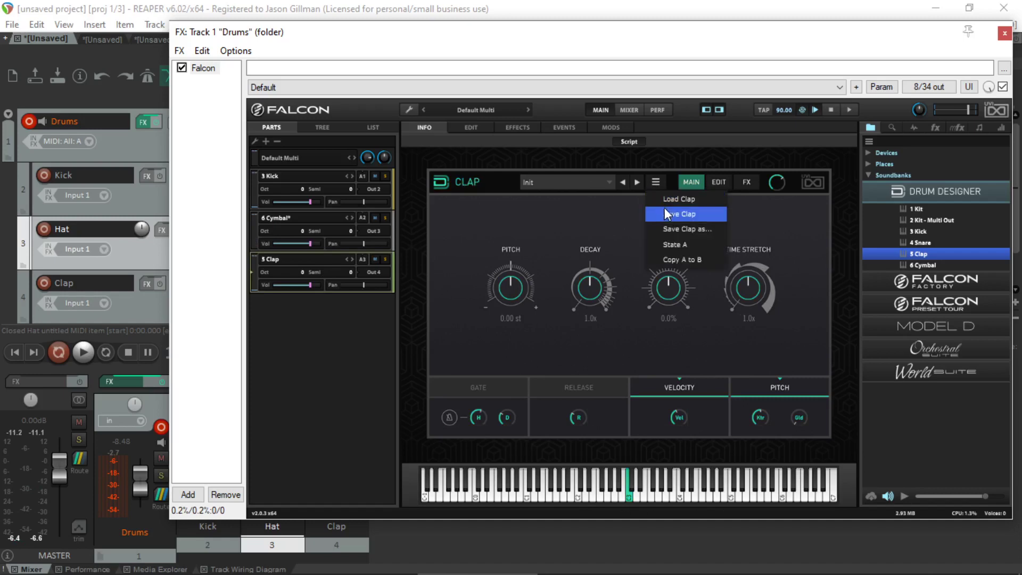
click(667, 203)
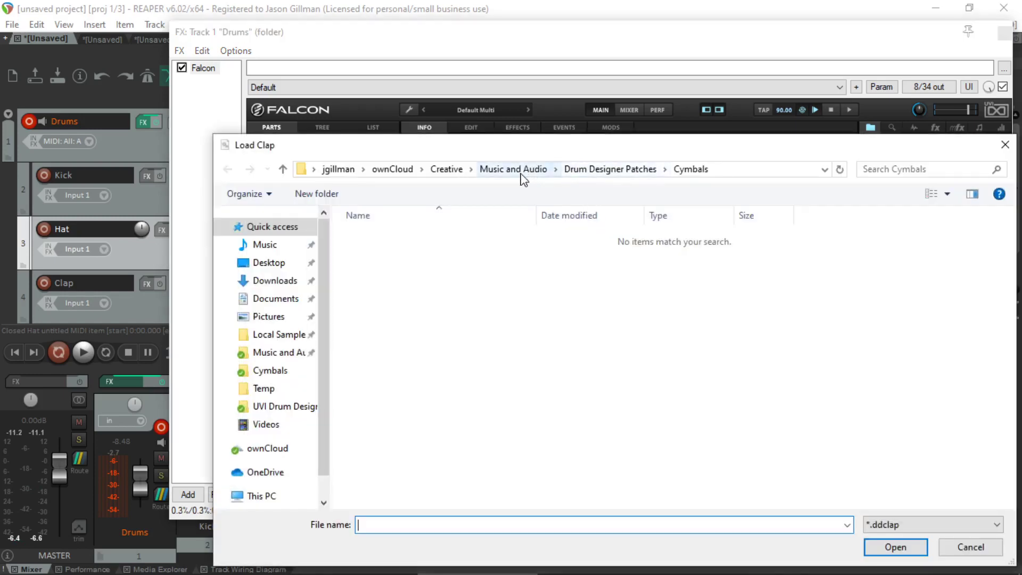
click(592, 169)
double_click(413, 238)
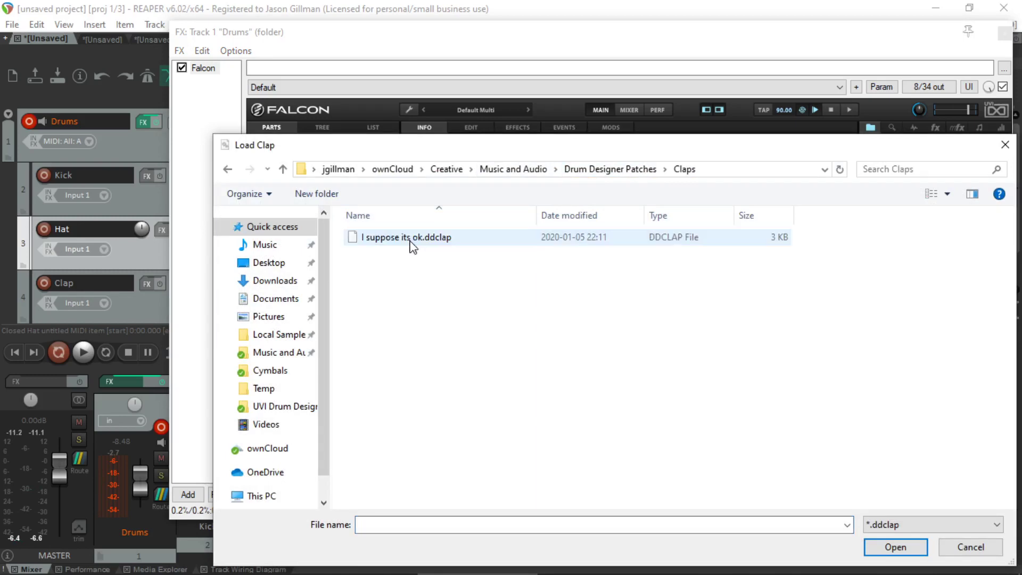
click(407, 241)
double_click(408, 241)
click(628, 489)
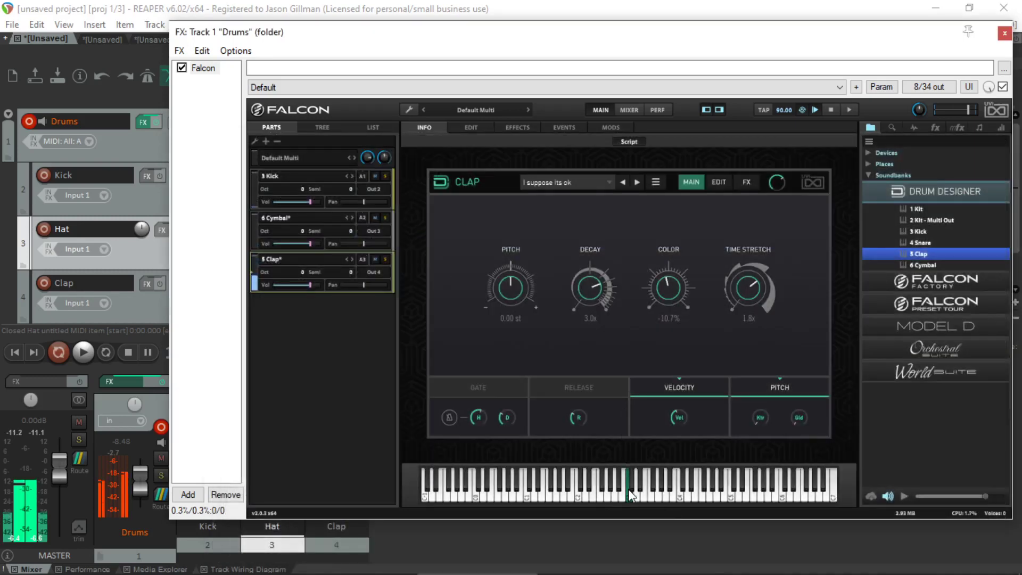
click(580, 496)
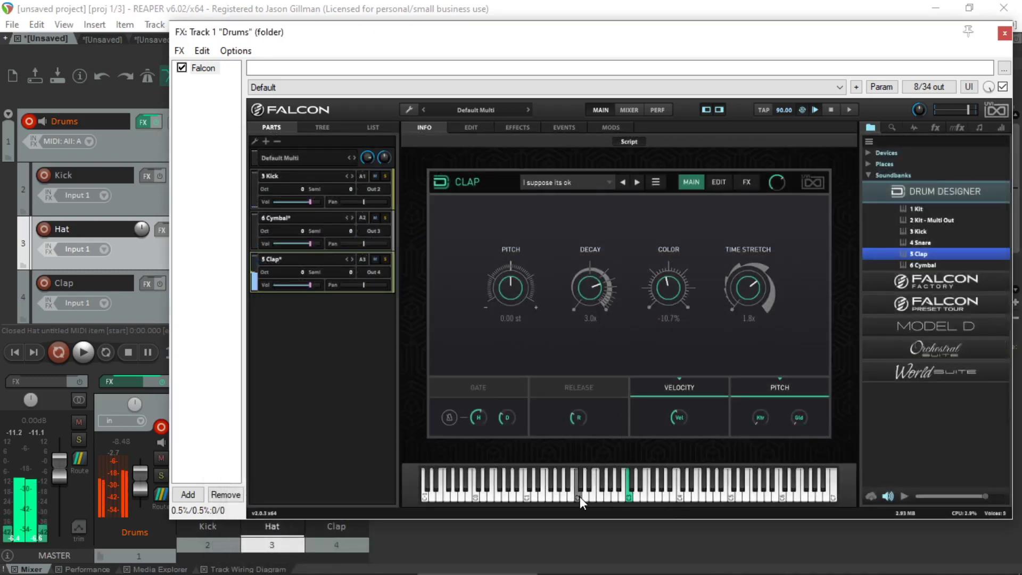
click(1004, 33)
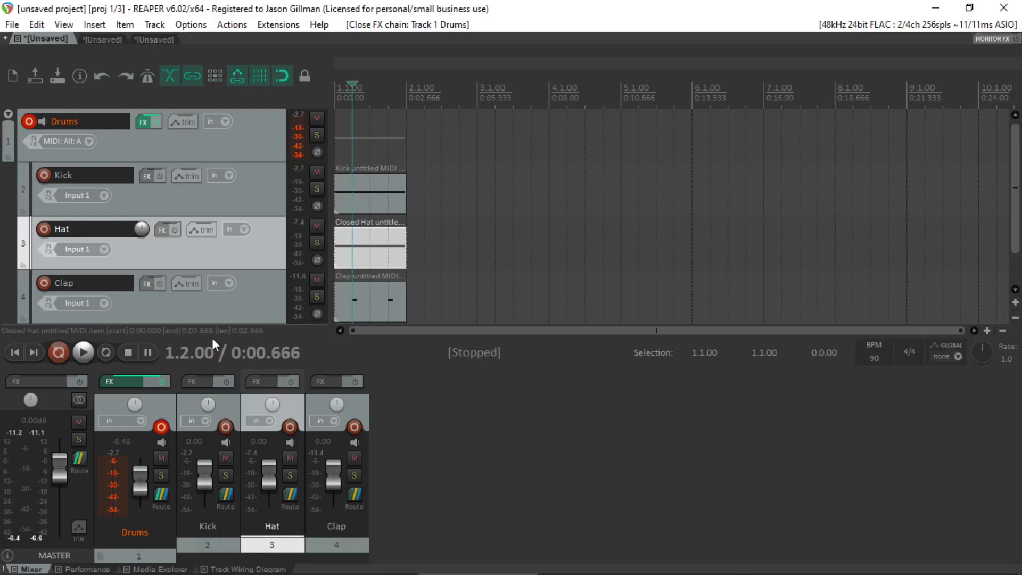
- Check the Drums Falcon, then play from the project start with Repeat enabled
click(145, 122)
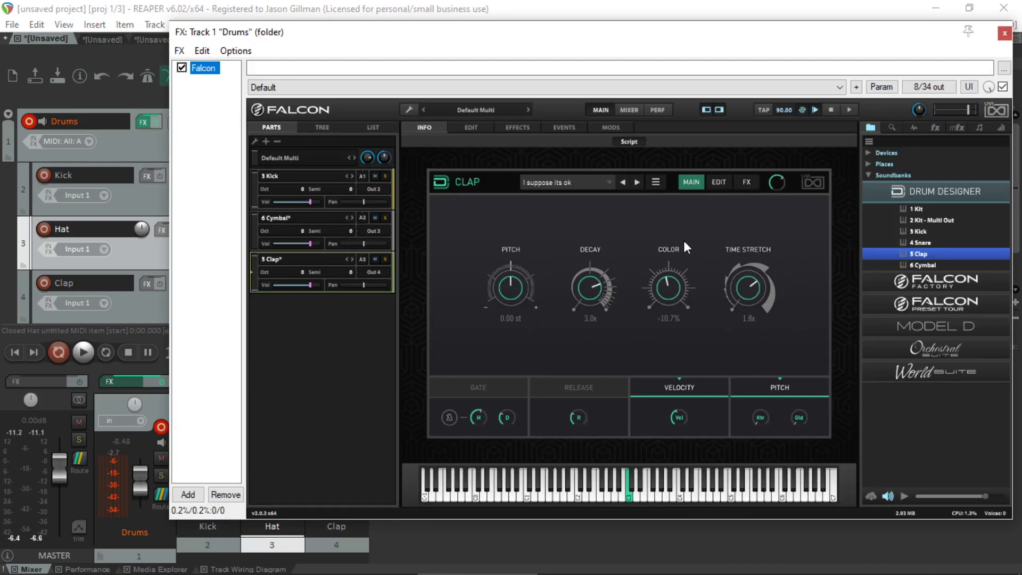
click(1004, 33)
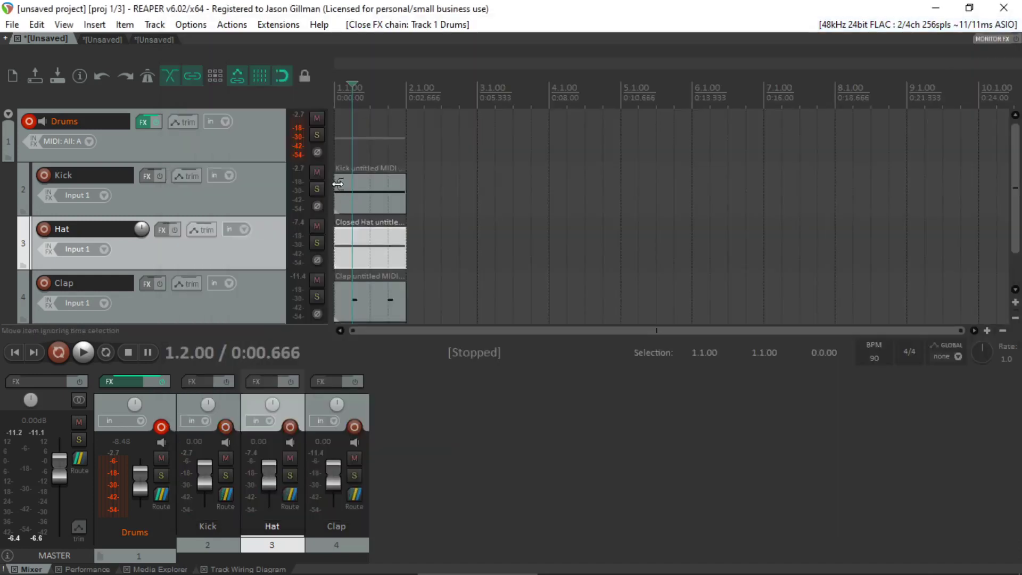
click(333, 90)
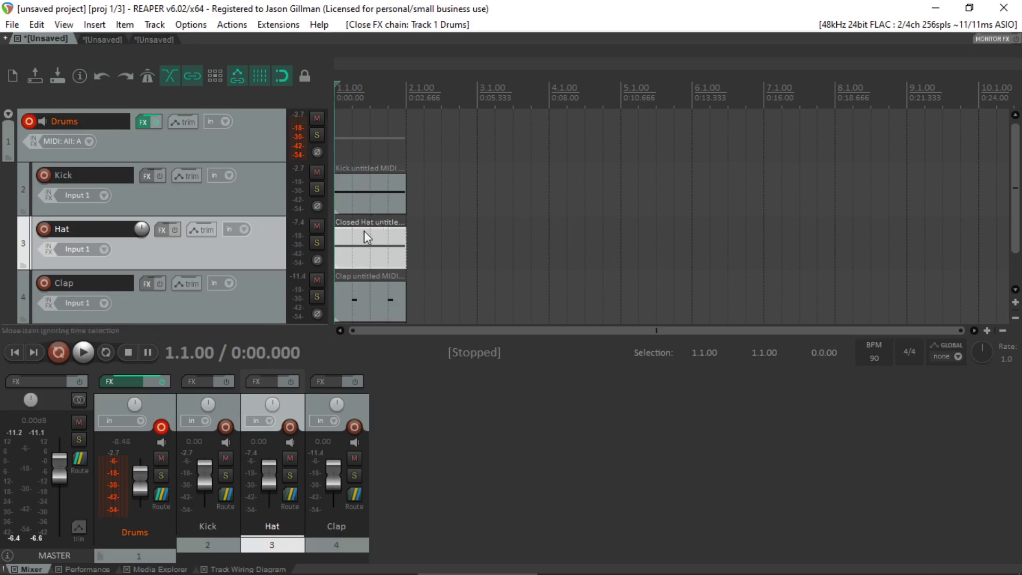
click(82, 354)
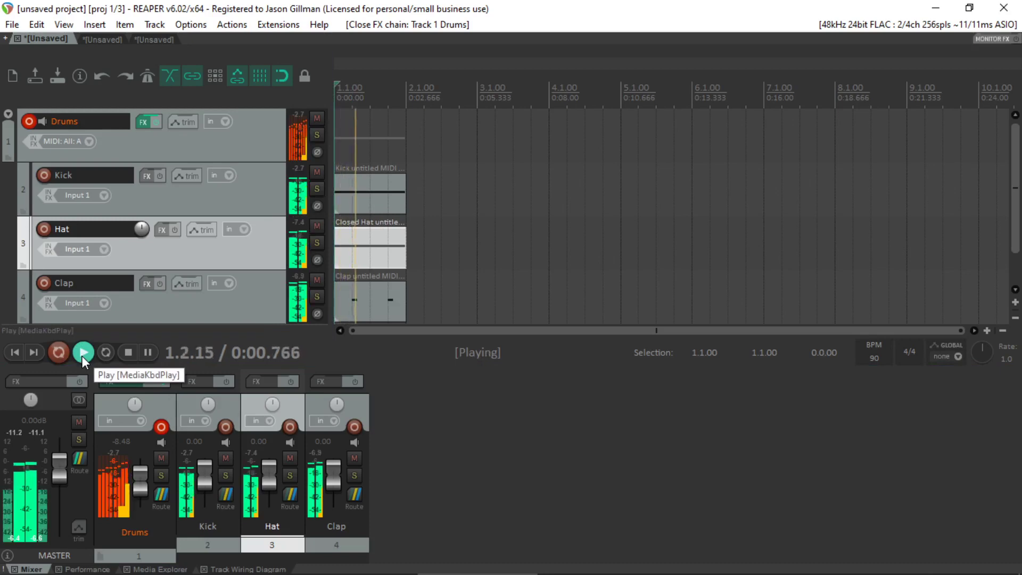
click(105, 355)
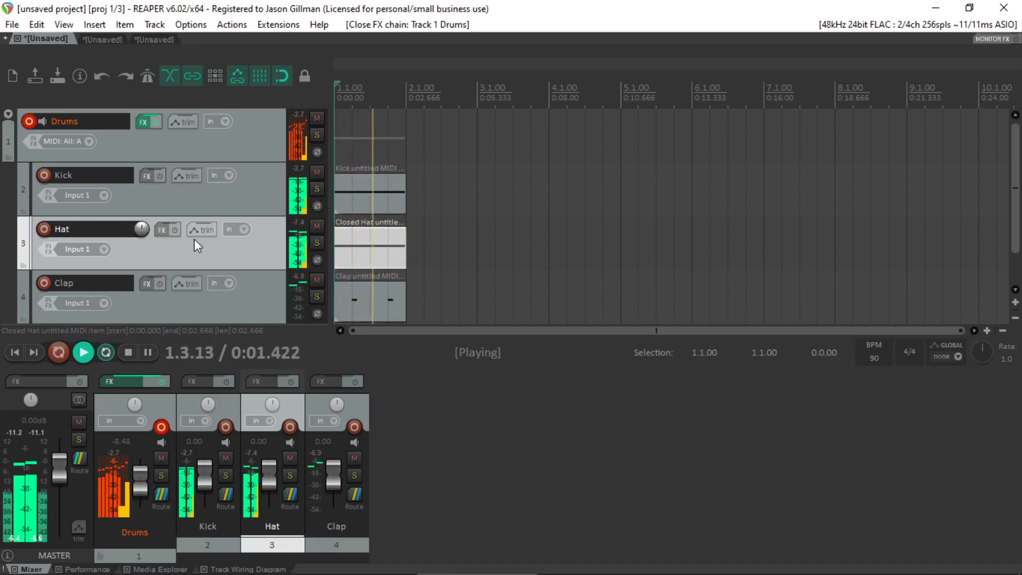
- Insert Arturia's VST3 Rev PLATE-140 reverb on the Hat track
click(160, 229)
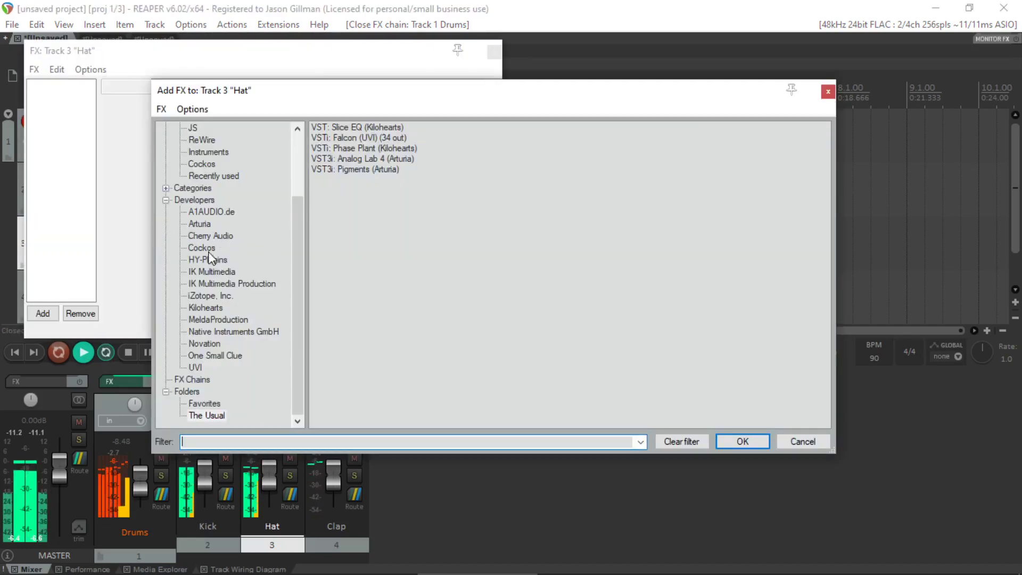
click(199, 225)
click(350, 128)
click(357, 139)
click(741, 439)
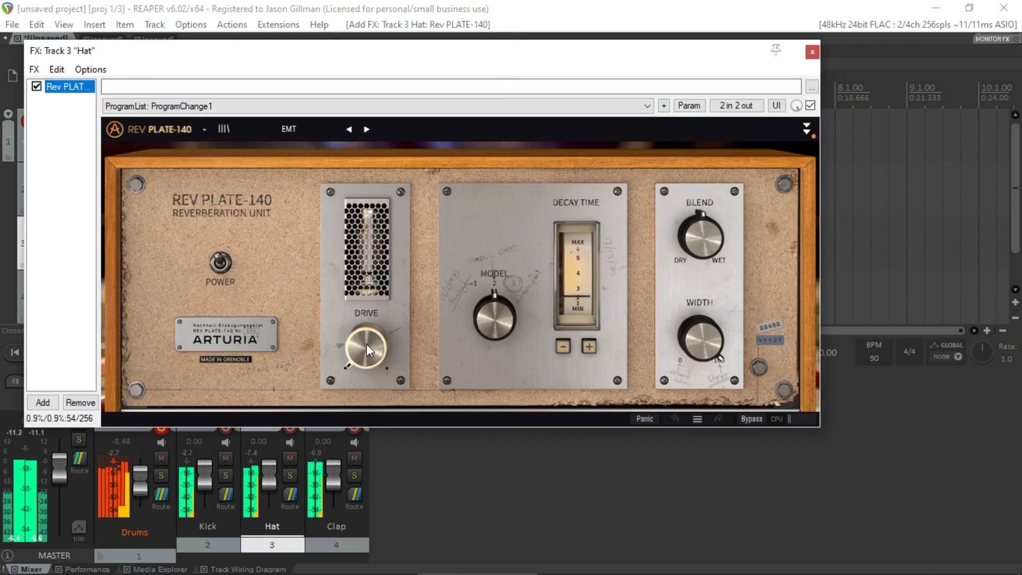
- Set the reverb to width 0.580 and model 1, decay two steps shorter, and add drive
drag(699, 336, 699, 349)
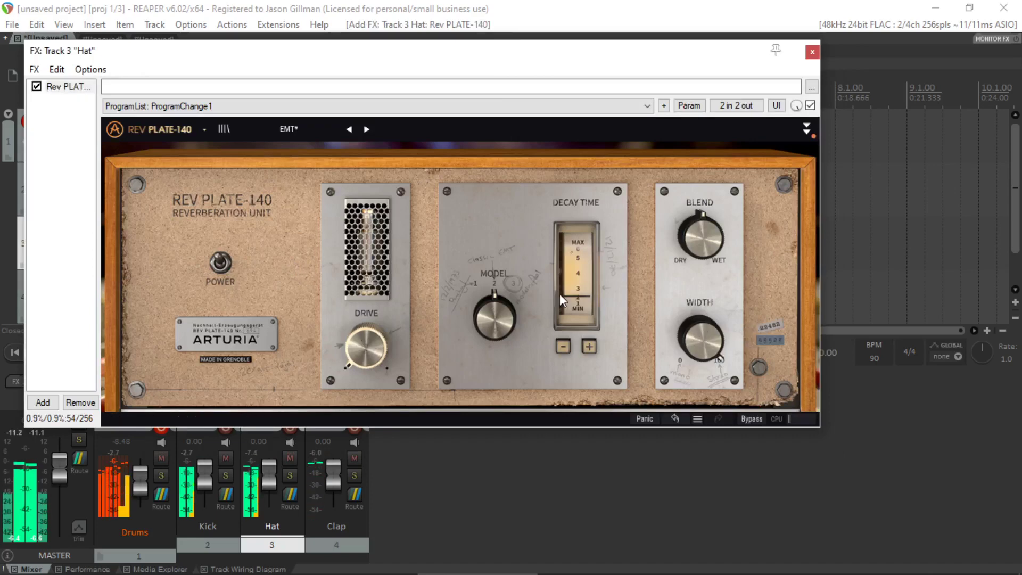
drag(494, 318, 494, 326)
drag(700, 338, 700, 345)
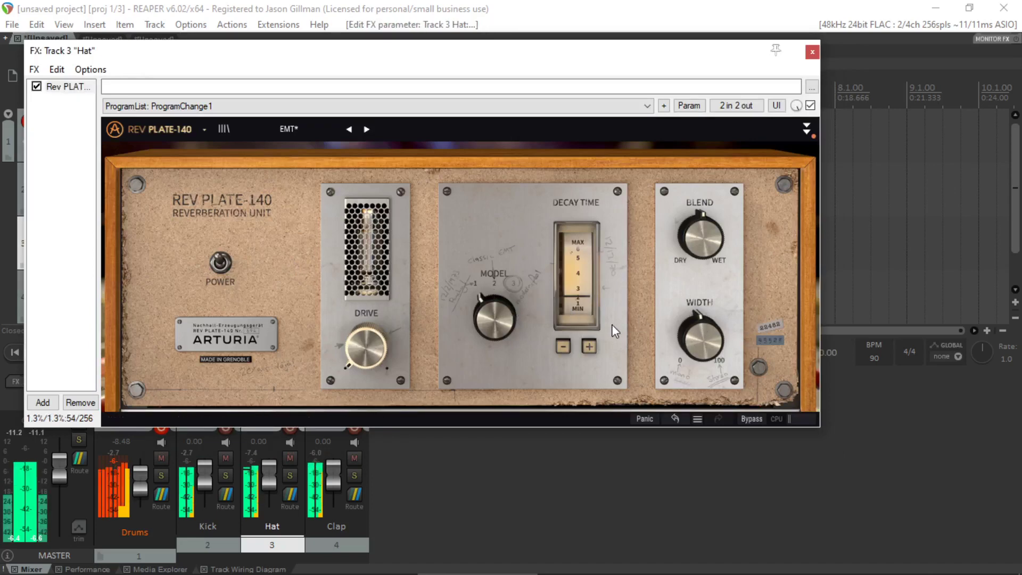
click(565, 345)
click(565, 345)
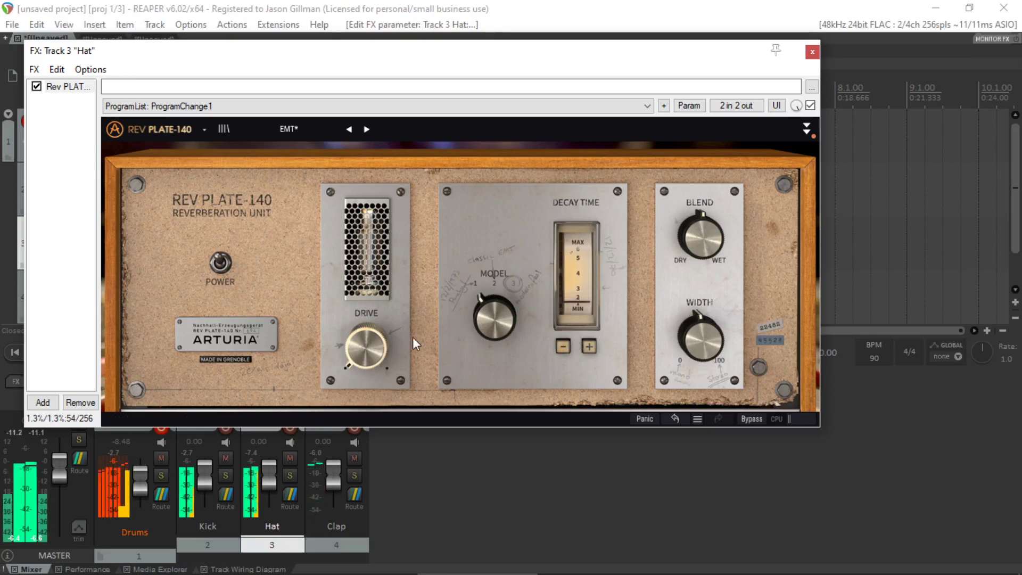
mouse_move(369, 344)
mouse_down()
mouse_move(369, 327)
mouse_move(369, 340)
mouse_up()
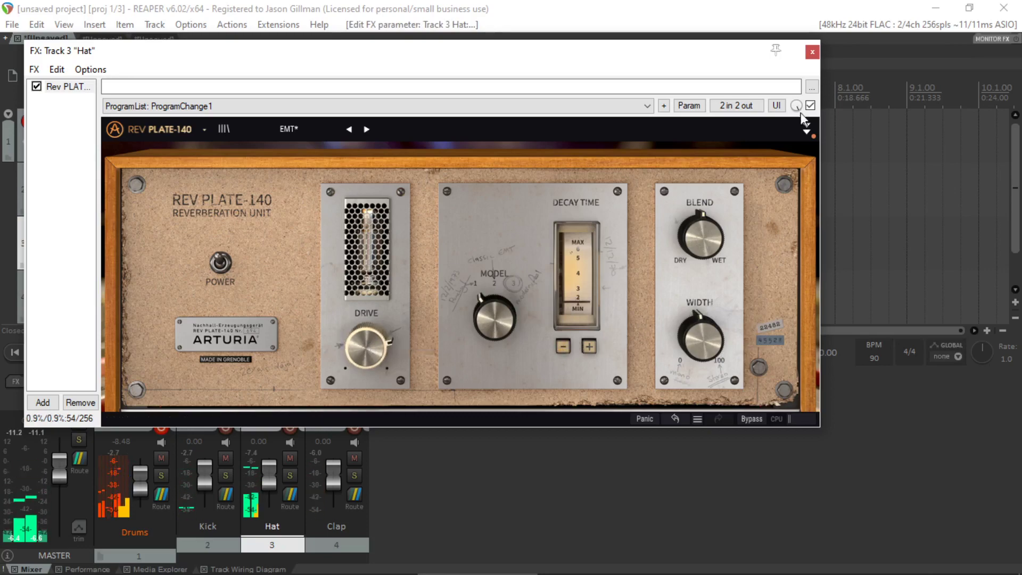
click(813, 52)
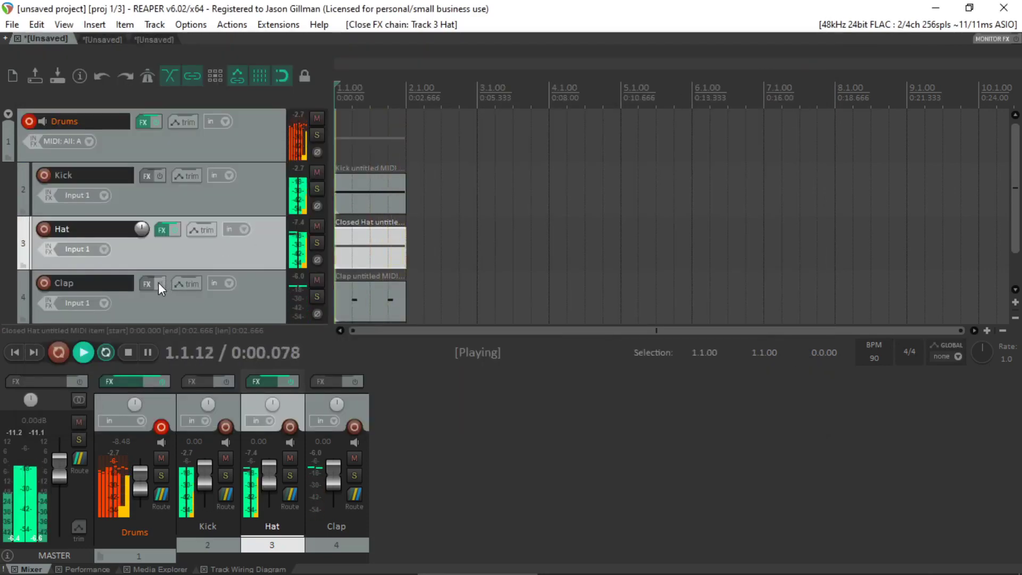
- Insert the VST3 Rev PLATE-140 reverb on the Kick track
click(145, 176)
click(329, 140)
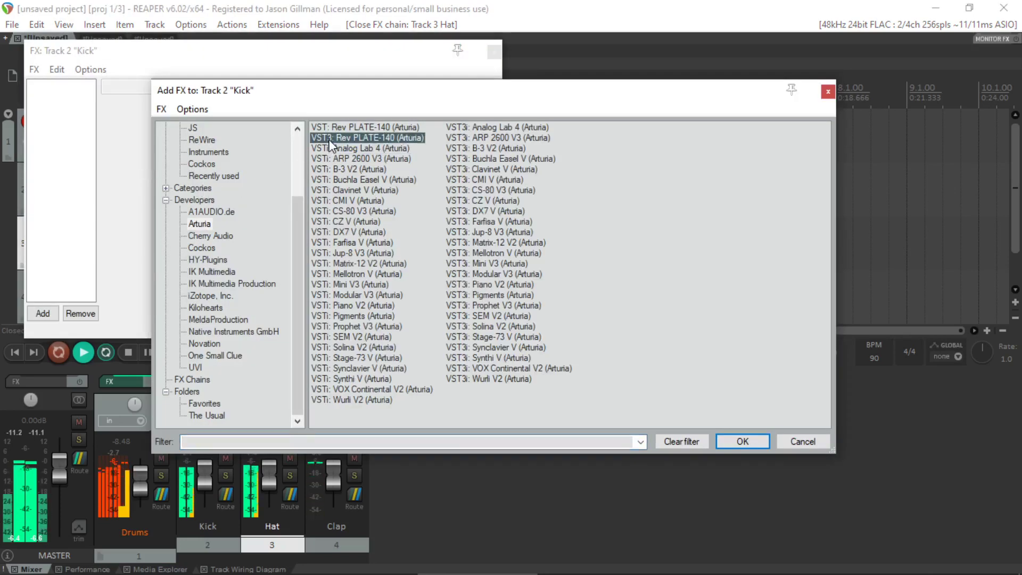
click(738, 438)
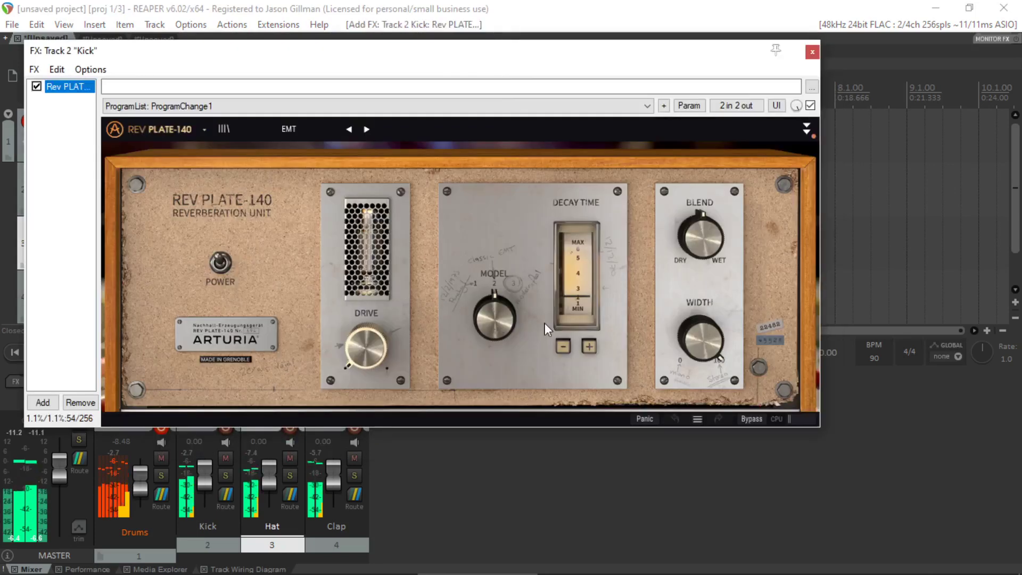
- Narrow the width slightly, shorten the decay, blend toward dry and raise drive to 4.15 dB
drag(700, 338, 700, 357)
mouse_move(495, 318)
click(564, 346)
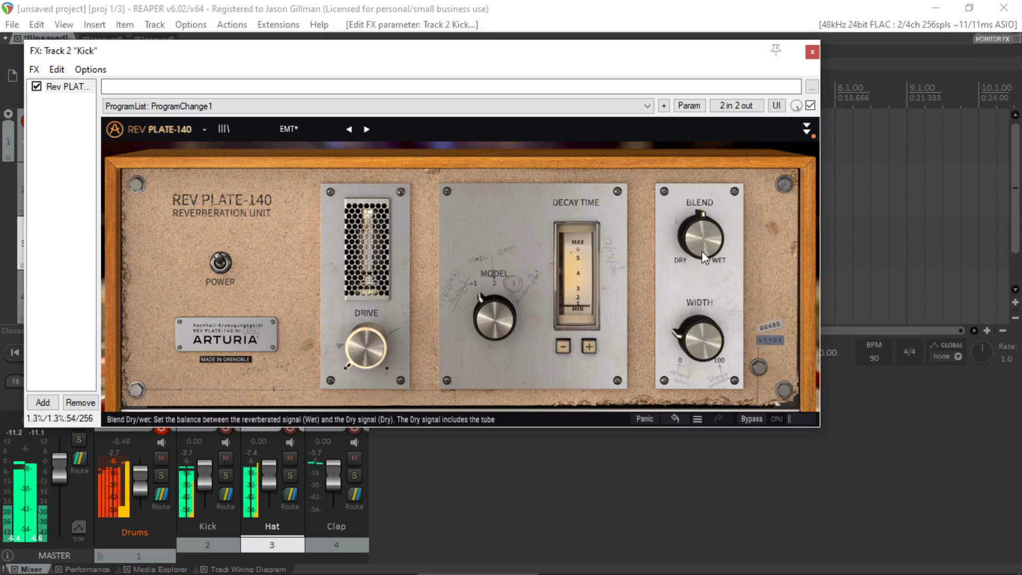
drag(705, 237, 705, 271)
drag(367, 347, 367, 317)
click(812, 51)
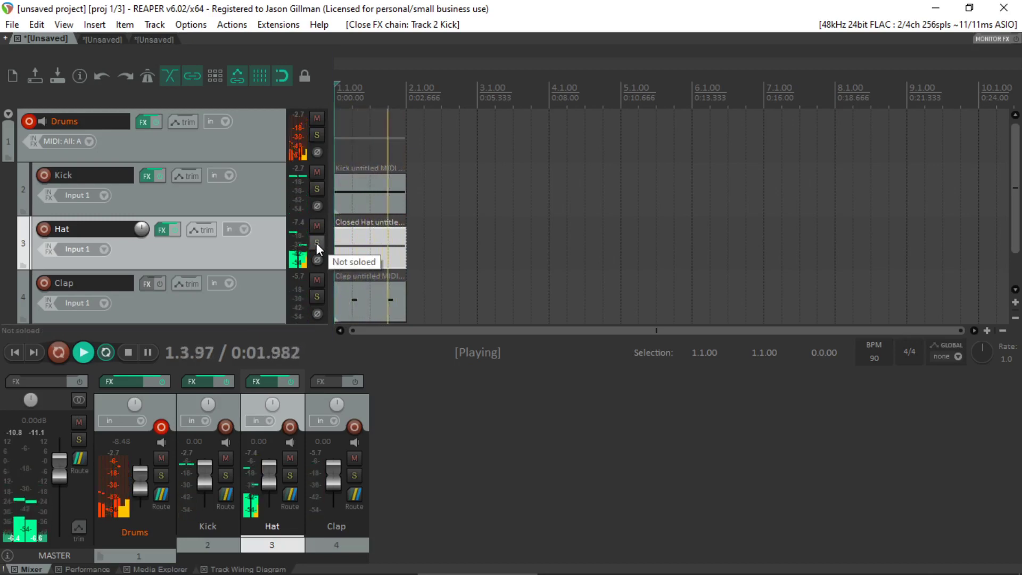
- Review the Falcon parts on the Drums track, close the window, and stop playback
click(142, 122)
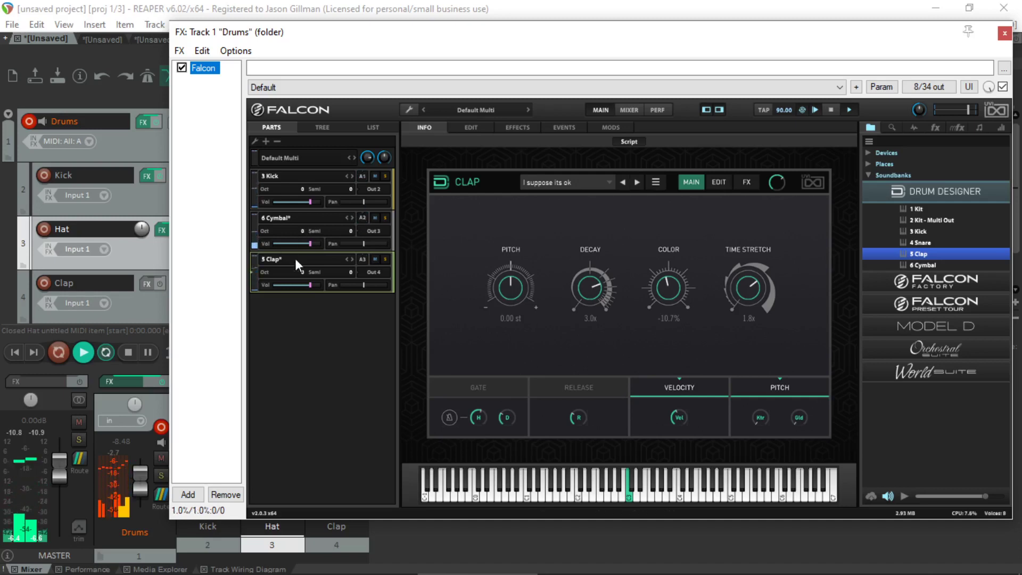
mouse_move(317, 283)
click(1004, 33)
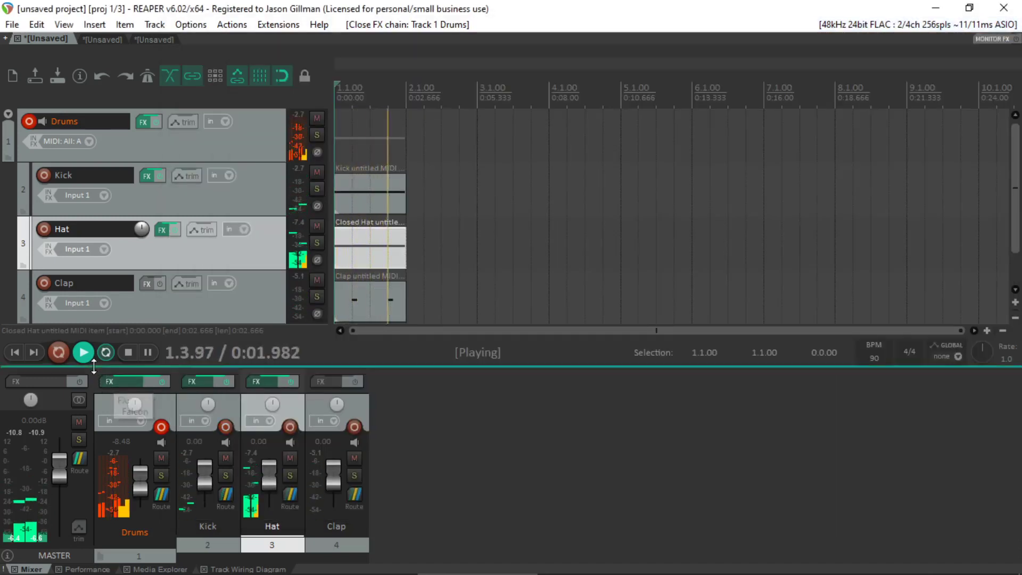
click(123, 353)
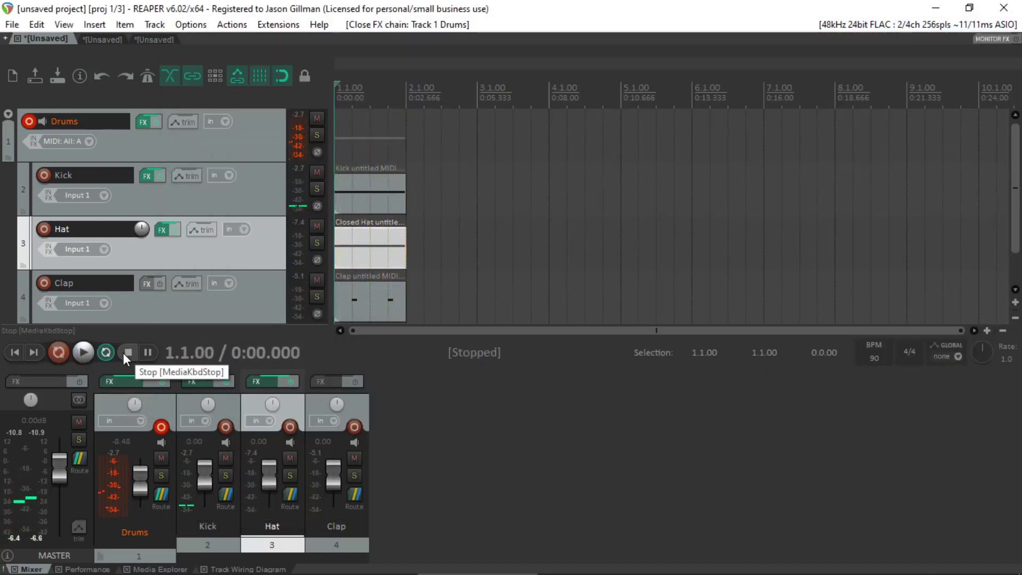